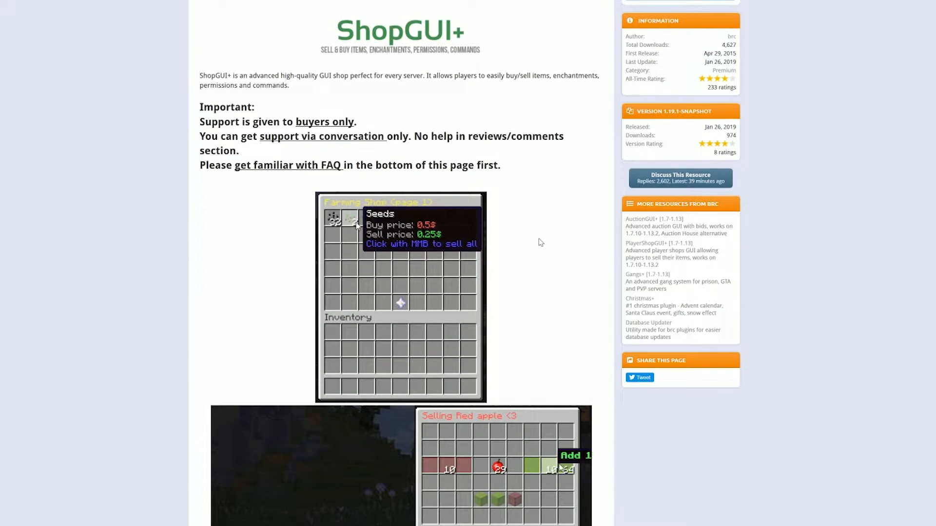
Look over the ShopGUI+ resource page and the page of the video "How to Add Plugins To Your Minecraft Server"
{"action": "scroll", "coordinate": [538, 242], "scroll_direction": "down", "scroll_amount": 9}
{"action": "scroll", "coordinate": [540, 242], "scroll_direction": "up", "scroll_amount": 10}
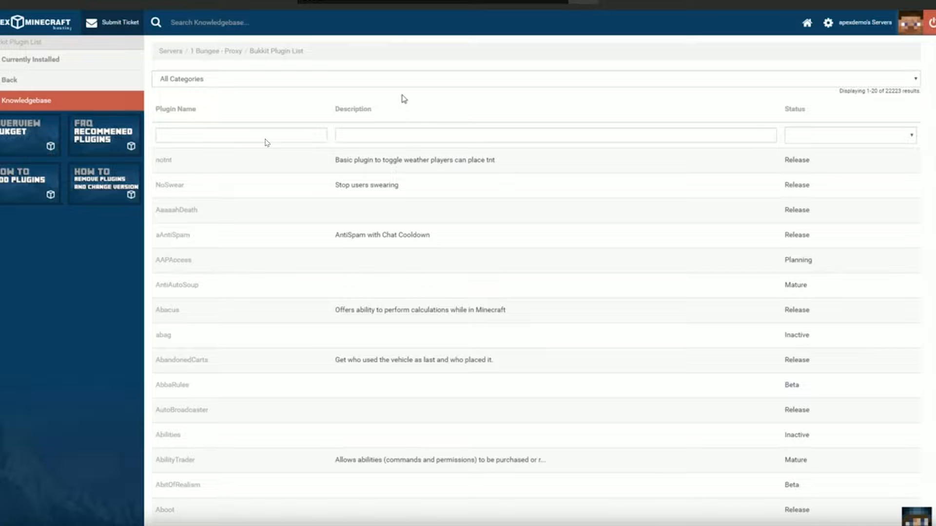
{"action": "scroll", "coordinate": [264, 147], "scroll_direction": "down", "scroll_amount": 8}
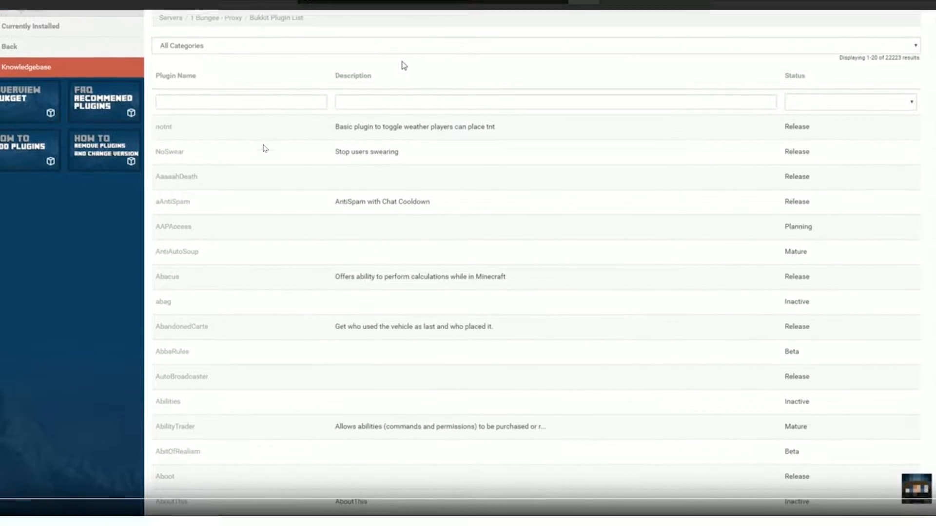
{"action": "scroll", "coordinate": [266, 196], "scroll_direction": "up", "scroll_amount": 8}
{"action": "scroll", "coordinate": [269, 204], "scroll_direction": "down", "scroll_amount": 8}
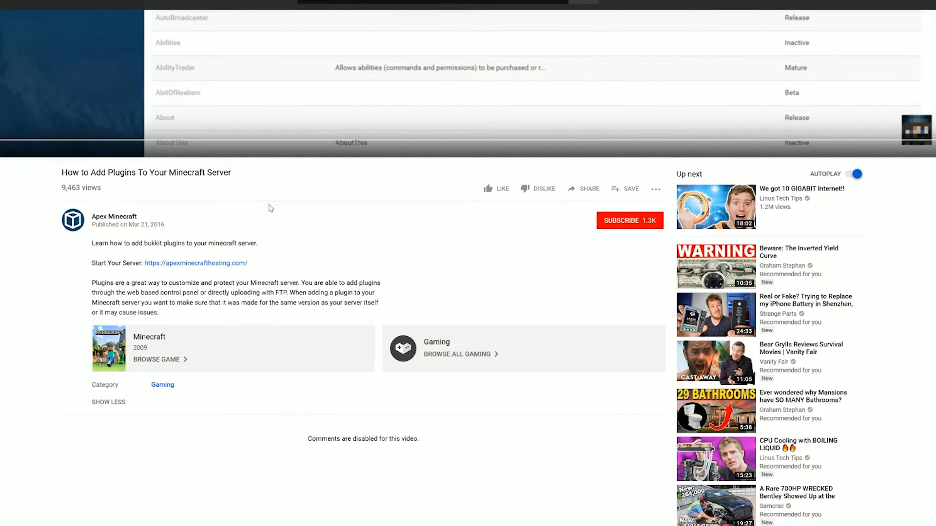
{"action": "scroll", "coordinate": [271, 209], "scroll_direction": "up", "scroll_amount": 8}
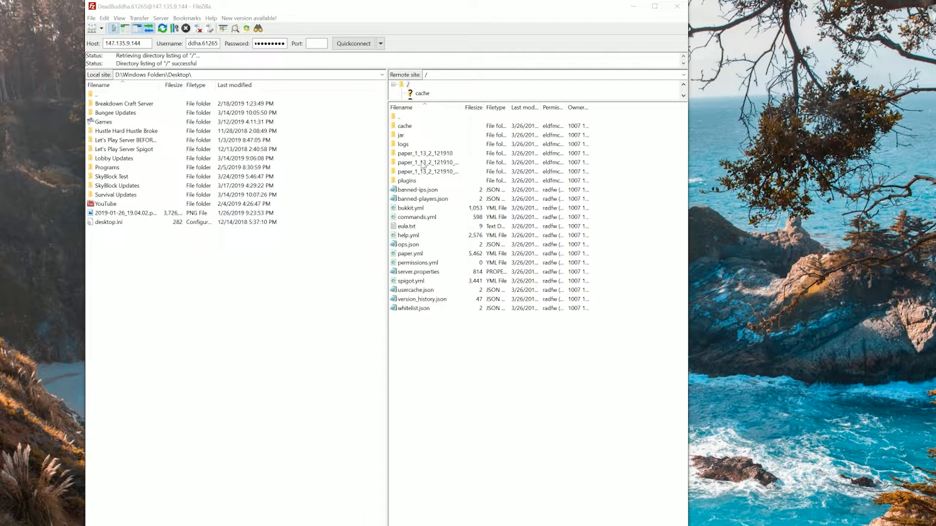
In FileZilla, open the server's plugins folder and its ShopGUIPlus subfolder
{"action": "double_click", "coordinate": [407, 181]}
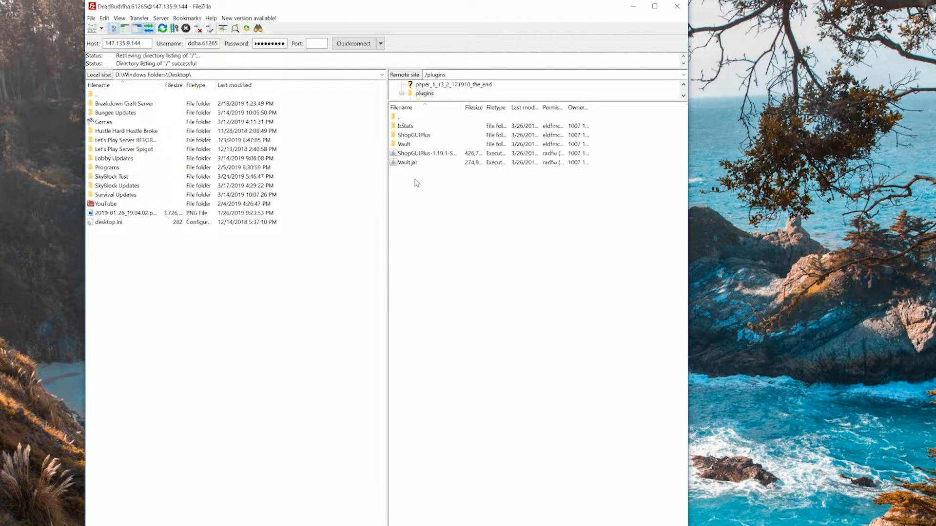
{"action": "left_click", "coordinate": [416, 138]}
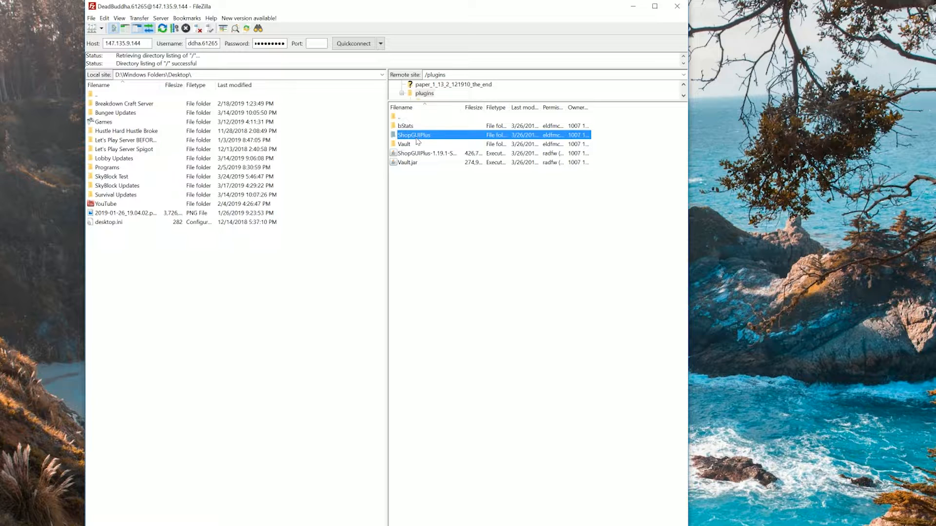
{"action": "left_click", "coordinate": [407, 166]}
{"action": "left_click", "coordinate": [409, 137]}
{"action": "left_click", "coordinate": [436, 155]}
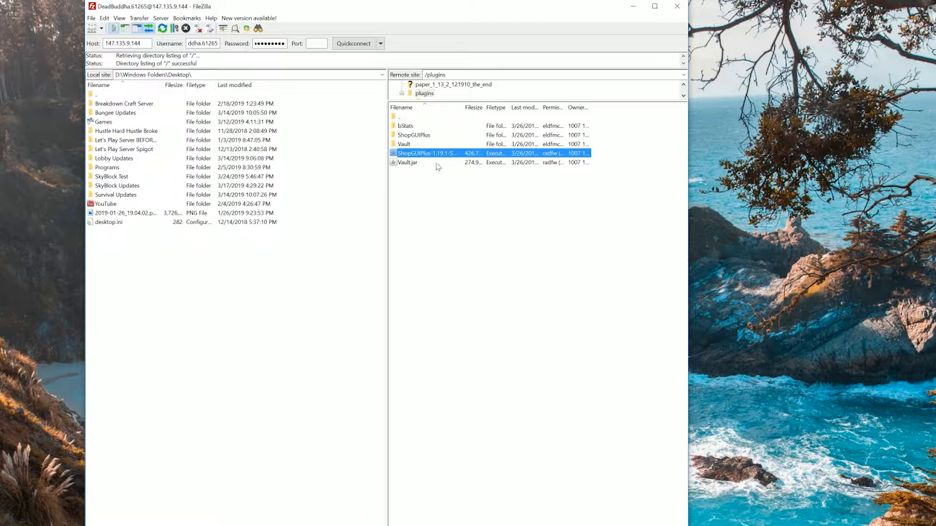
{"action": "double_click", "coordinate": [414, 136]}
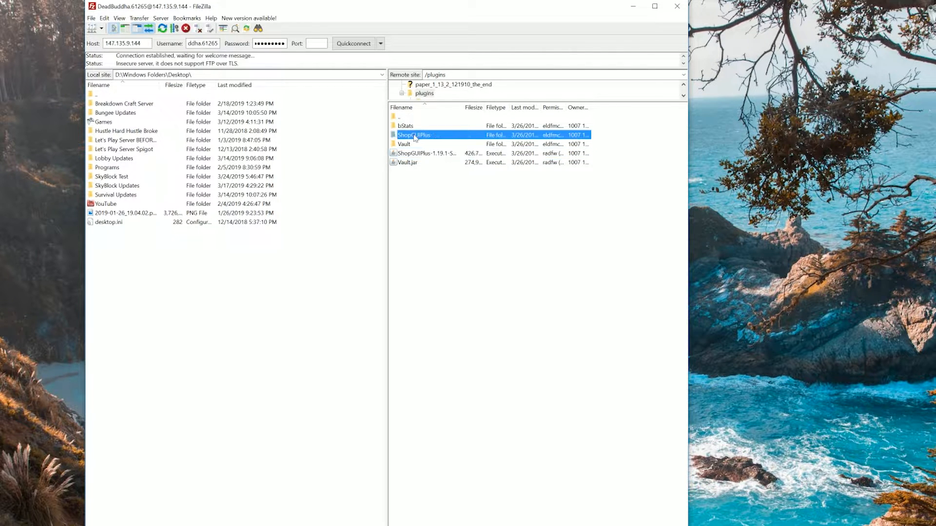
Examine the configuration files config.yml, lang.yml, pricemodifiers.yml and shops.yml in the ShopGUIPlus folder
{"action": "left_click", "coordinate": [413, 128]}
{"action": "left_click", "coordinate": [417, 136]}
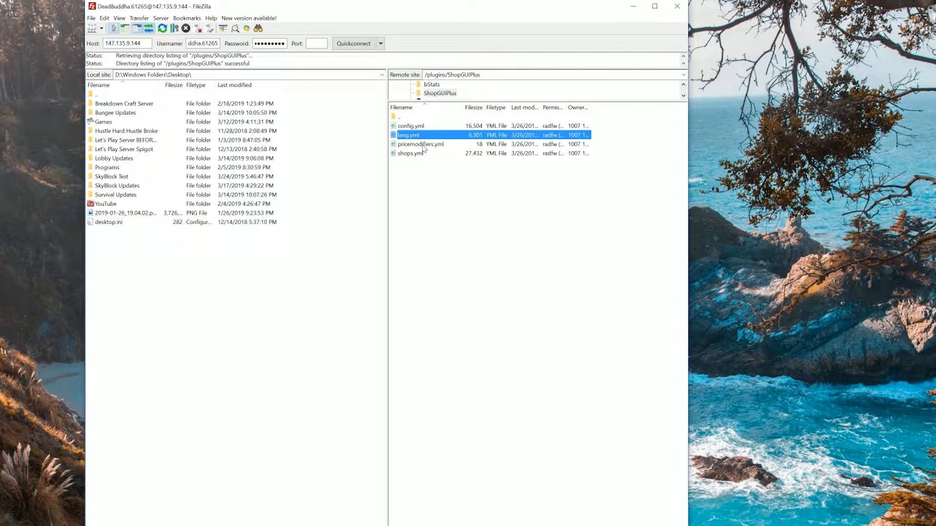
{"action": "left_click", "coordinate": [423, 145]}
{"action": "left_click", "coordinate": [423, 155]}
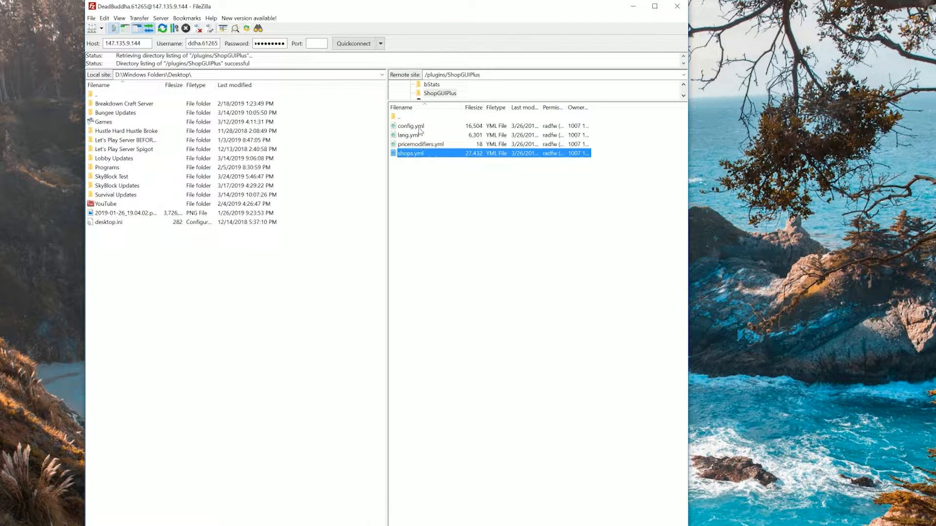
{"action": "left_click", "coordinate": [418, 127]}
{"action": "left_click", "coordinate": [418, 154], "text": "ctrl"}
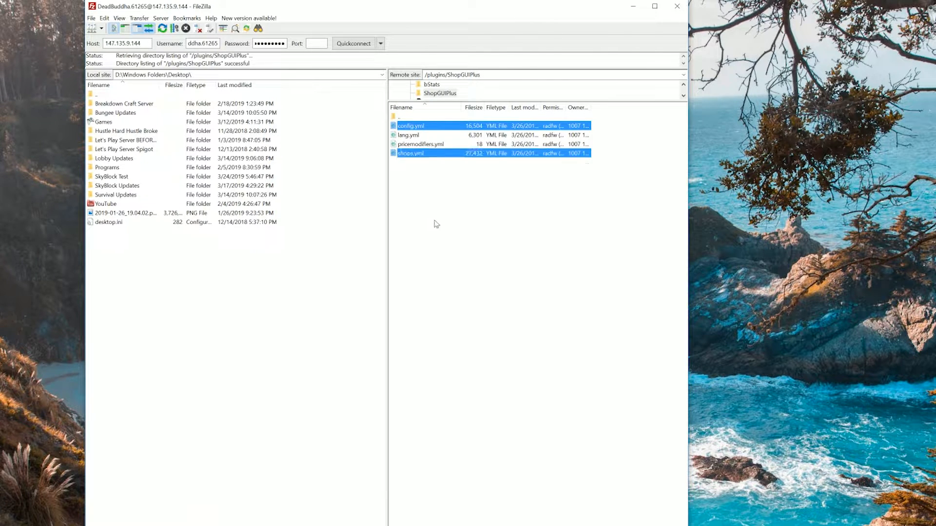
{"action": "left_click", "coordinate": [433, 184]}
{"action": "left_click", "coordinate": [426, 145]}
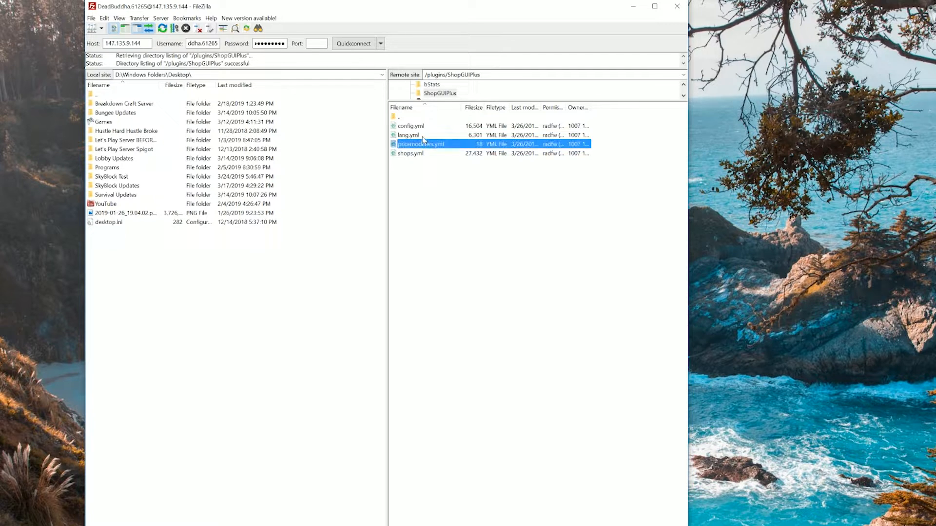
{"action": "left_click", "coordinate": [423, 137]}
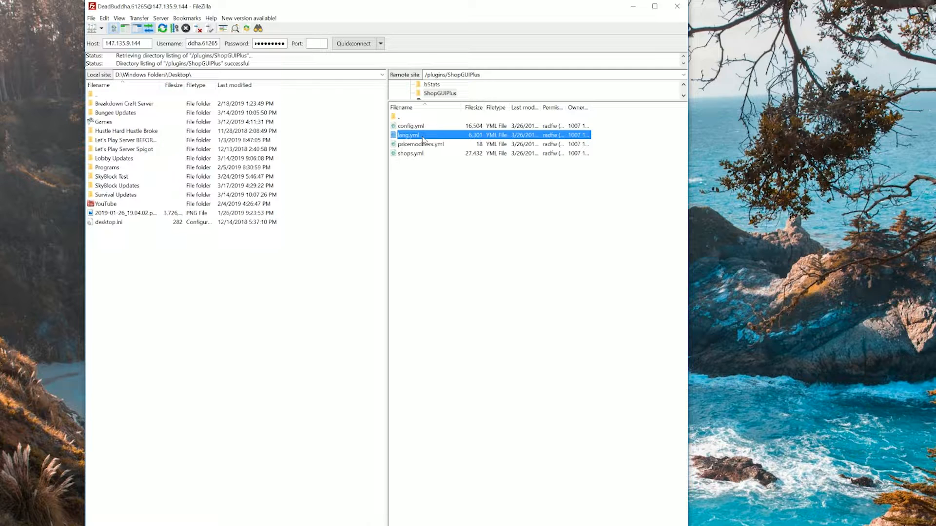
{"action": "left_click", "coordinate": [425, 153]}
{"action": "left_click", "coordinate": [426, 145]}
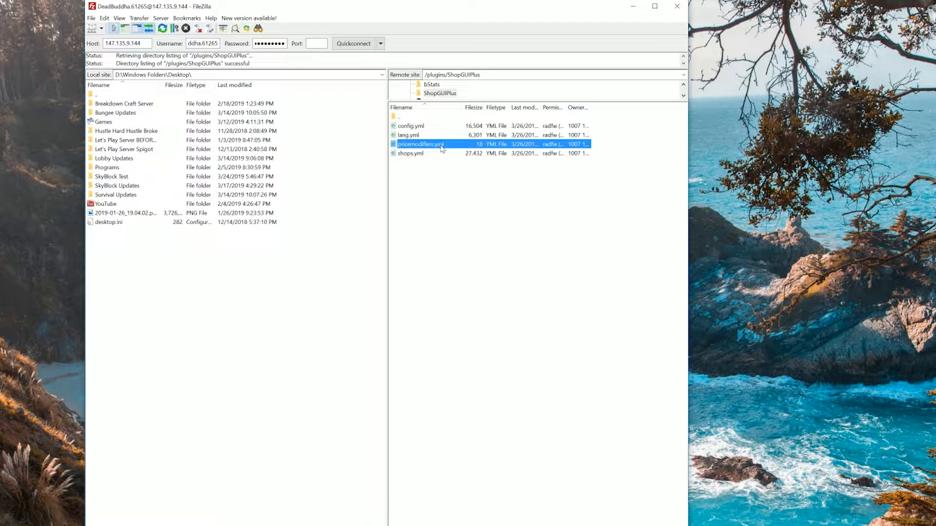
Download config.yml and shops.yml together from the server's ShopGUIPlus folder to the desktop
{"action": "left_click", "coordinate": [420, 127]}
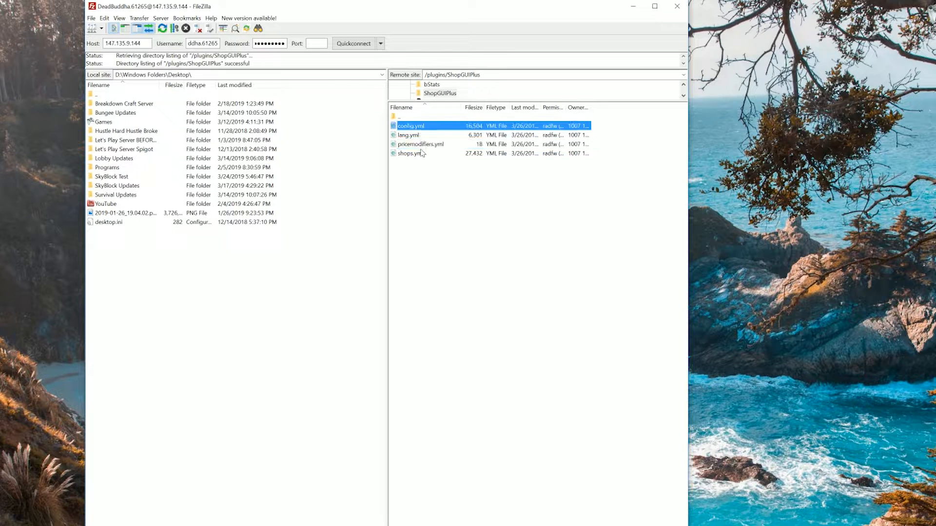
{"action": "left_click", "coordinate": [411, 154], "text": "ctrl"}
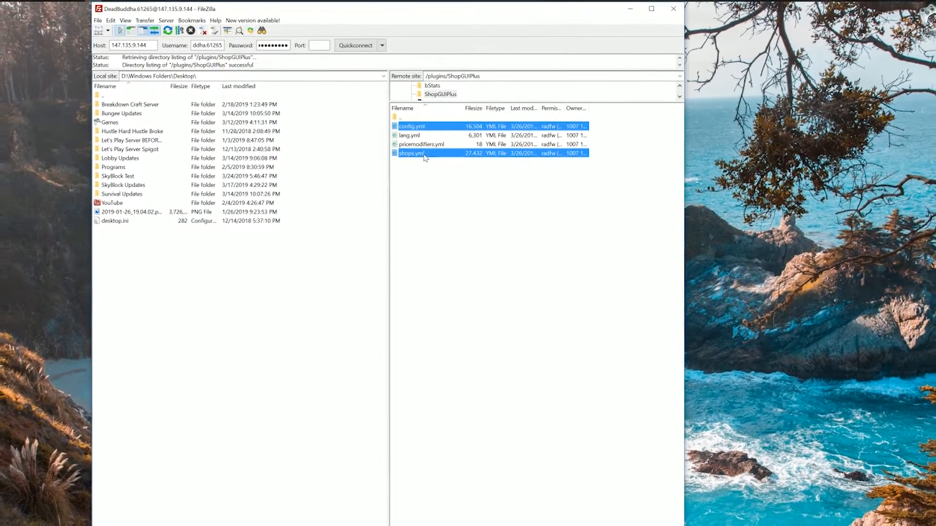
{"action": "left_click_drag", "start_coordinate": [412, 151], "coordinate": [37, 218]}
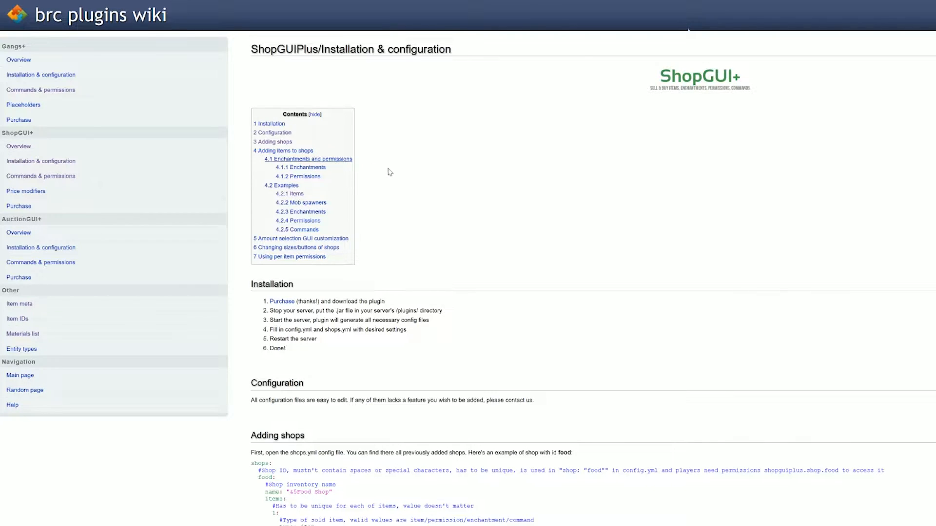
Read the brc plugins wiki instructions for ShopGUI+ on adding shops and adding items to shops
{"action": "scroll", "coordinate": [385, 171], "scroll_direction": "down", "scroll_amount": 9}
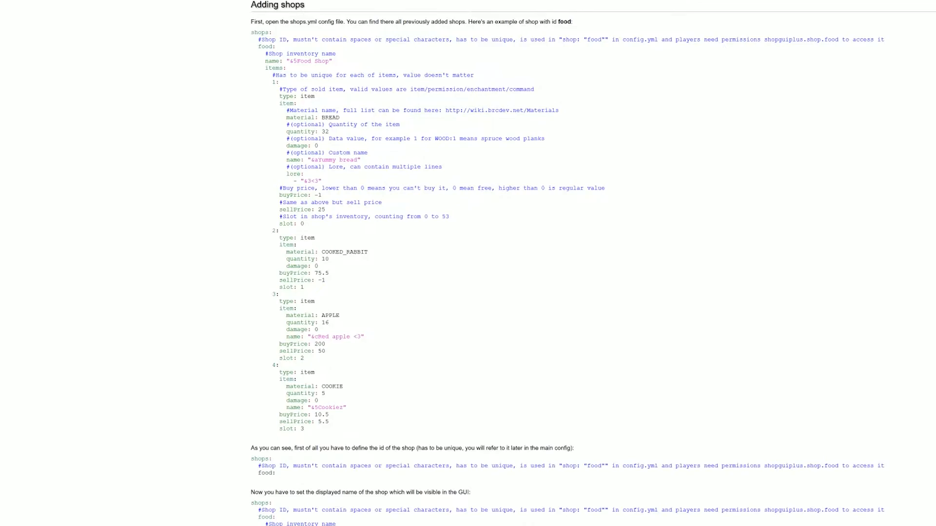
{"action": "scroll", "coordinate": [593, 263], "scroll_direction": "down", "scroll_amount": 13}
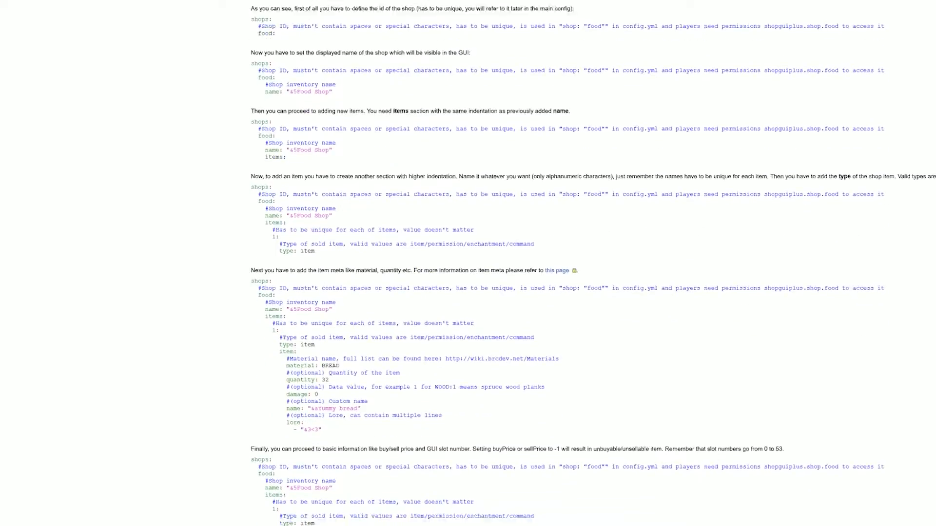
{"action": "scroll", "coordinate": [330, 181], "scroll_direction": "down", "scroll_amount": 8}
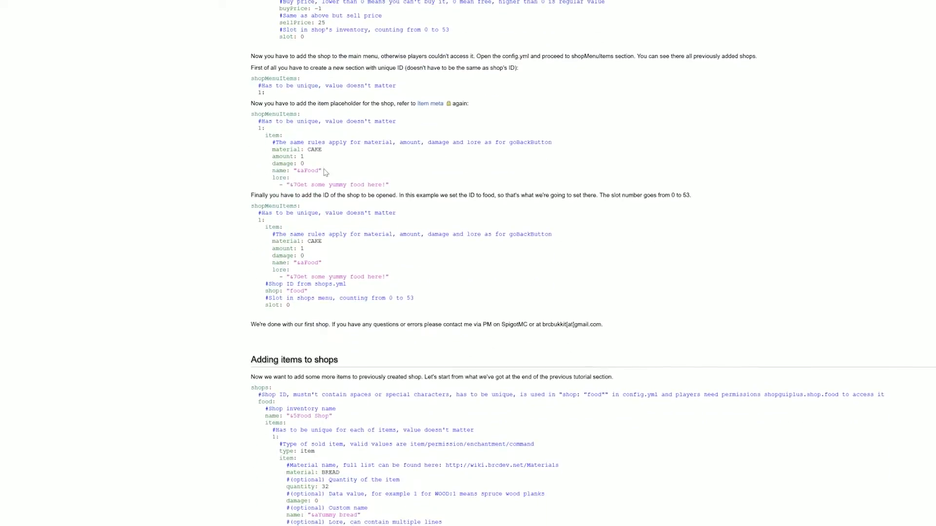
{"action": "scroll", "coordinate": [330, 182], "scroll_direction": "down", "scroll_amount": 2}
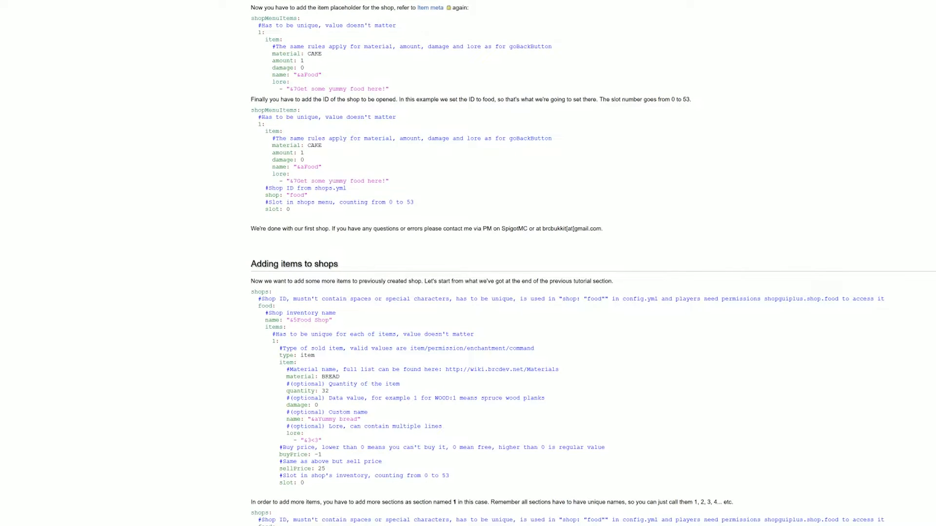
{"action": "scroll", "coordinate": [329, 181], "scroll_direction": "up", "scroll_amount": 5}
{"action": "scroll", "coordinate": [330, 181], "scroll_direction": "down", "scroll_amount": 4}
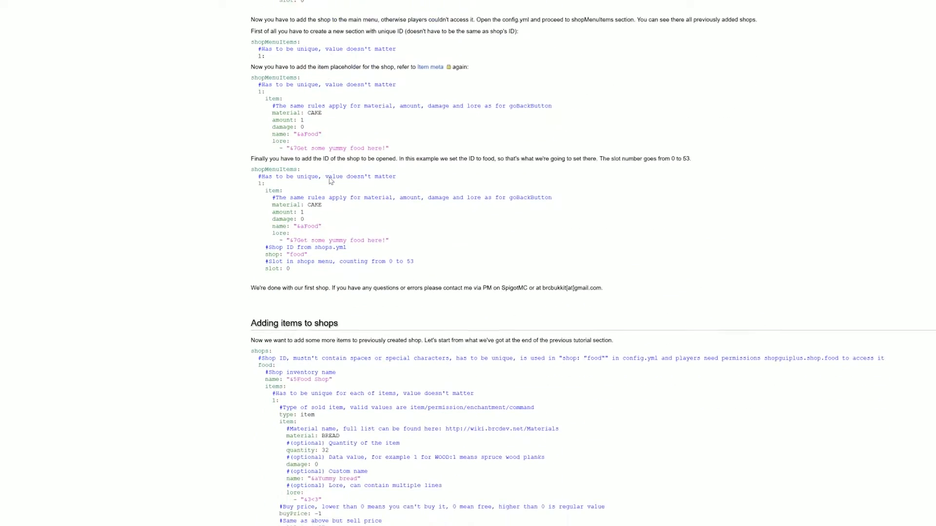
{"action": "scroll", "coordinate": [330, 181], "scroll_direction": "down", "scroll_amount": 4}
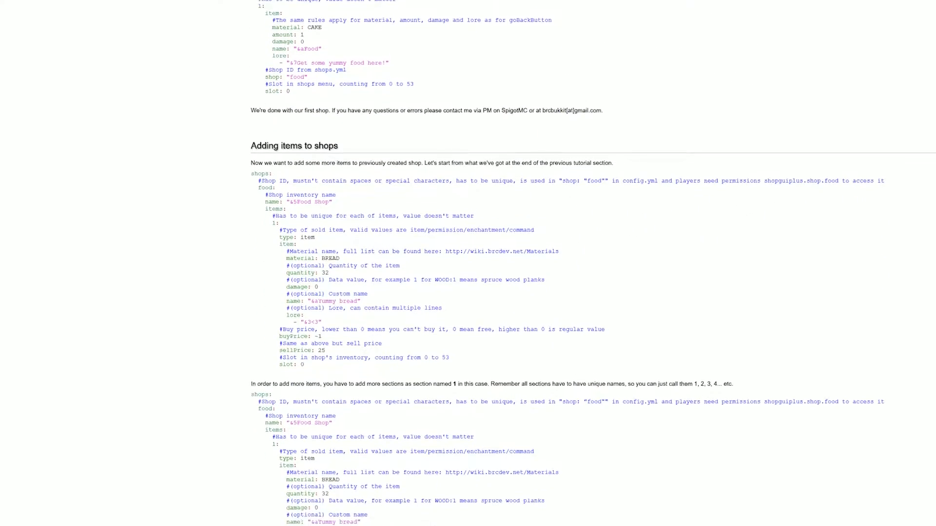
{"action": "scroll", "coordinate": [336, 224], "scroll_direction": "down", "scroll_amount": 12}
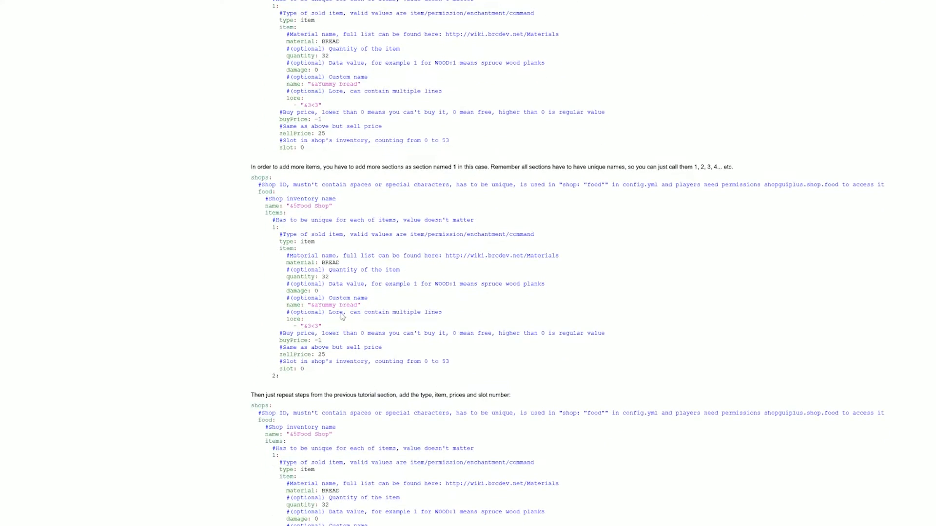
Read the wiki's enchantment and permission instructions and its example entries for items, mob spawners and enchantments
{"action": "scroll", "coordinate": [335, 225], "scroll_direction": "down", "scroll_amount": 5}
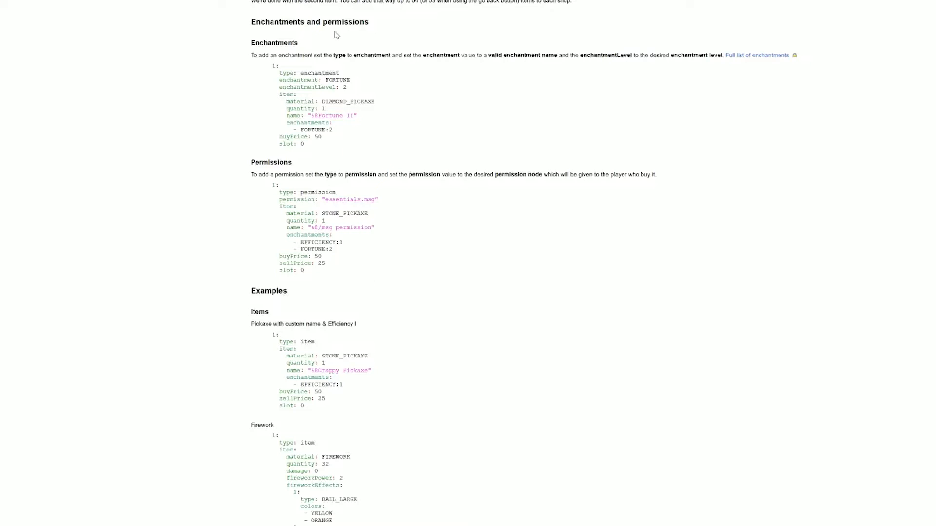
{"action": "scroll", "coordinate": [326, 95], "scroll_direction": "down", "scroll_amount": 2}
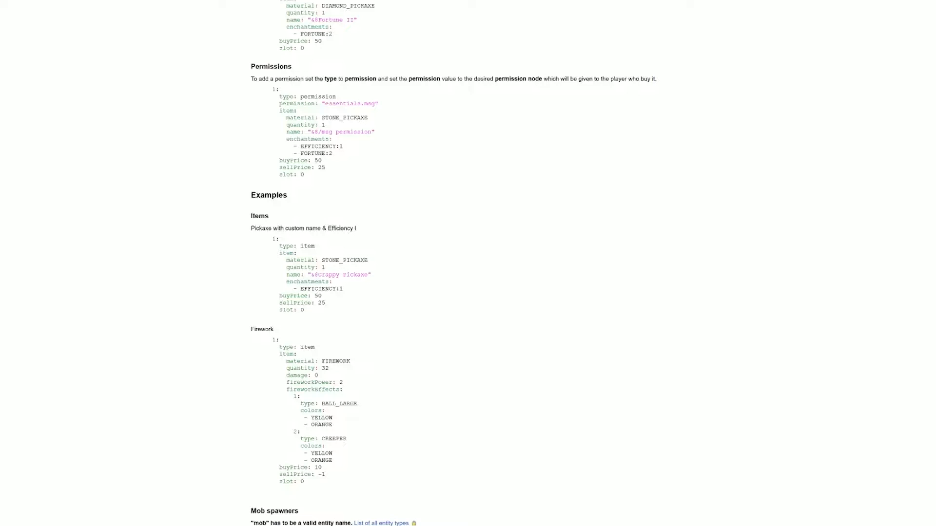
{"action": "scroll", "coordinate": [337, 182], "scroll_direction": "down", "scroll_amount": 4}
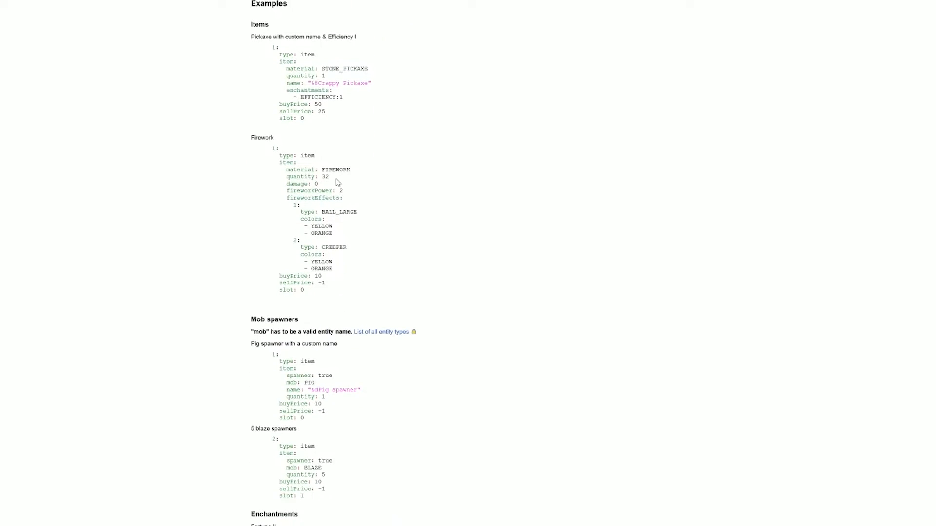
{"action": "scroll", "coordinate": [337, 183], "scroll_direction": "down", "scroll_amount": 4}
{"action": "scroll", "coordinate": [317, 171], "scroll_direction": "down", "scroll_amount": 5}
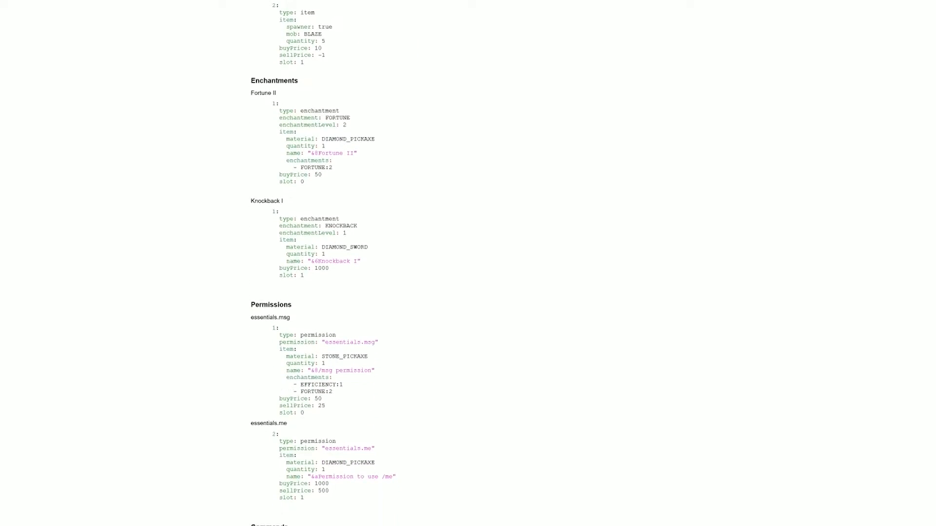
{"action": "scroll", "coordinate": [324, 236], "scroll_direction": "up", "scroll_amount": 3}
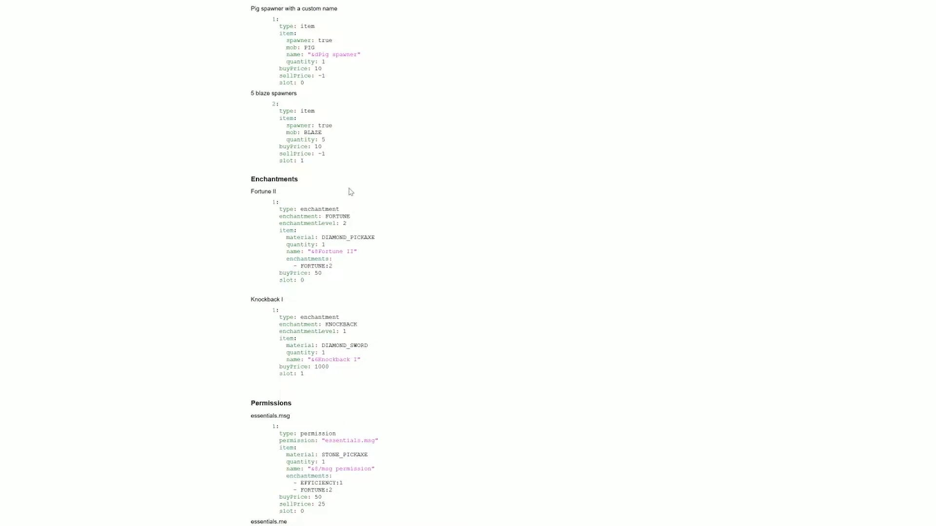
{"action": "scroll", "coordinate": [351, 185], "scroll_direction": "down", "scroll_amount": 12}
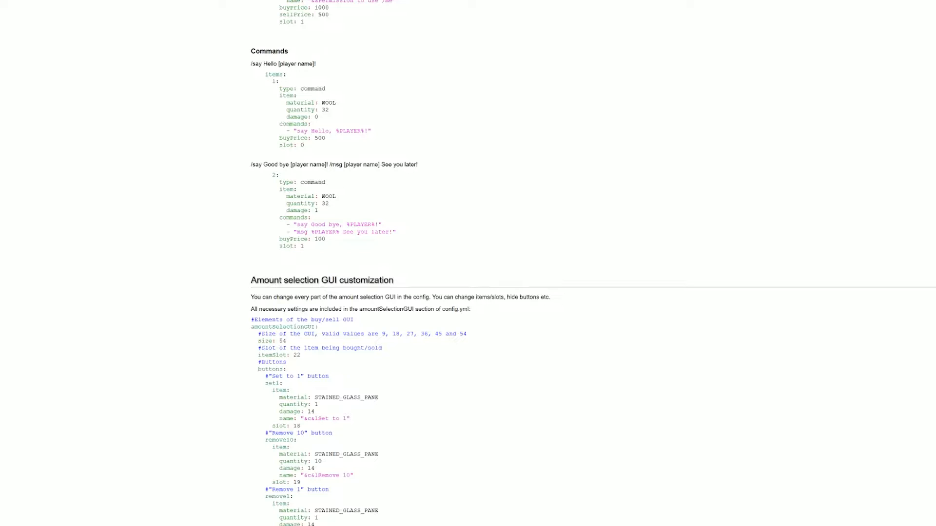
Read the wiki sections on amount selection GUI customization, changing shop sizes and buttons, and per item permissions
{"action": "scroll", "coordinate": [297, 130], "scroll_direction": "down", "scroll_amount": 3}
{"action": "scroll", "coordinate": [297, 129], "scroll_direction": "down", "scroll_amount": 4}
{"action": "scroll", "coordinate": [406, 114], "scroll_direction": "down", "scroll_amount": 10}
{"action": "scroll", "coordinate": [370, 247], "scroll_direction": "down", "scroll_amount": 6}
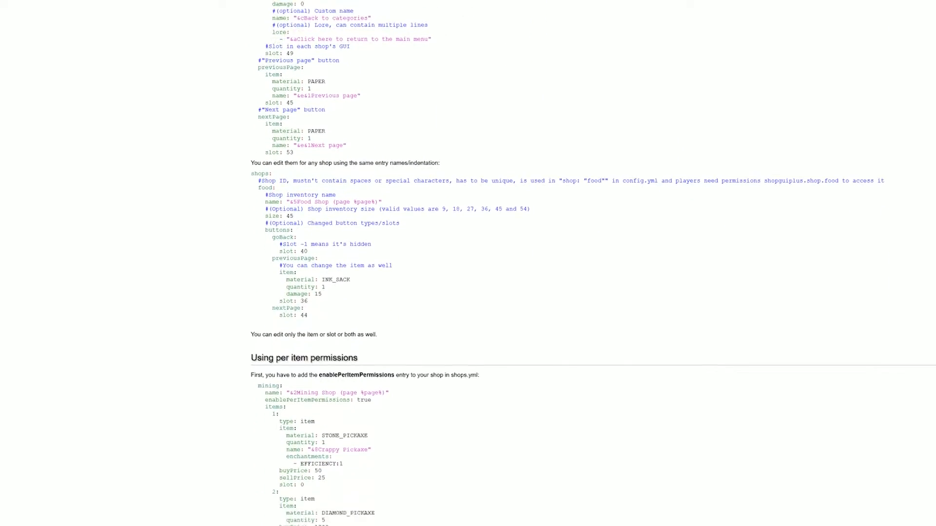
{"action": "scroll", "coordinate": [333, 144], "scroll_direction": "down", "scroll_amount": 3}
{"action": "scroll", "coordinate": [337, 271], "scroll_direction": "up", "scroll_amount": 20}
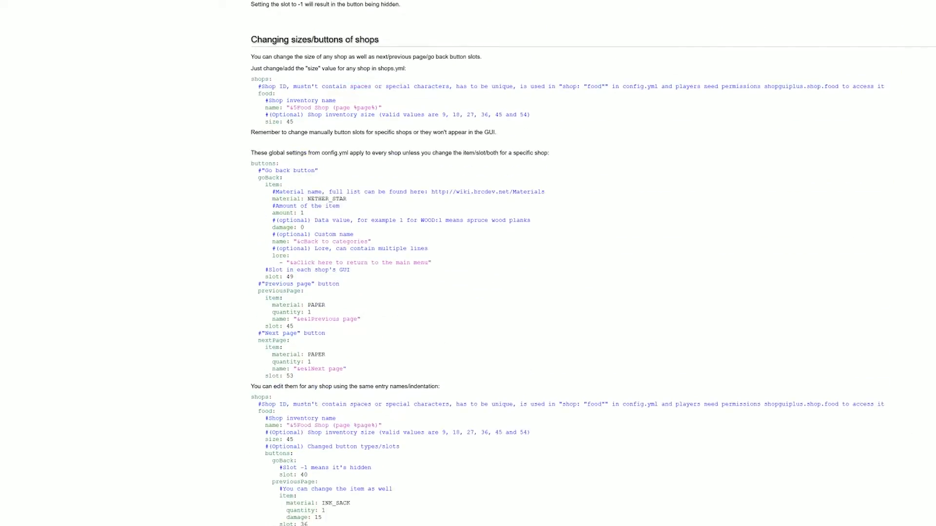
{"action": "scroll", "coordinate": [468, 263], "scroll_direction": "up", "scroll_amount": 20}
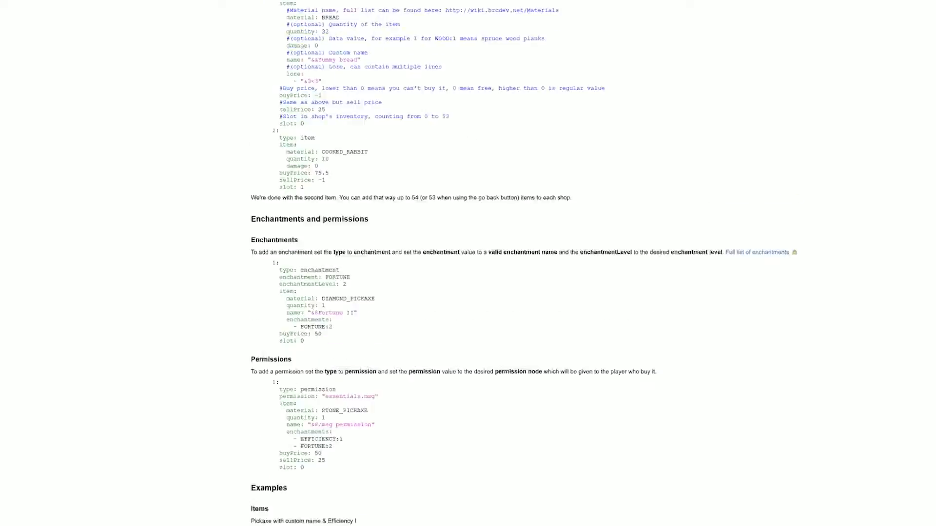
{"action": "scroll", "coordinate": [689, 30], "scroll_direction": "up", "scroll_amount": 10}
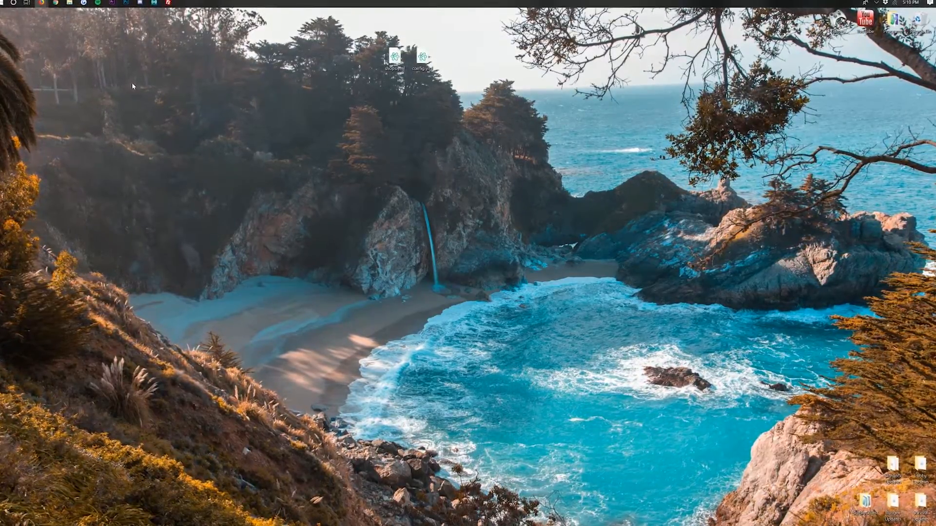
Open config.yml from the desktop and review its database type and economyType settings
{"action": "left_click", "coordinate": [430, 65]}
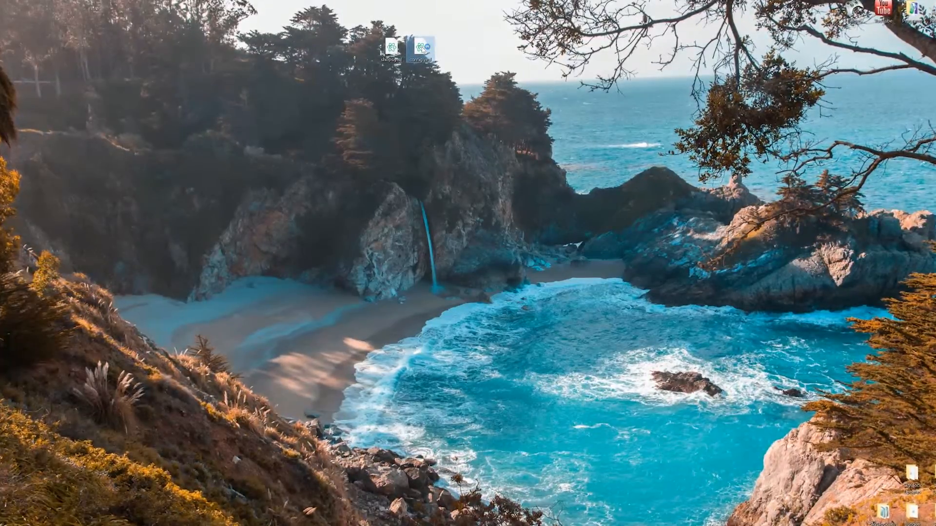
{"action": "double_click", "coordinate": [422, 47]}
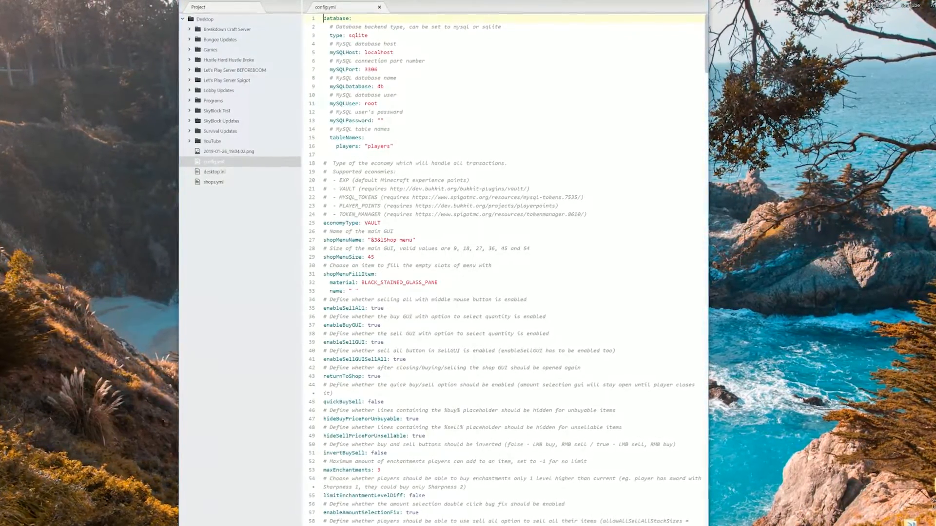
{"action": "left_click", "coordinate": [378, 43]}
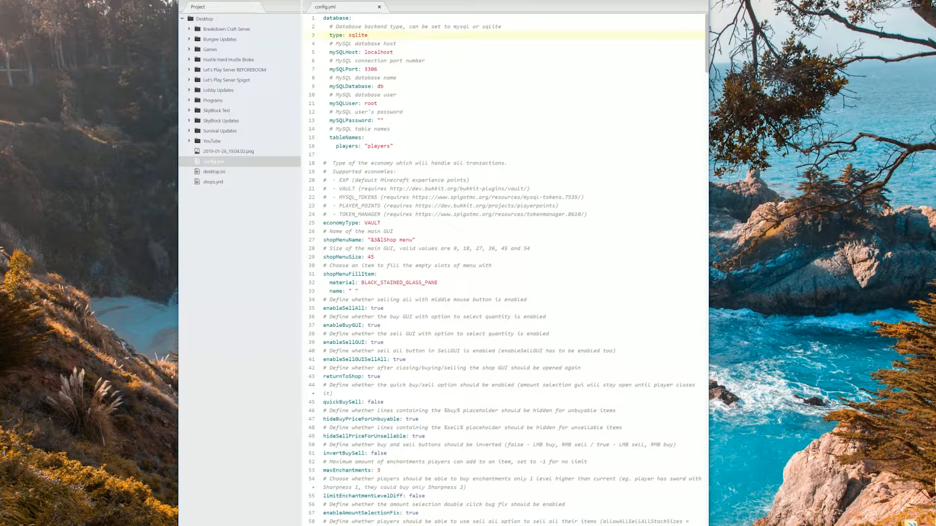
{"action": "scroll", "coordinate": [505, 268], "scroll_direction": "down", "scroll_amount": 2}
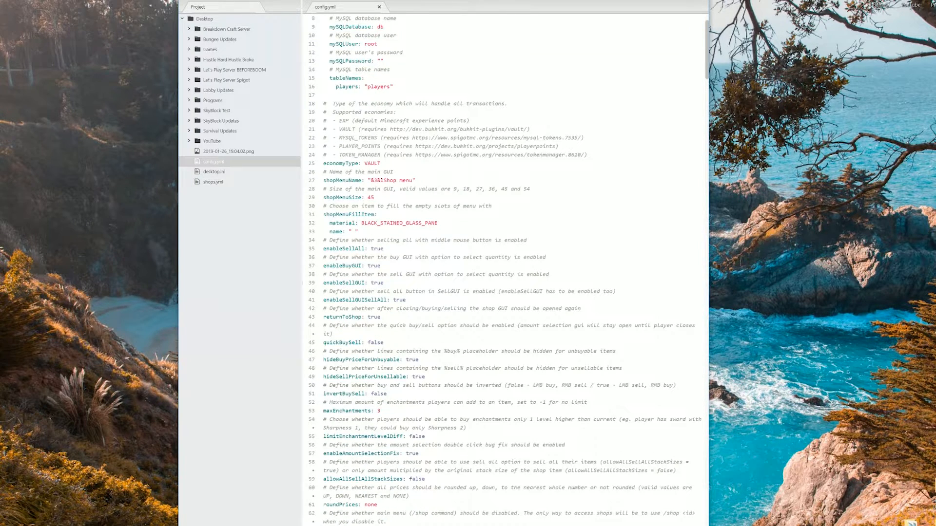
{"action": "left_click_drag", "start_coordinate": [384, 155], "coordinate": [374, 164]}
{"action": "left_click", "coordinate": [374, 164]}
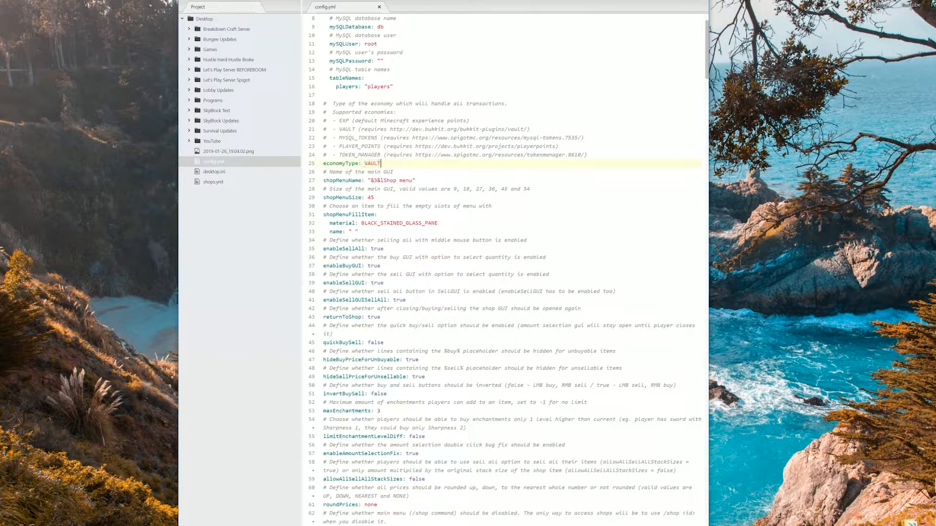
Change the main GUI's shopMenuName to "&3&lApex Shop"
{"action": "scroll", "coordinate": [504, 268], "scroll_direction": "down", "scroll_amount": 1}
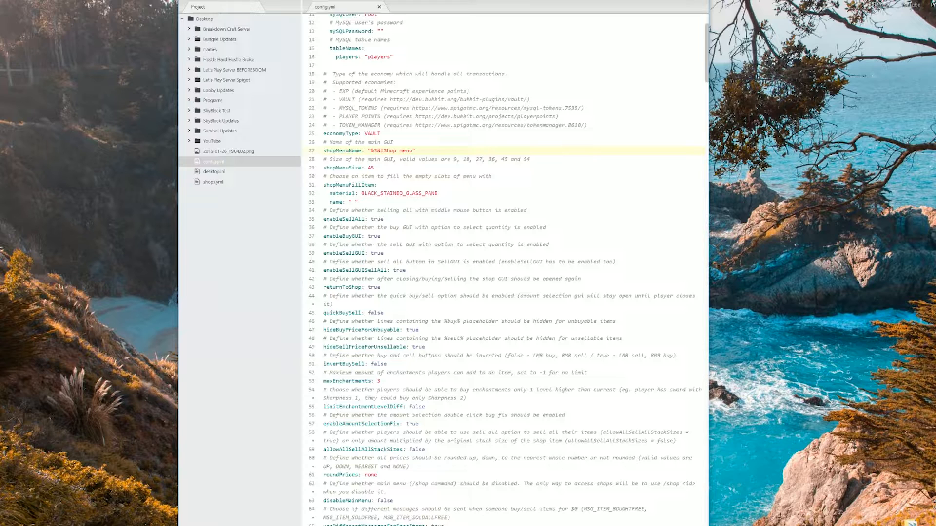
{"action": "type", "text": "Apex"}
{"action": "key", "text": "Right"}
{"action": "key", "text": "Right"}
{"action": "key", "text": "shift+Right"}
{"action": "key", "text": "shift+Right"}
{"action": "key", "text": "shift+Right"}
{"action": "key", "text": "shift+Right"}
{"action": "key", "text": "shift+Right"}
{"action": "key", "text": "shift+Right"}
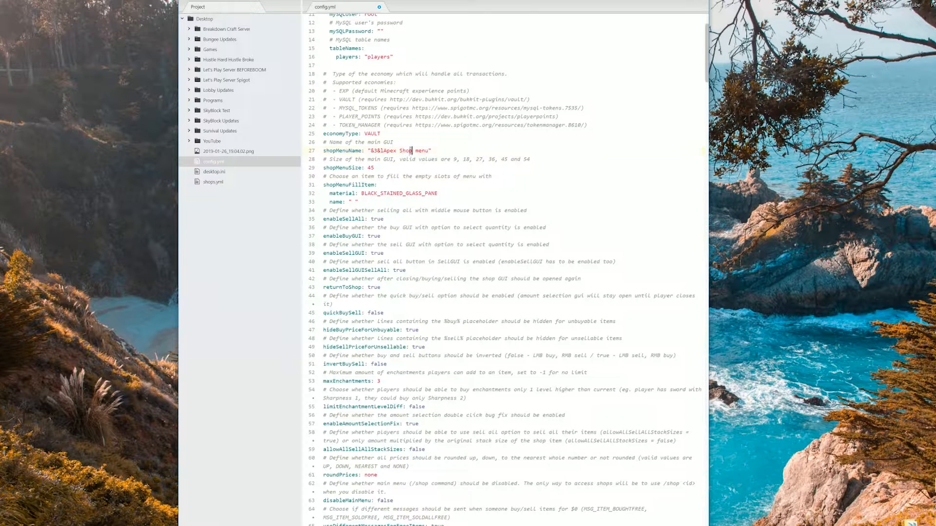
{"action": "type", "text": "p"}
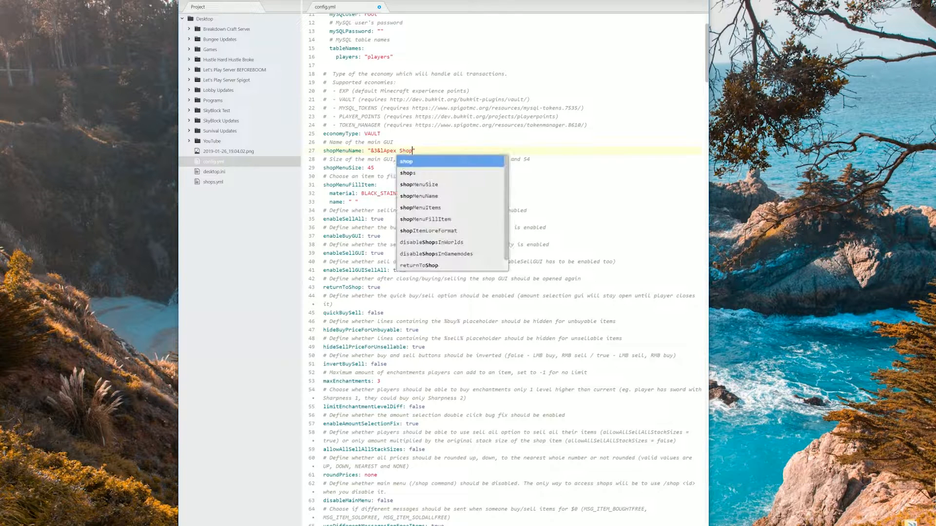
{"action": "left_click", "coordinate": [397, 151]}
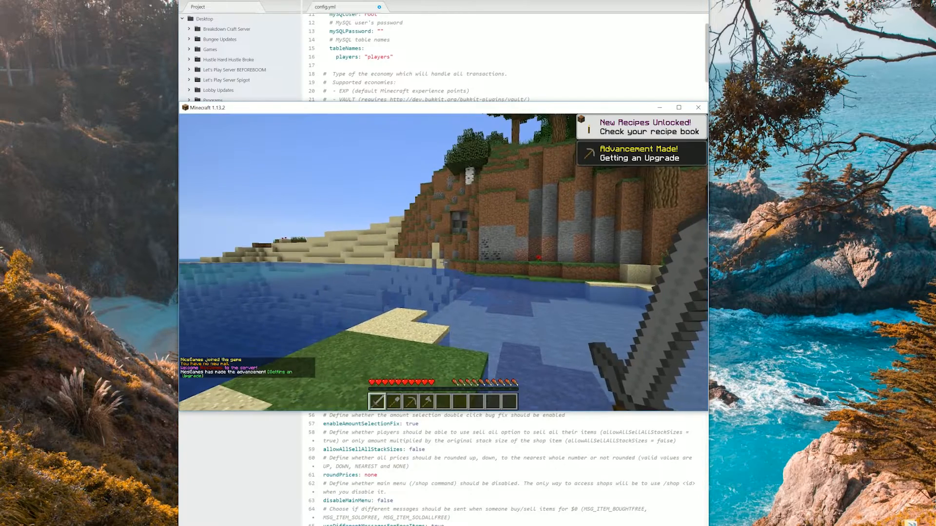
Switch to Minecraft and run /shopgui to inspect the main shop menu's title and layout
{"action": "type", "text": "/shopgui"}
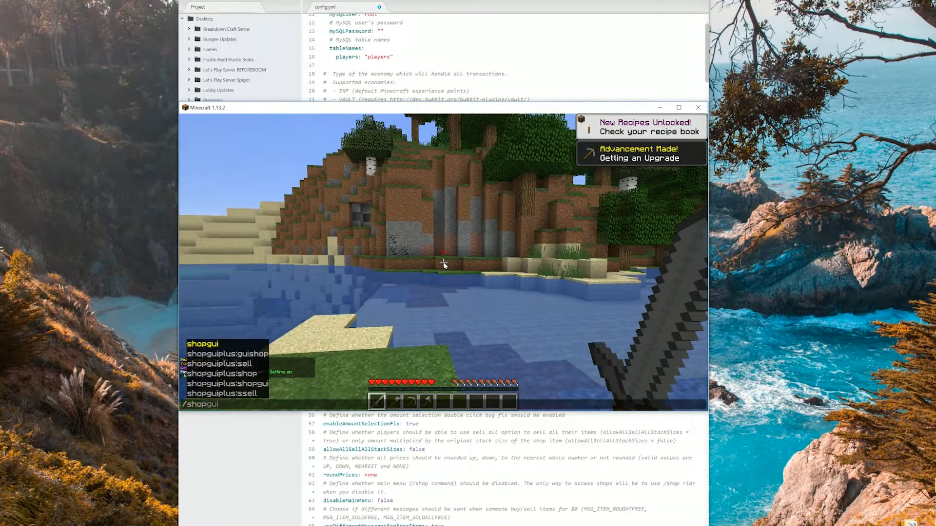
{"action": "key", "text": "Return"}
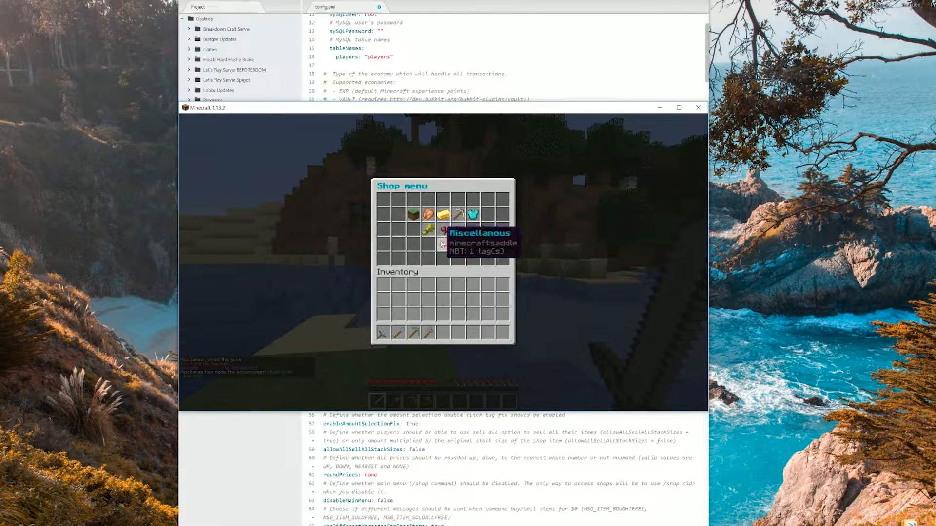
{"action": "left_click", "coordinate": [428, 214]}
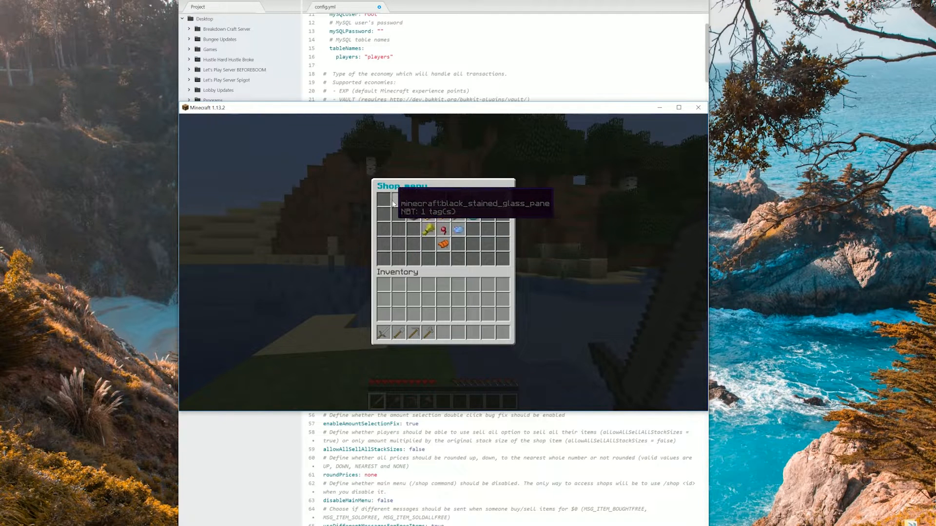
Switch back to config.yml in the text editor and set shopMenuSize to 36
{"action": "key", "text": "alt+Tab"}
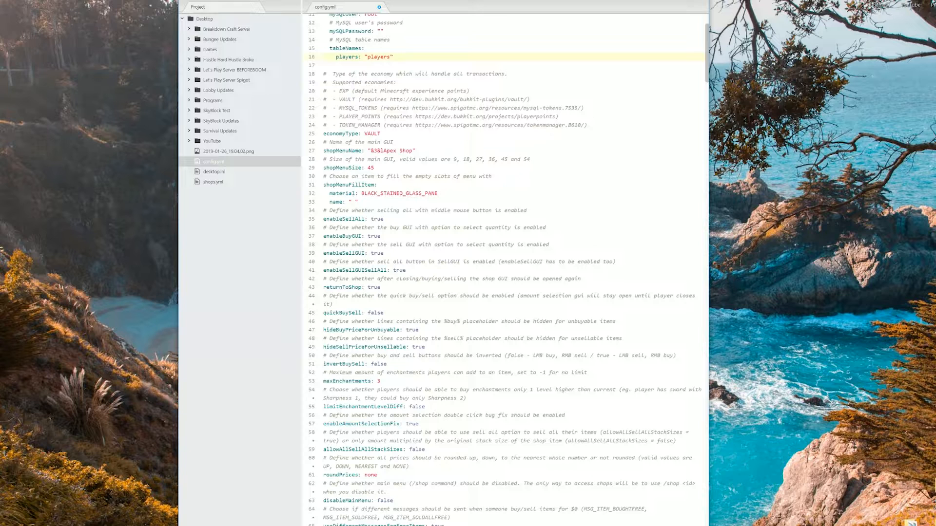
{"action": "key", "text": "shift+Left"}
{"action": "key", "text": "shift+Left"}
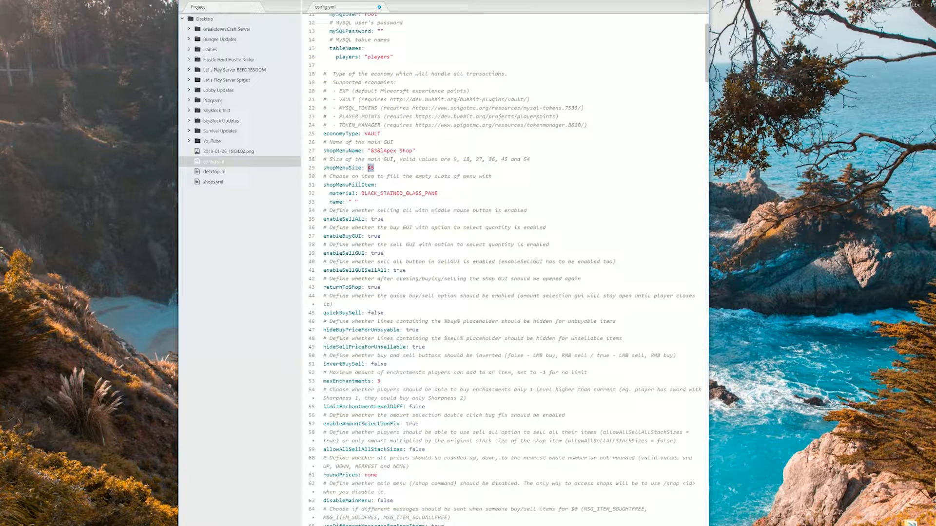
{"action": "type", "text": "36"}
Switch to the FTP client and upload the edited config.yml into the server's /plugins/ShopGUIPlus folder, replacing the existing file
{"action": "key", "text": "alt+Tab"}
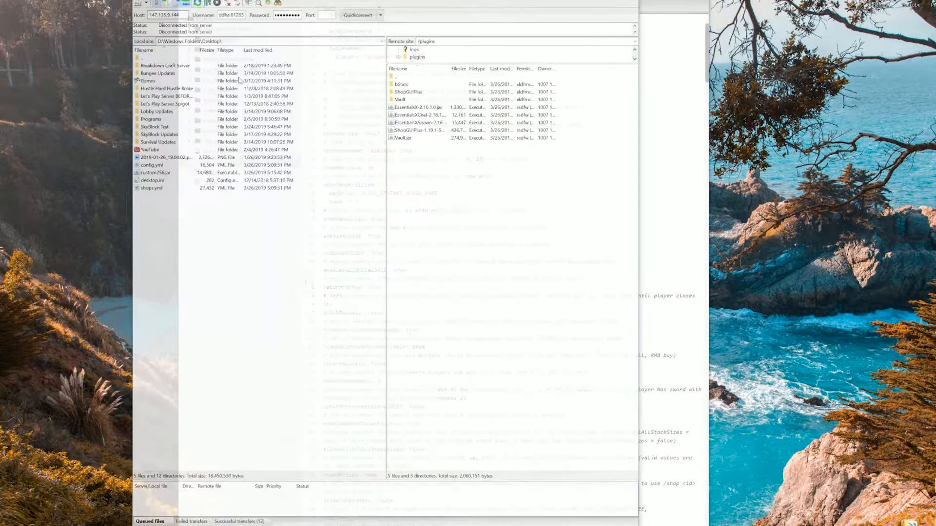
{"action": "double_click", "coordinate": [414, 97]}
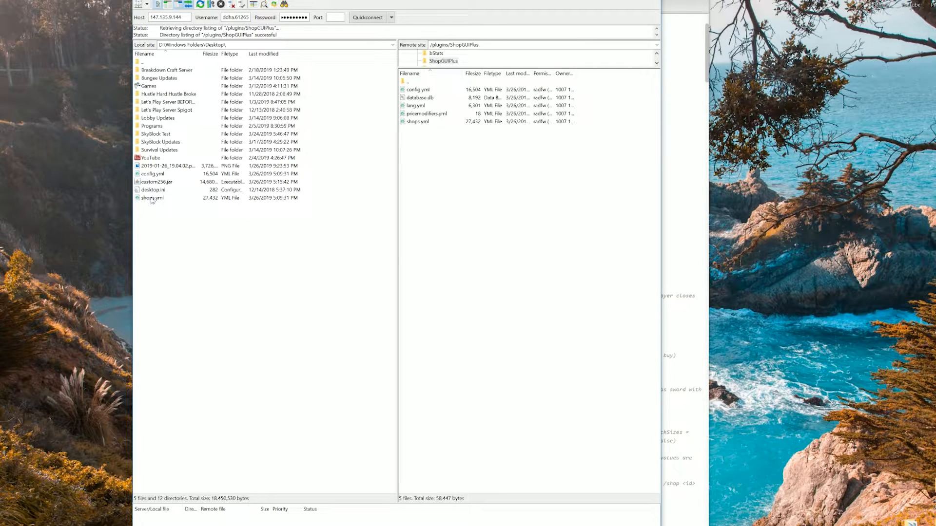
{"action": "double_click", "coordinate": [149, 174]}
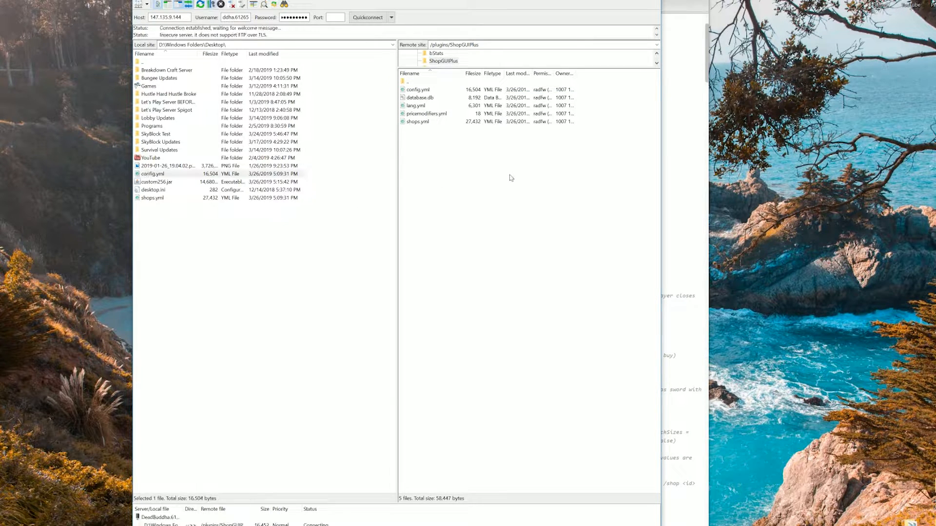
{"action": "left_click", "coordinate": [442, 324]}
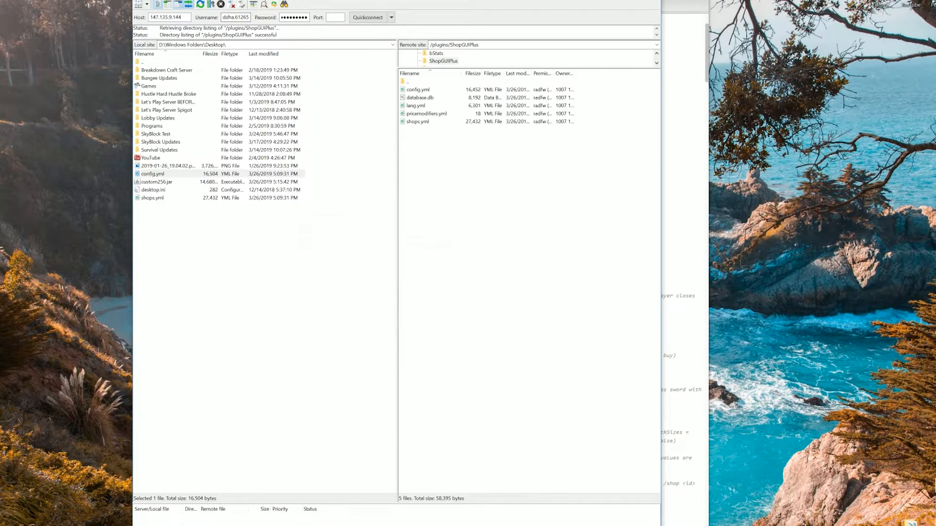
In Minecraft, reload the plugin configuration with /shop reload and reopen the shop menu with /shopgui
{"action": "key", "text": "alt+Tab"}
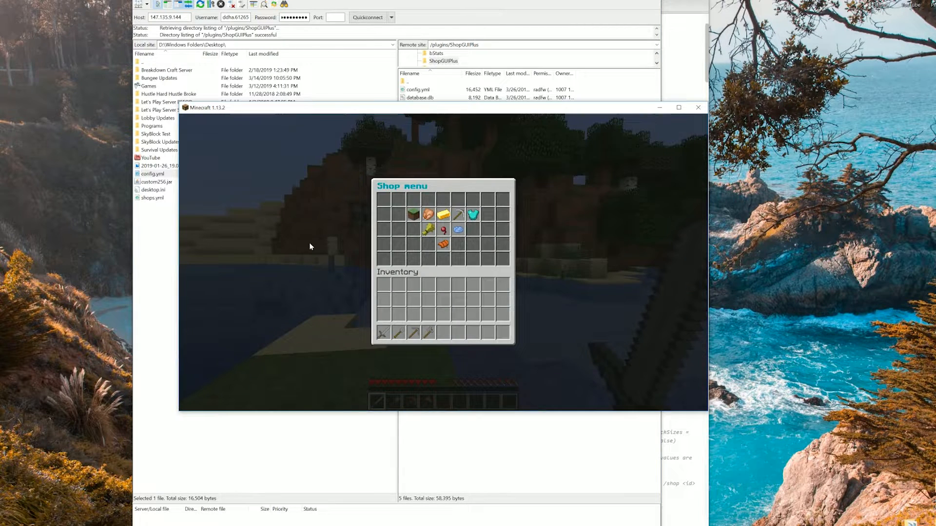
{"action": "key", "text": "Escape"}
{"action": "type", "text": "/shop reload"}
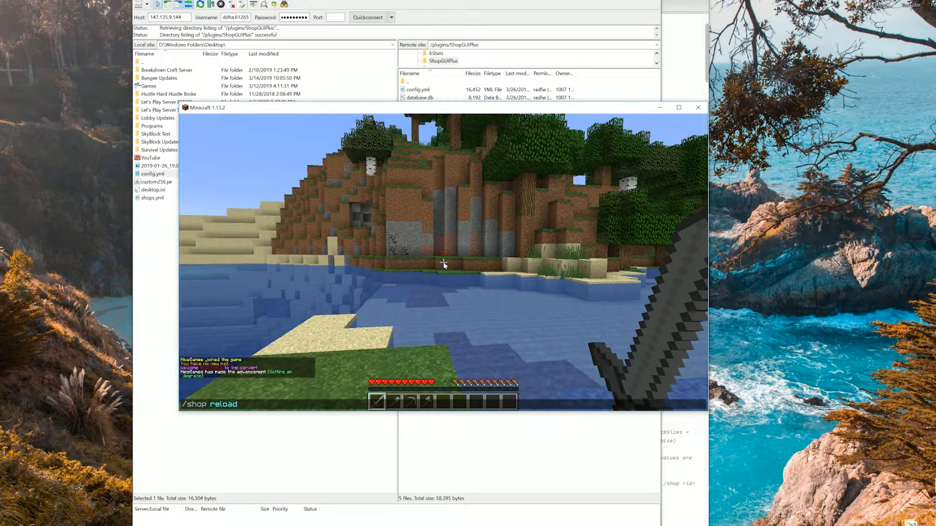
{"action": "key", "text": "Return"}
{"action": "type", "text": "/sho"}
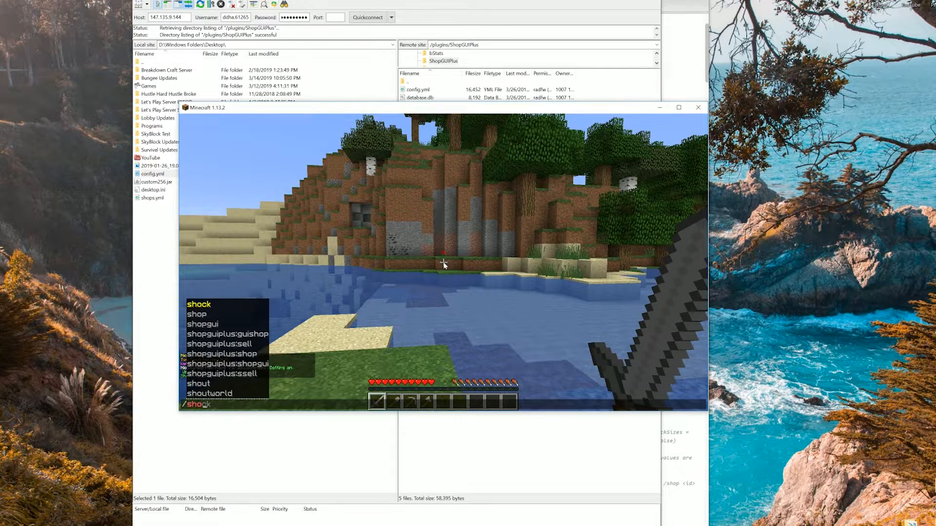
{"action": "type", "text": "pgui"}
{"action": "key", "text": "Return"}
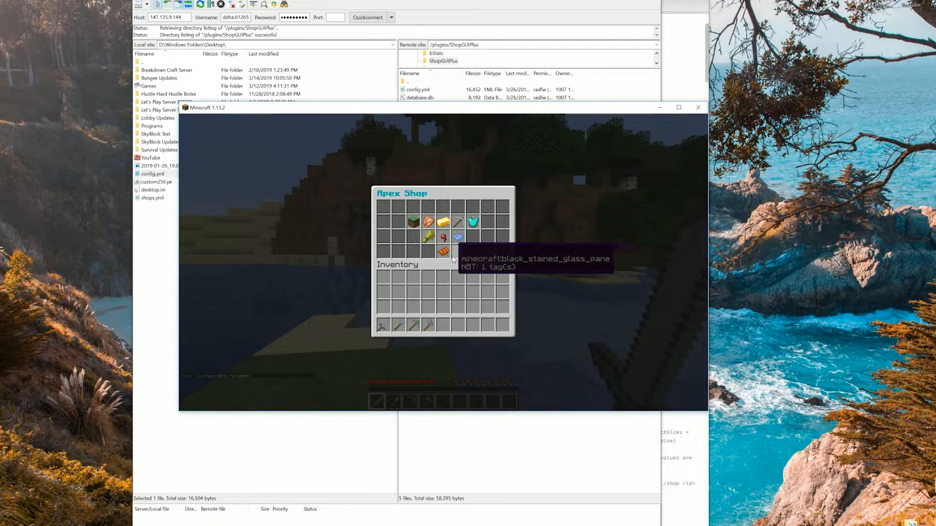
Return to config.yml in the text editor and set shopMenuSize to 27
{"action": "key", "text": "alt+Tab"}
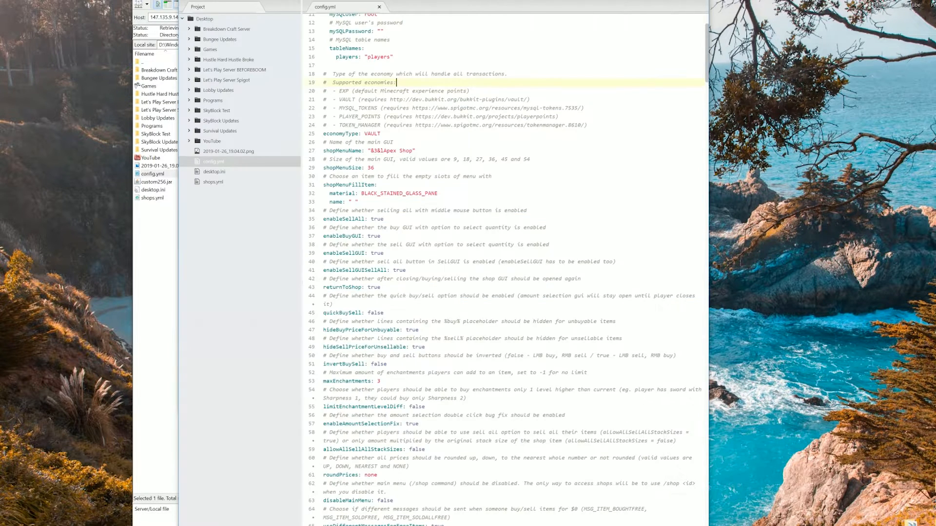
{"action": "key", "text": "BackSpace"}
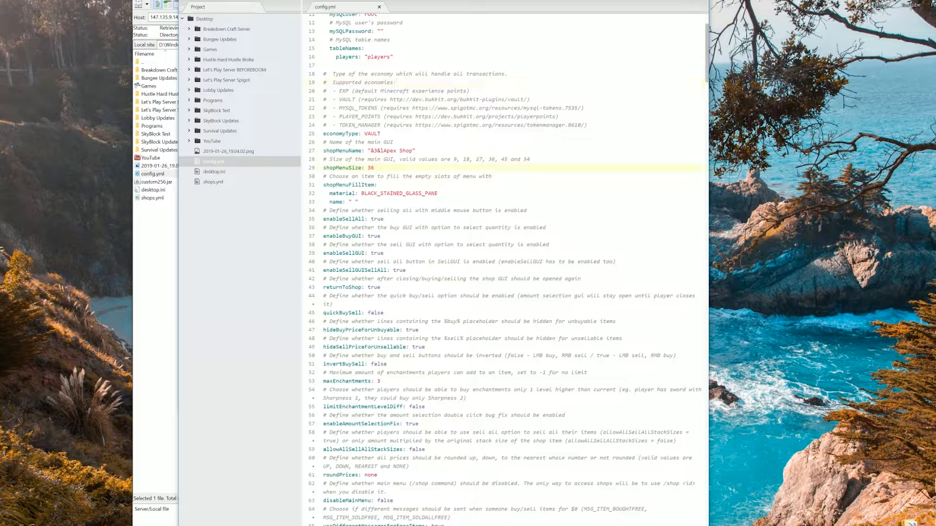
{"action": "key", "text": "BackSpace"}
{"action": "key", "text": "BackSpace"}
{"action": "type", "text": "27"}
Compare the Apex Shop menu in Minecraft with the config.yml settings, examining the panes that fill its empty slots
{"action": "key", "text": "alt+Tab"}
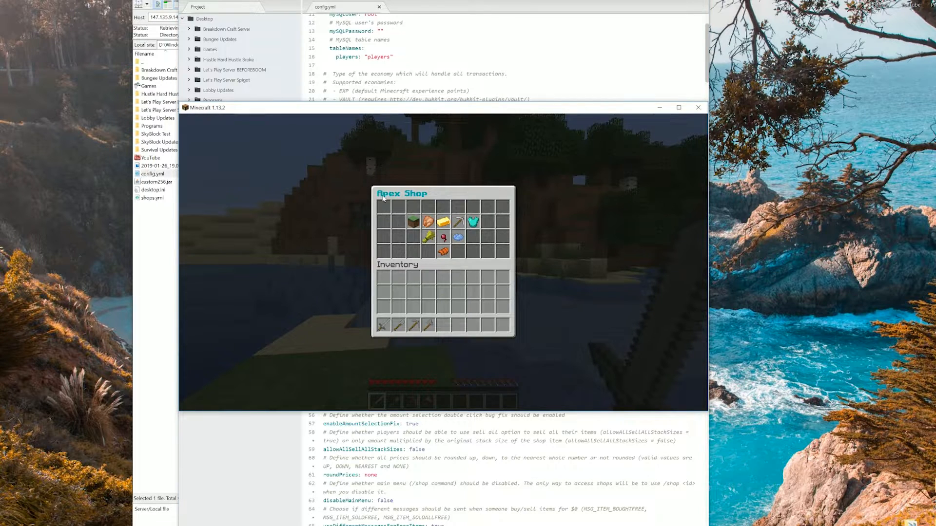
{"action": "key", "text": "alt+Tab"}
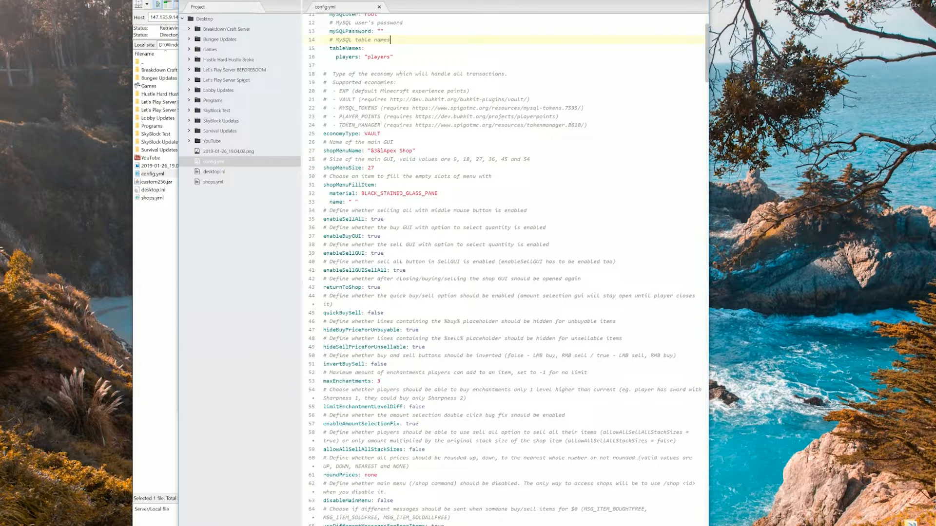
{"action": "key", "text": "alt+Tab"}
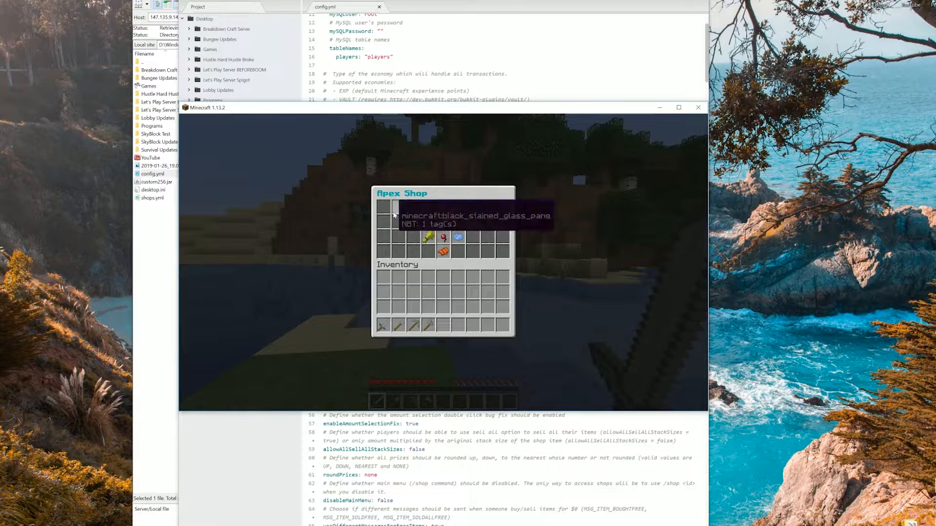
In config.yml, set the shopMenuFillItem material to WHITE_STAINED_GLASS_PANE
{"action": "key", "text": "alt+Tab"}
{"action": "left_click", "coordinate": [374, 194]}
{"action": "key", "text": "shift+Left"}
{"action": "key", "text": "shift+Left"}
{"action": "key", "text": "shift+Left"}
{"action": "key", "text": "shift+Left"}
{"action": "key", "text": "shift+Left"}
{"action": "type", "text": "WHITE"}
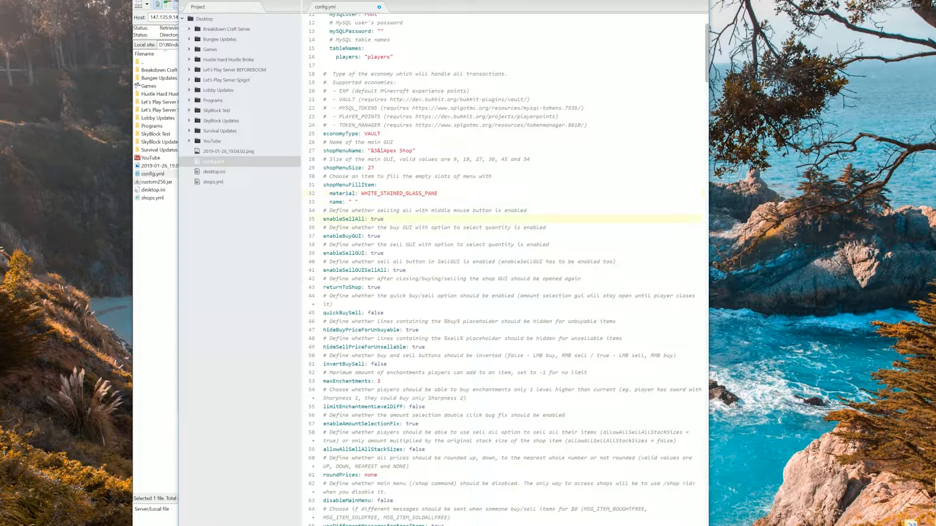
Review the enableSellAll setting, switch to Minecraft, run /sell all and read the plugin's chat response
{"action": "scroll", "coordinate": [505, 269], "scroll_direction": "down", "scroll_amount": 2}
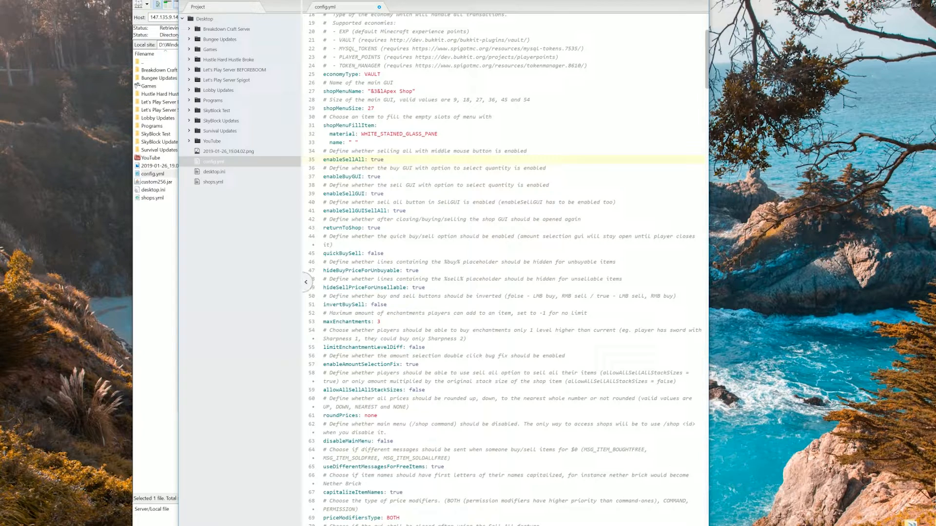
{"action": "key", "text": "alt+Tab"}
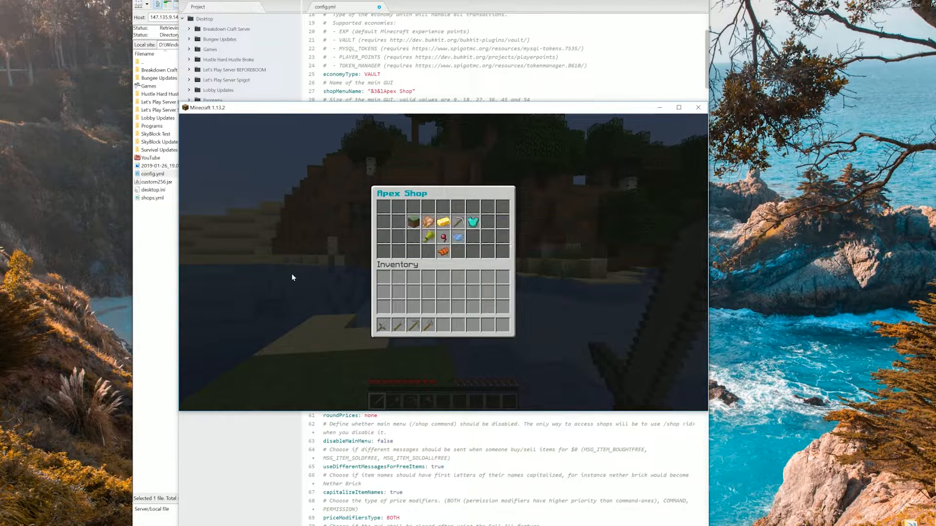
{"action": "key", "text": "Escape"}
{"action": "type", "text": "/sell all"}
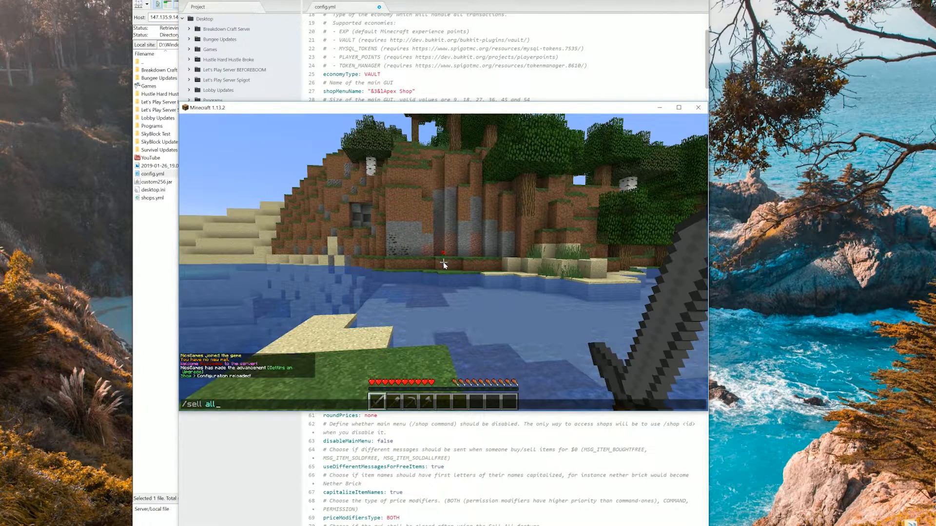
{"action": "key", "text": "Return"}
{"action": "key", "text": "t"}
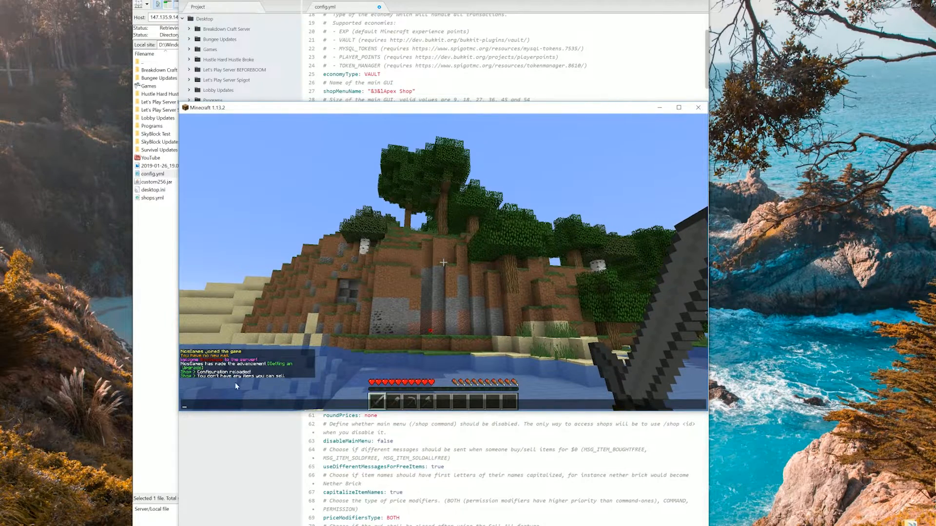
{"action": "key", "text": "Escape"}
Check the player's inventory for sellable items and reopen the chat
{"action": "key", "text": "e"}
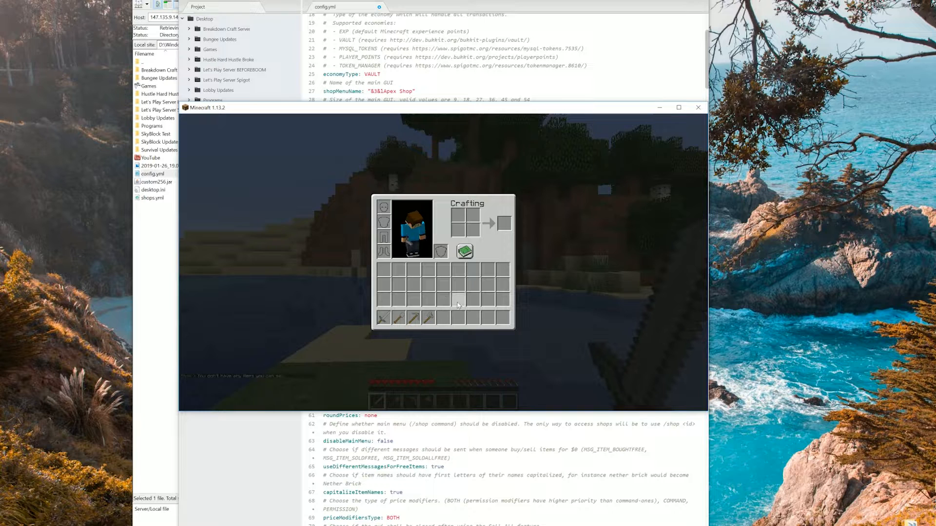
{"action": "key", "text": "e"}
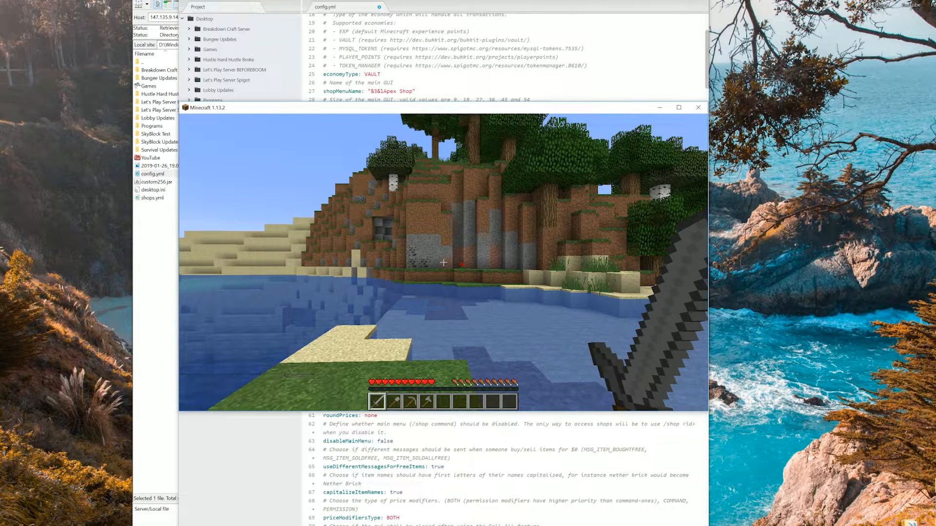
{"action": "key", "text": "t"}
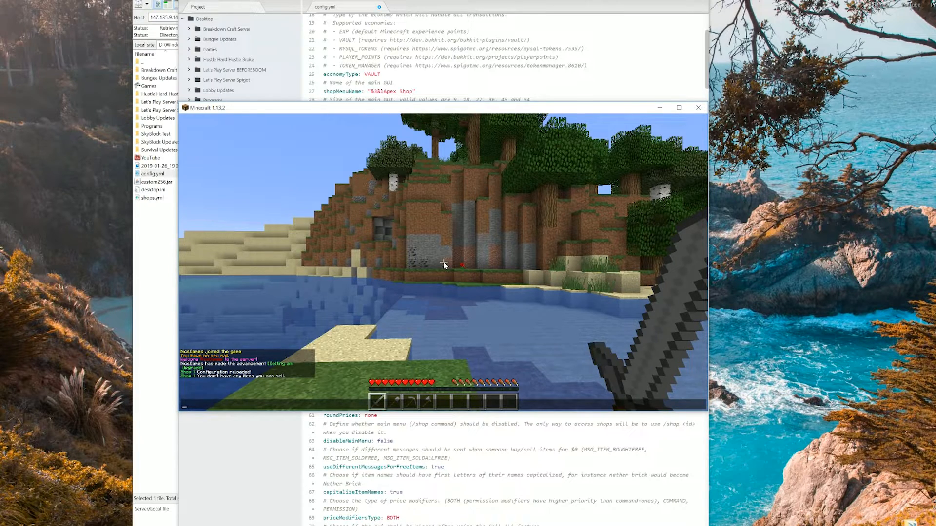
Return to config.yml and review its settings from economyType through the itemStackSizeCappedAt list
{"action": "left_click", "coordinate": [446, 74]}
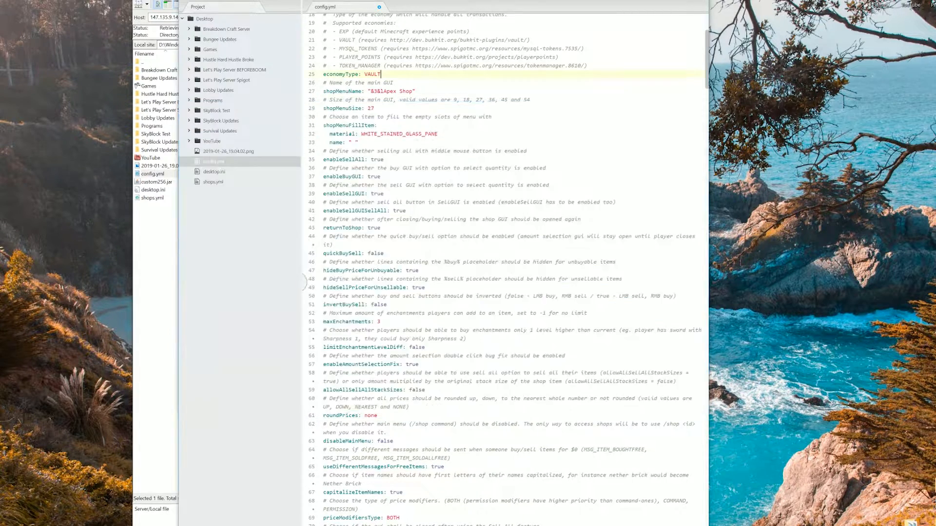
{"action": "scroll", "coordinate": [505, 269], "scroll_direction": "down", "scroll_amount": 6}
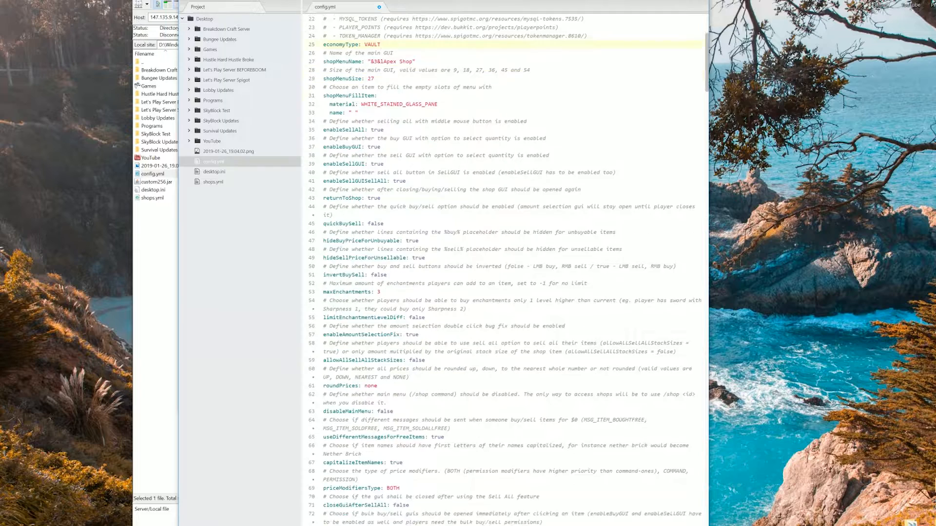
{"action": "scroll", "coordinate": [505, 269], "scroll_direction": "down", "scroll_amount": 7}
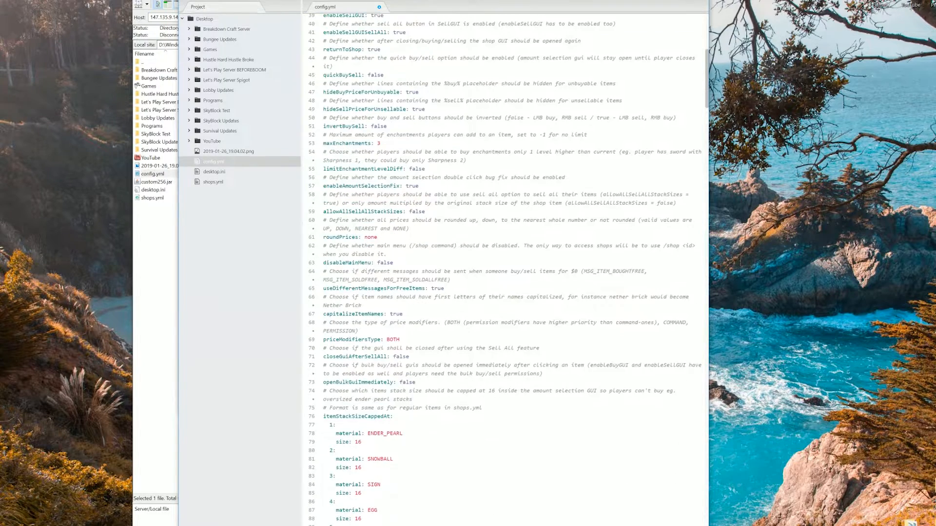
{"action": "scroll", "coordinate": [505, 270], "scroll_direction": "down", "scroll_amount": 3}
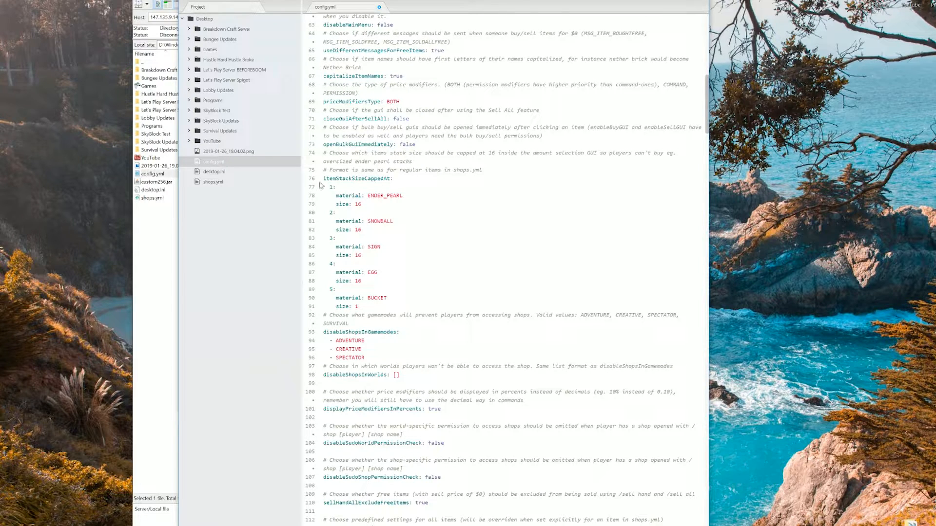
{"action": "left_click_drag", "start_coordinate": [323, 179], "coordinate": [378, 273]}
{"action": "left_click", "coordinate": [378, 272]}
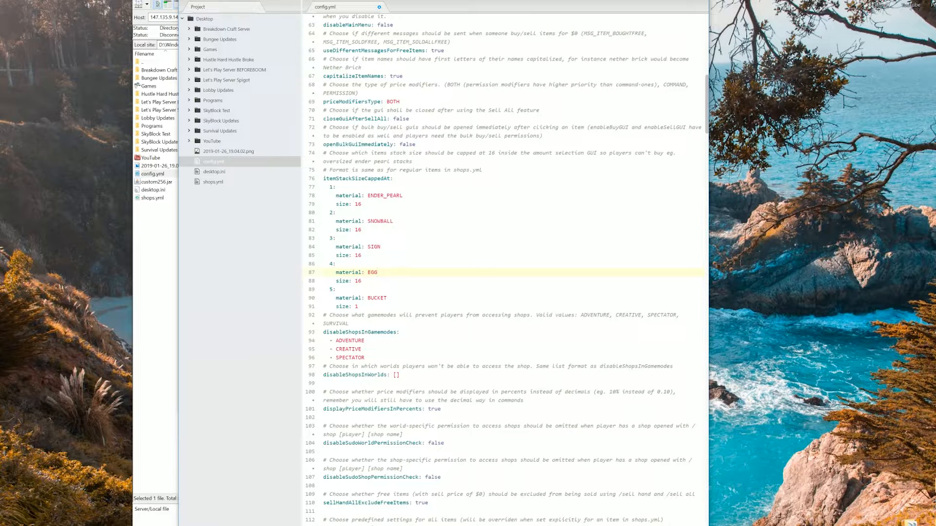
Duplicate the BUCKET entry of itemStackSizeCappedAt directly below entry 5
{"action": "left_click_drag", "start_coordinate": [359, 306], "coordinate": [318, 292]}
{"action": "key", "text": "ctrl+c"}
{"action": "left_click", "coordinate": [359, 307]}
{"action": "key", "text": "Return"}
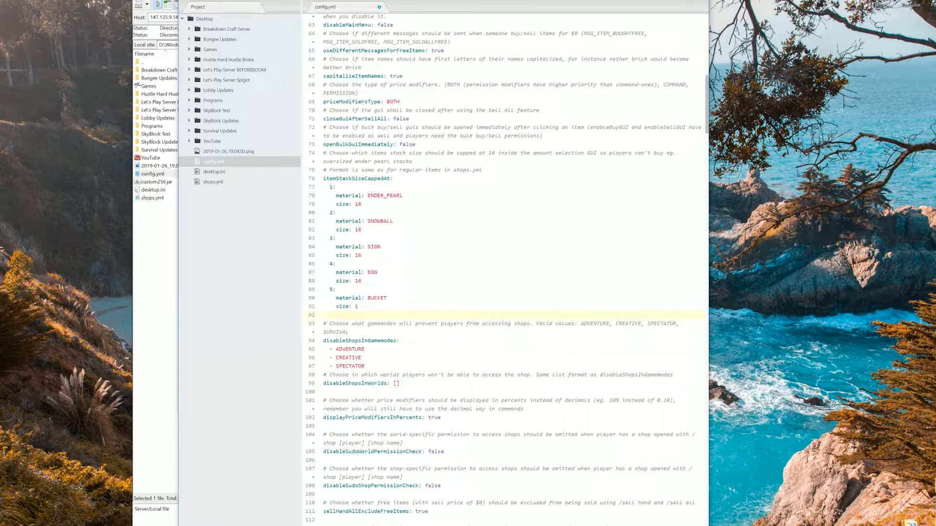
{"action": "key", "text": "ctrl+v"}
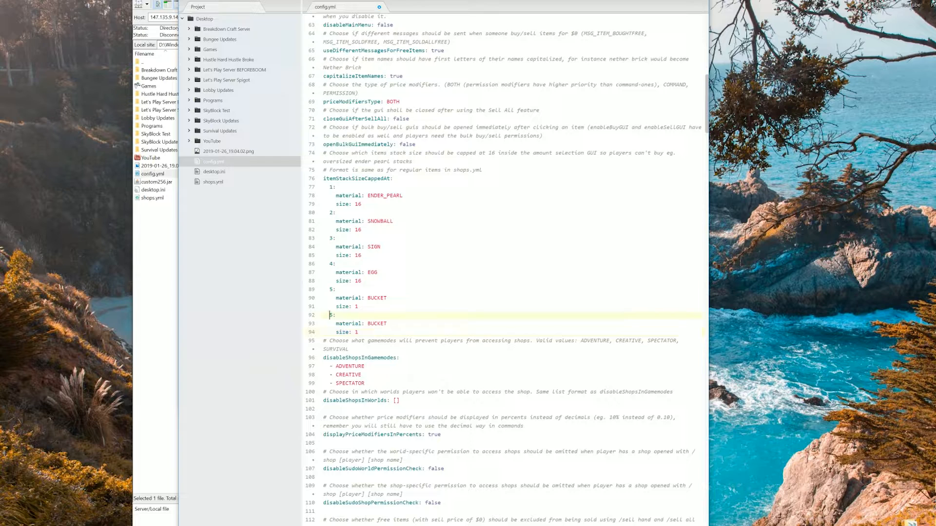
Number the copied stack-size entry 6 and set its material to WATER_BUCKET
{"action": "key", "text": "BackSpace"}
{"action": "type", "text": "6"}
{"action": "type", "text": "WATER_"}
{"action": "key", "text": "Down"}
{"action": "key", "text": "Left"}
{"action": "key", "text": "Left"}
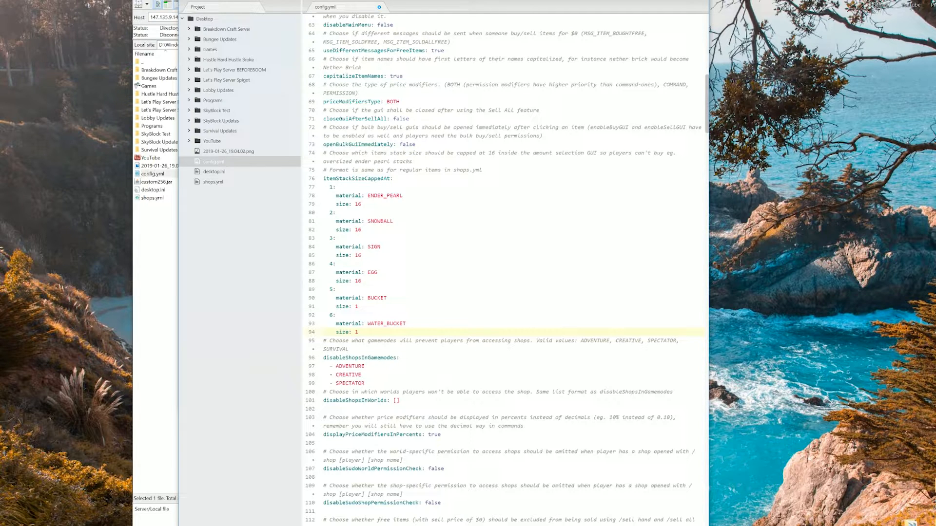
Review the gamemodes listed under disableShopsInGamemodes and the disableShopsInWorlds setting below them
{"action": "scroll", "coordinate": [504, 270], "scroll_direction": "down", "scroll_amount": 3}
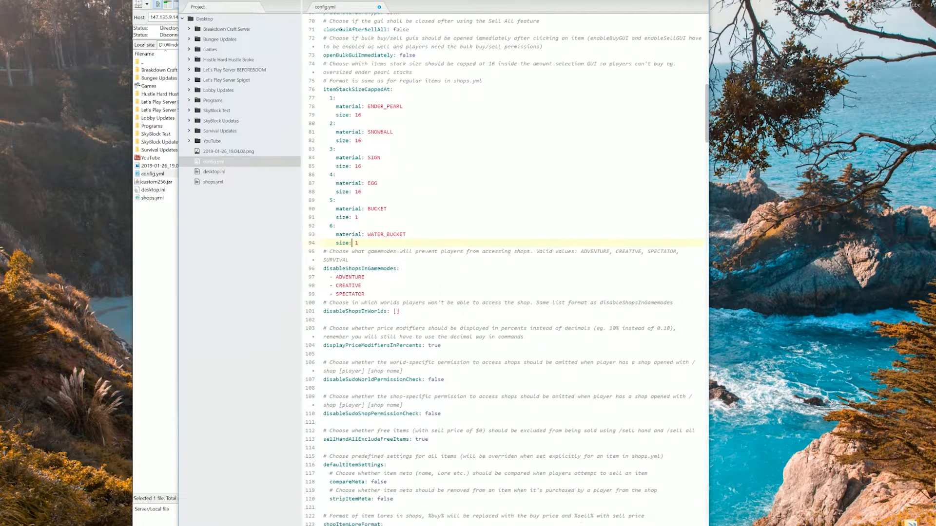
{"action": "left_click_drag", "start_coordinate": [336, 277], "coordinate": [362, 294]}
{"action": "left_click", "coordinate": [365, 277]}
{"action": "left_click", "coordinate": [348, 294]}
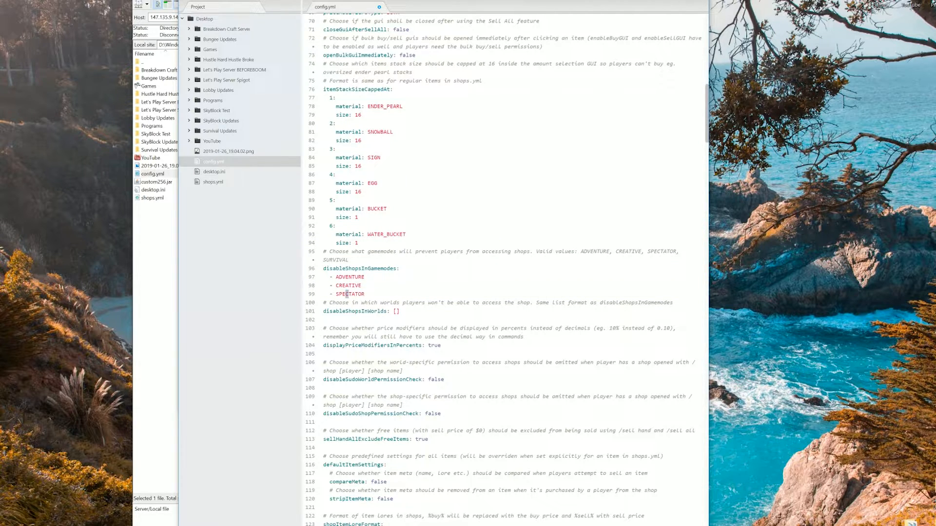
{"action": "scroll", "coordinate": [348, 294], "scroll_direction": "down", "scroll_amount": 2}
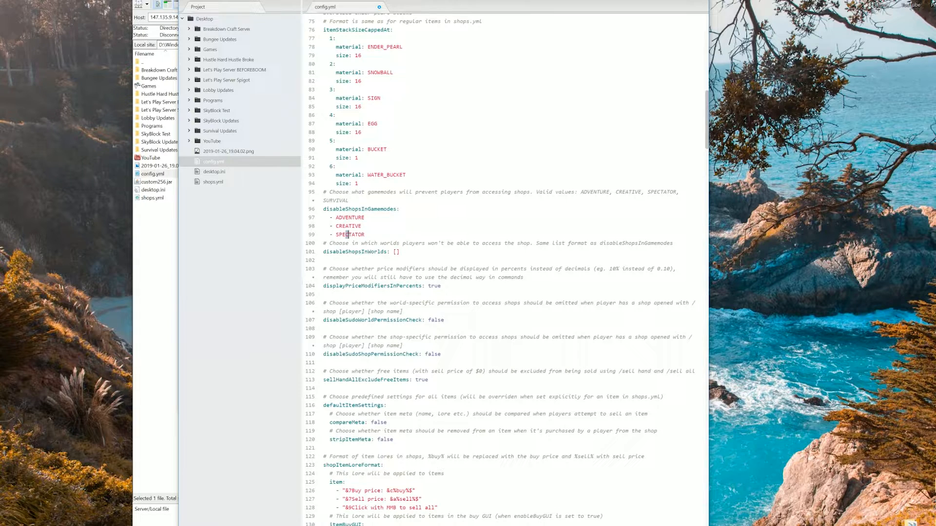
Review the permission checks, item lore formats, logging, sell command, button and bulk buy GUI settings in config.yml
{"action": "scroll", "coordinate": [500, 270], "scroll_direction": "down", "scroll_amount": 3}
{"action": "scroll", "coordinate": [500, 270], "scroll_direction": "down", "scroll_amount": 6}
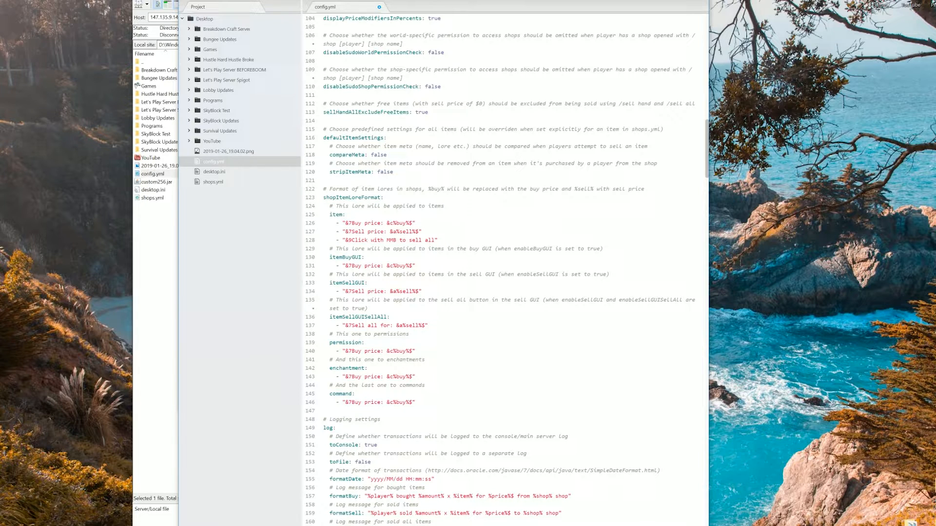
{"action": "scroll", "coordinate": [501, 269], "scroll_direction": "down", "scroll_amount": 1}
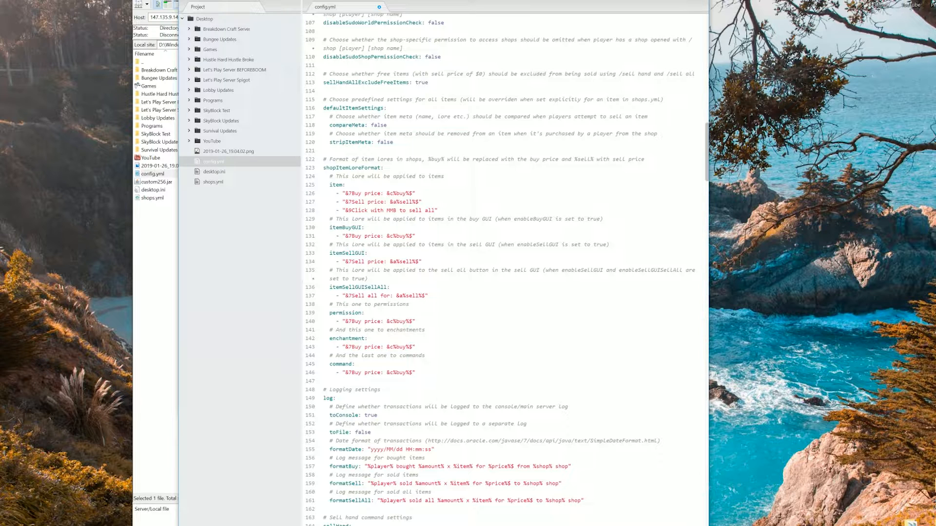
{"action": "scroll", "coordinate": [501, 270], "scroll_direction": "down", "scroll_amount": 8}
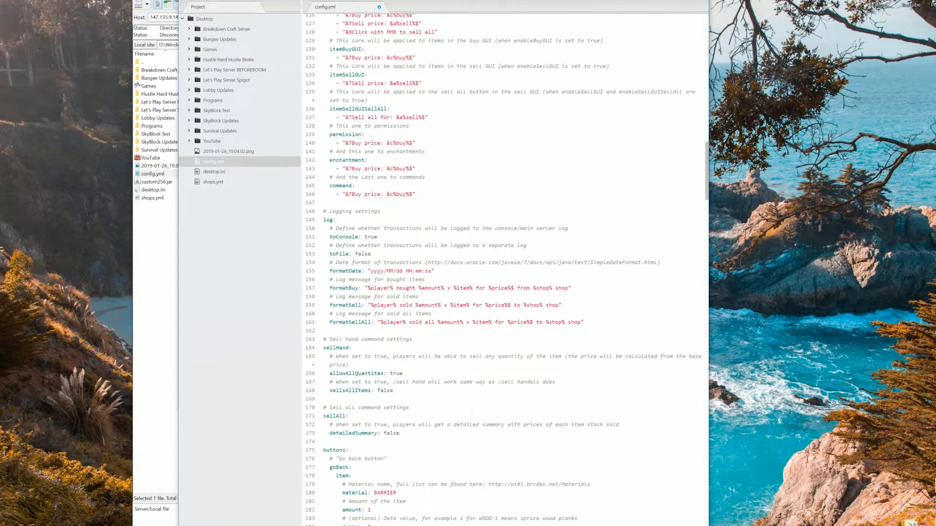
{"action": "scroll", "coordinate": [501, 270], "scroll_direction": "down", "scroll_amount": 1}
{"action": "scroll", "coordinate": [501, 270], "scroll_direction": "down", "scroll_amount": 12}
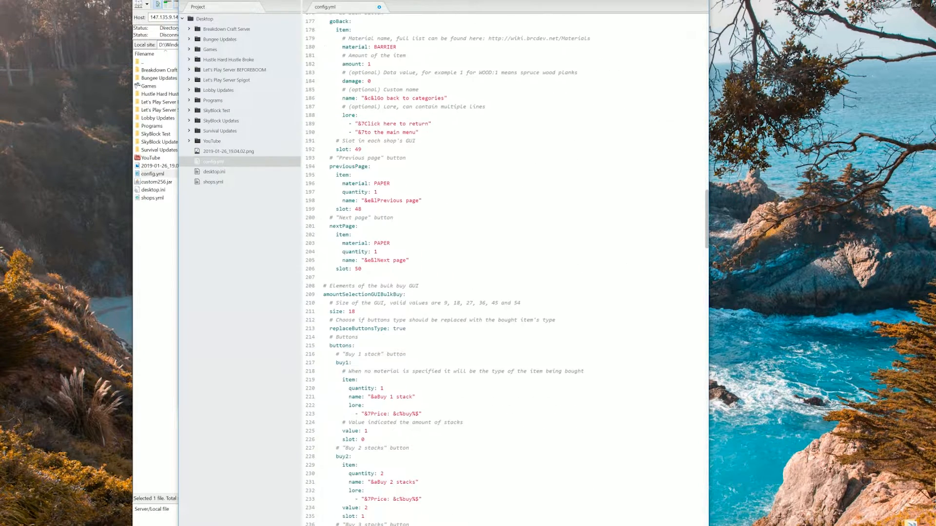
{"action": "scroll", "coordinate": [501, 270], "scroll_direction": "down", "scroll_amount": 13}
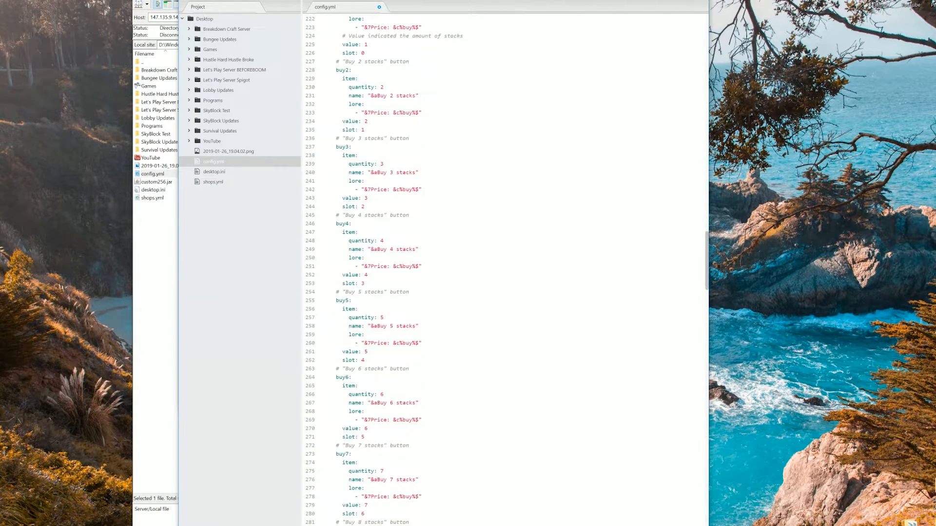
Find the shopMenuItems section near the end of config.yml and highlight its heading
{"action": "scroll", "coordinate": [500, 269], "scroll_direction": "up", "scroll_amount": 13}
{"action": "scroll", "coordinate": [500, 270], "scroll_direction": "down", "scroll_amount": 6}
{"action": "scroll", "coordinate": [500, 270], "scroll_direction": "down", "scroll_amount": 20}
{"action": "scroll", "coordinate": [500, 269], "scroll_direction": "down", "scroll_amount": 20}
{"action": "scroll", "coordinate": [500, 269], "scroll_direction": "down", "scroll_amount": 20}
{"action": "scroll", "coordinate": [500, 269], "scroll_direction": "down", "scroll_amount": 12}
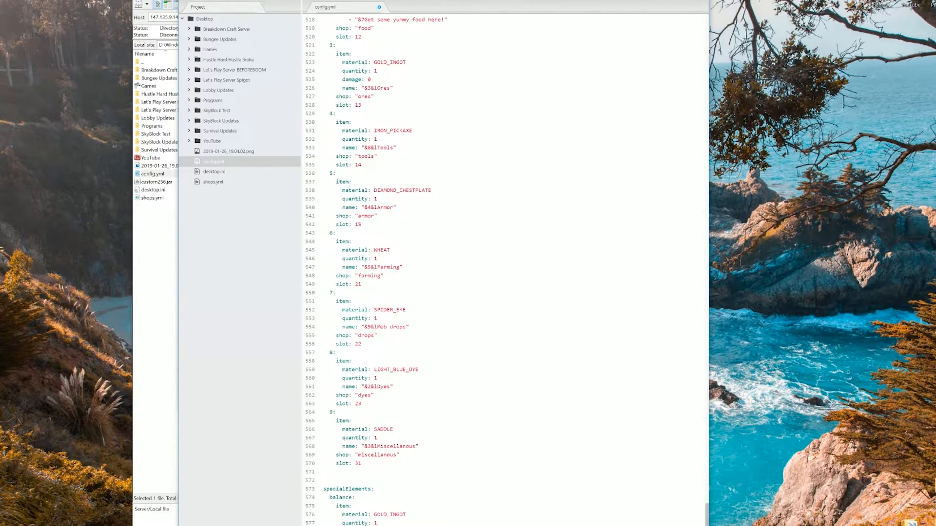
{"action": "scroll", "coordinate": [500, 270], "scroll_direction": "up", "scroll_amount": 9}
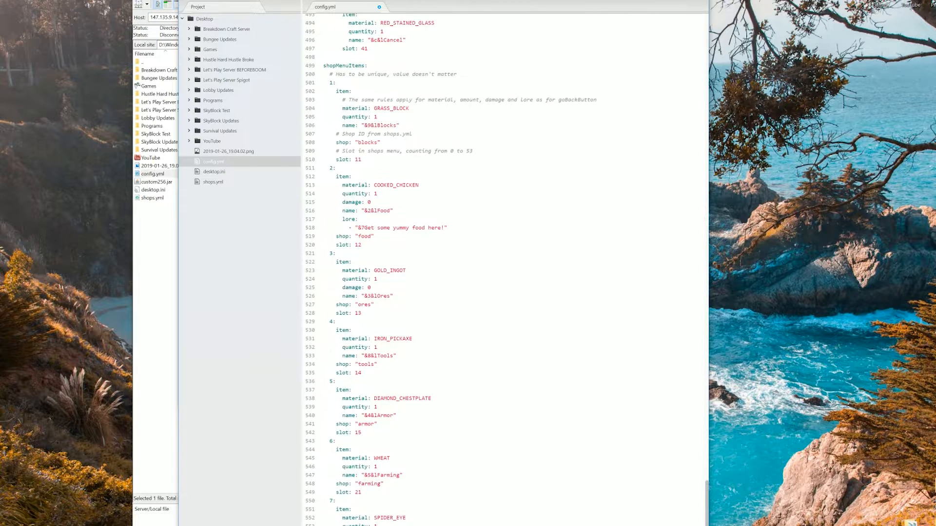
{"action": "left_click_drag", "start_coordinate": [368, 96], "coordinate": [323, 96]}
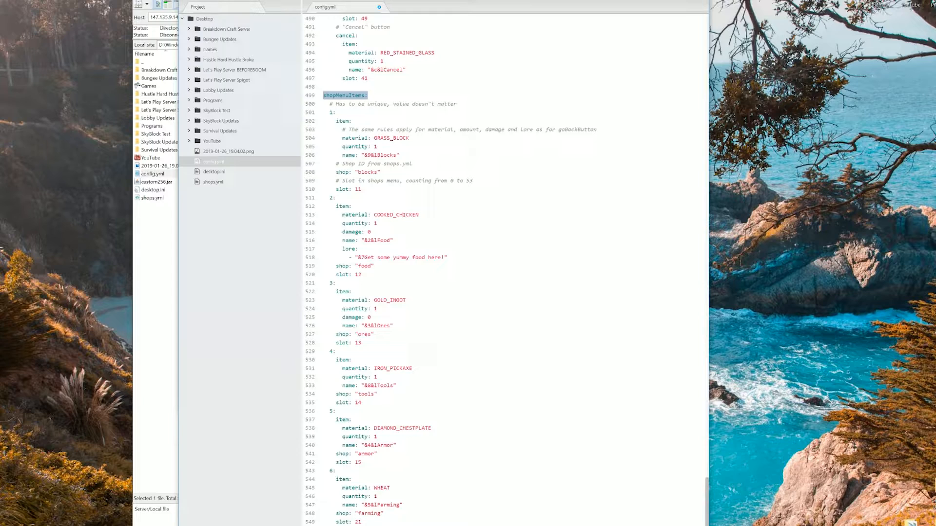
Switch to Minecraft, move its window beside the config text and open the Apex Shop menu
{"action": "key", "text": "alt+Tab"}
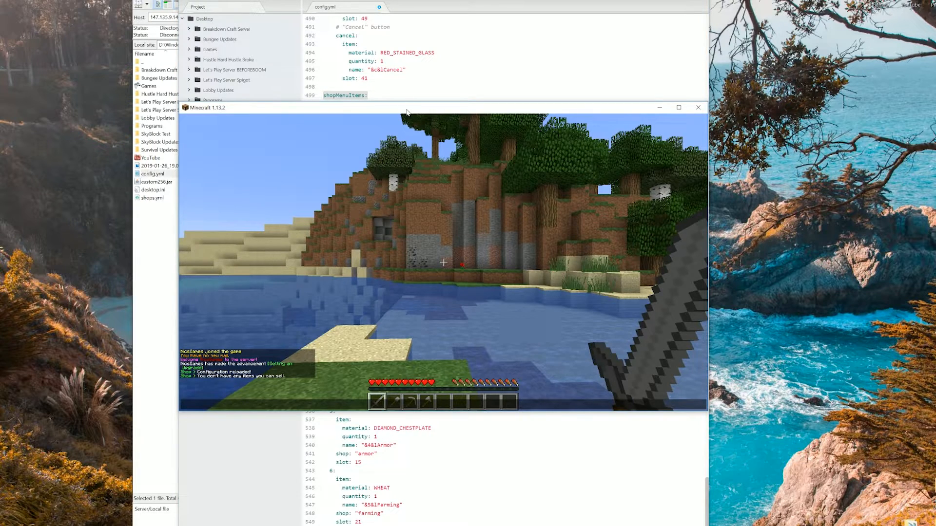
{"action": "left_click_drag", "start_coordinate": [407, 112], "coordinate": [659, 151]}
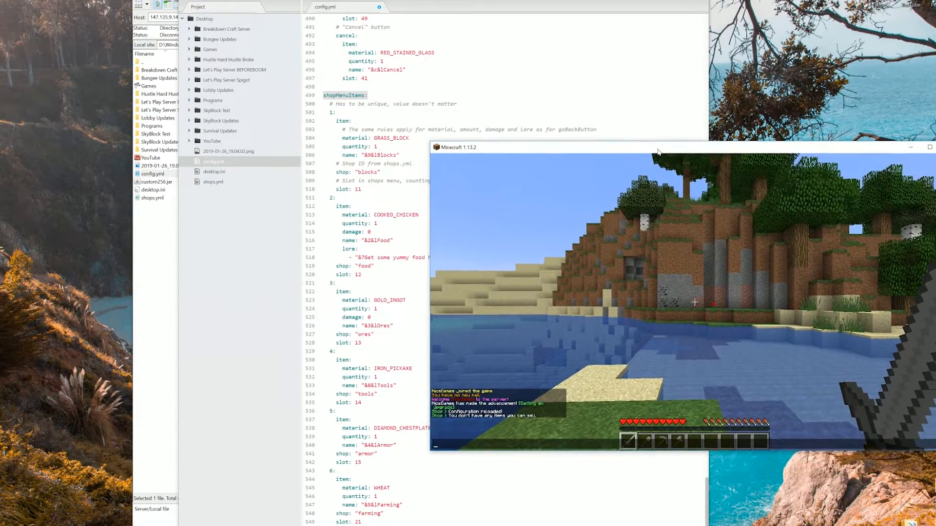
{"action": "key", "text": "Up"}
{"action": "key", "text": "Up"}
{"action": "key", "text": "Return"}
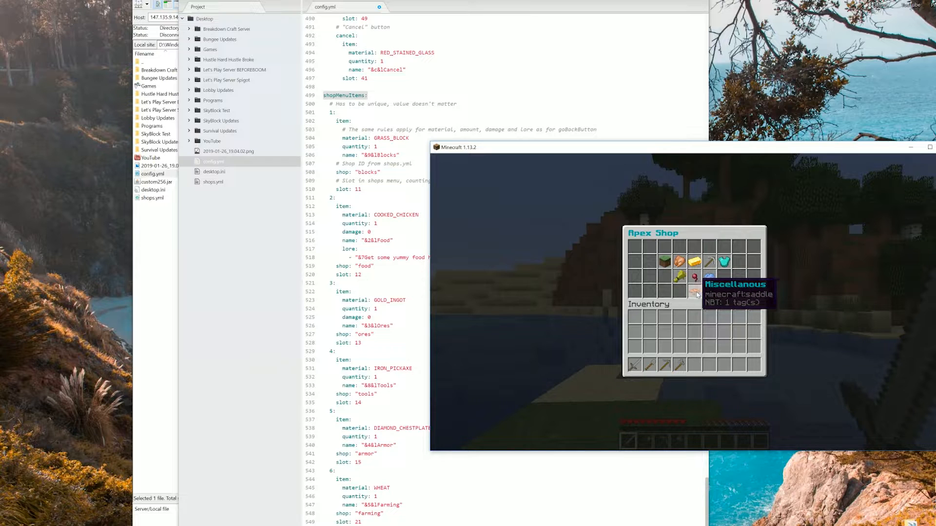
Compare the slot value of the Miscellanous entry in shopMenuItems with the item's position in the Apex Shop menu
{"action": "scroll", "coordinate": [366, 268], "scroll_direction": "down", "scroll_amount": 9}
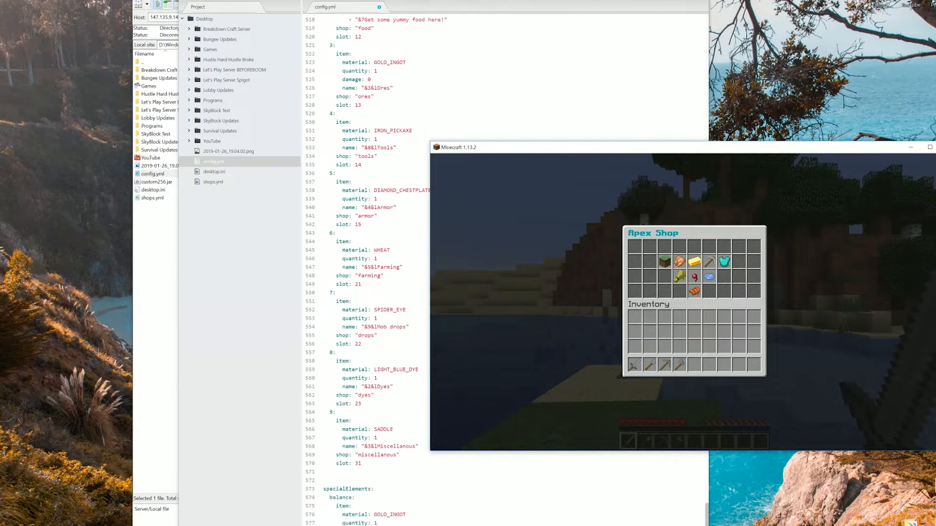
{"action": "left_click", "coordinate": [380, 438]}
{"action": "left_click", "coordinate": [364, 464]}
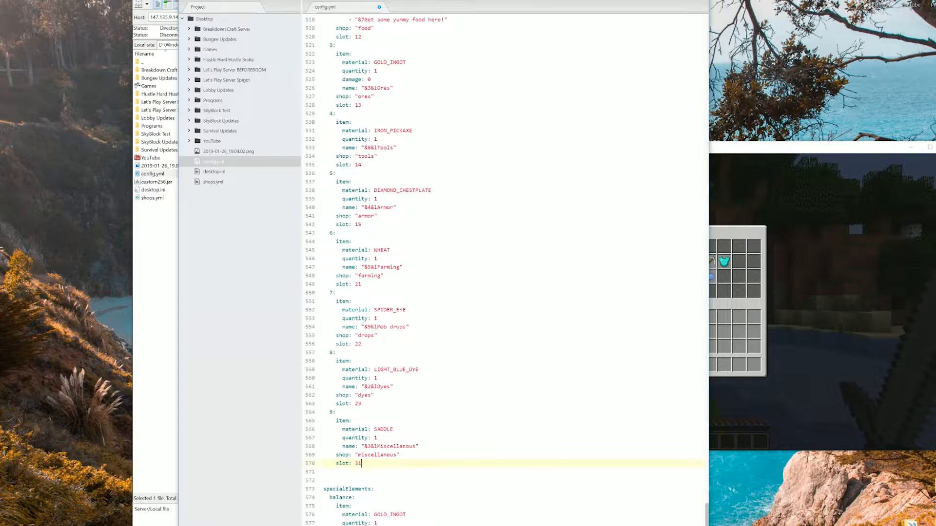
{"action": "left_click", "coordinate": [803, 356]}
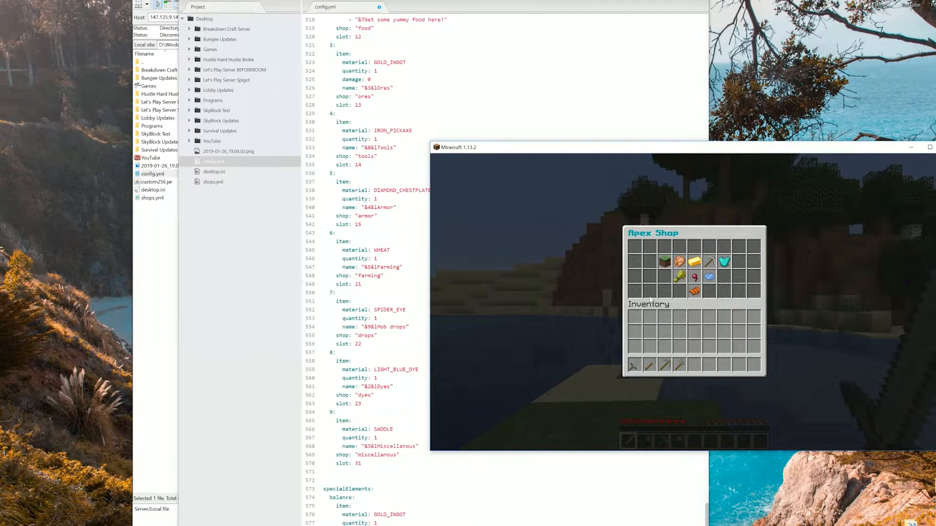
Set the Miscellanous menu item's slot to 30 in config.yml and duplicate the whole entry directly below it
{"action": "left_click", "coordinate": [492, 463]}
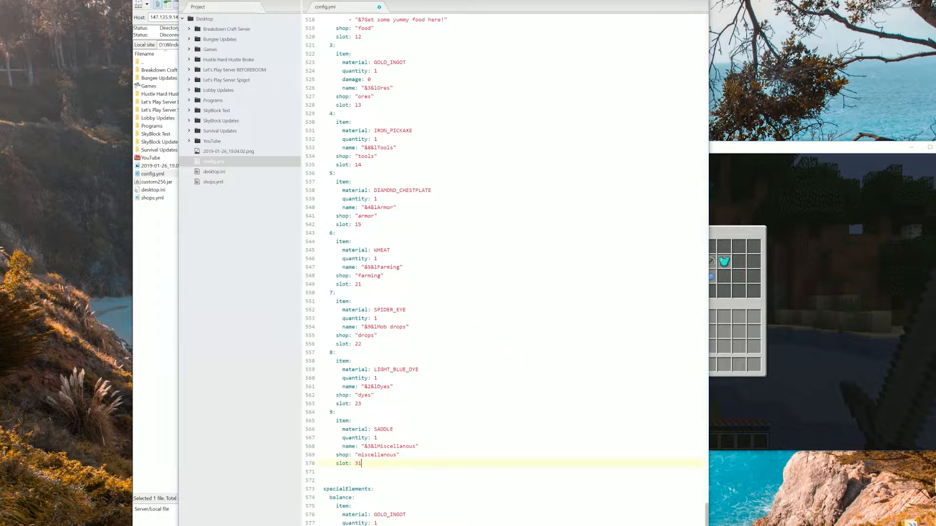
{"action": "type", "text": "0"}
{"action": "left_click_drag", "start_coordinate": [364, 463], "coordinate": [320, 414]}
{"action": "key", "text": "ctrl+c"}
{"action": "left_click", "coordinate": [364, 463]}
{"action": "key", "text": "Return"}
{"action": "key", "text": "shift+Left"}
{"action": "key", "text": "shift+Left"}
{"action": "key", "text": "ctrl+v"}
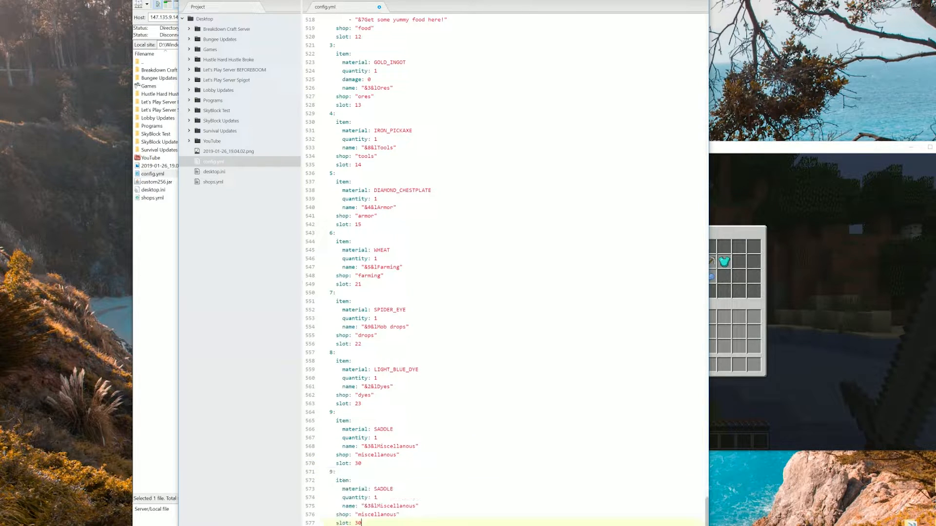
Number the duplicated shop menu entry 10 and set its material to DIRT
{"action": "scroll", "coordinate": [502, 268], "scroll_direction": "down", "scroll_amount": 2}
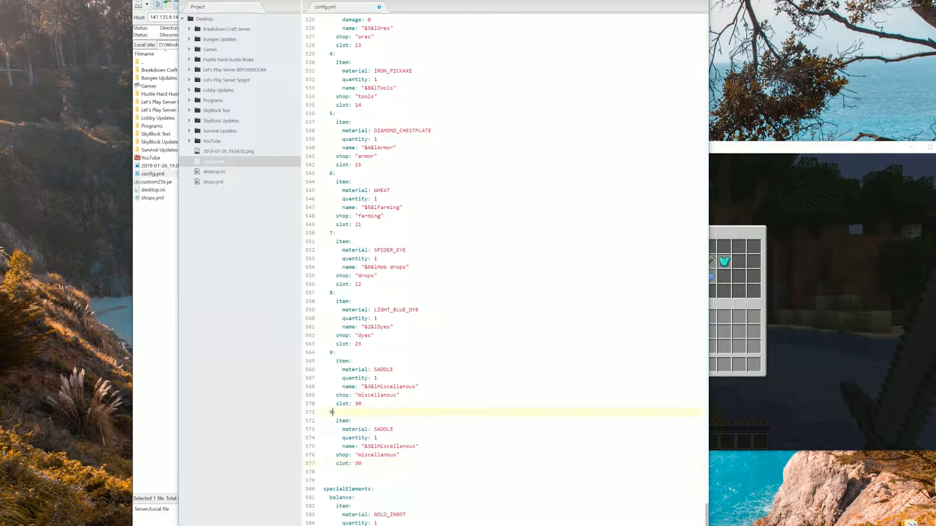
{"action": "key", "text": "shift+Left"}
{"action": "type", "text": "10"}
{"action": "left_click_drag", "start_coordinate": [374, 430], "coordinate": [393, 430]}
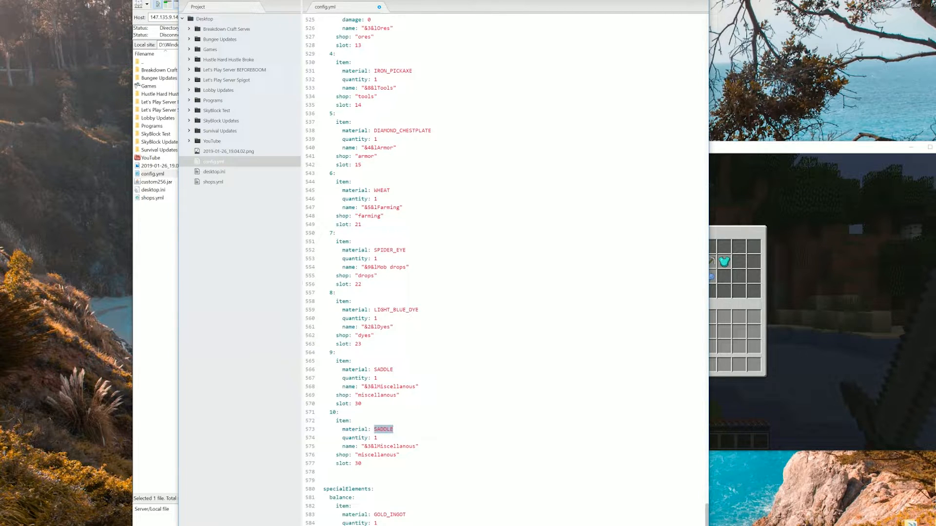
{"action": "type", "text": "DIRT"}
Switch to the brc plugins wiki in the browser, open the Materials list and browse the valid material names
{"action": "left_click", "coordinate": [362, 404]}
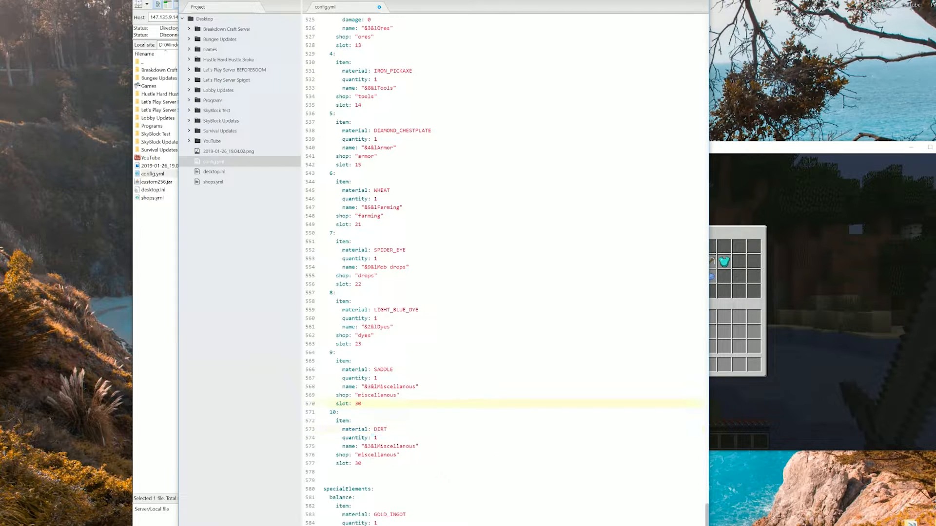
{"action": "key", "text": "ctrl+shift+Left"}
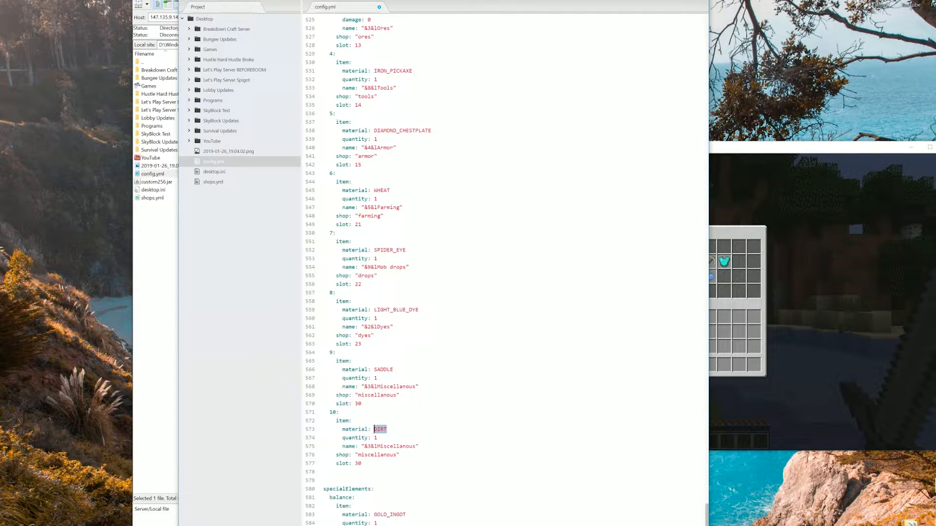
{"action": "left_click", "coordinate": [20, 1]}
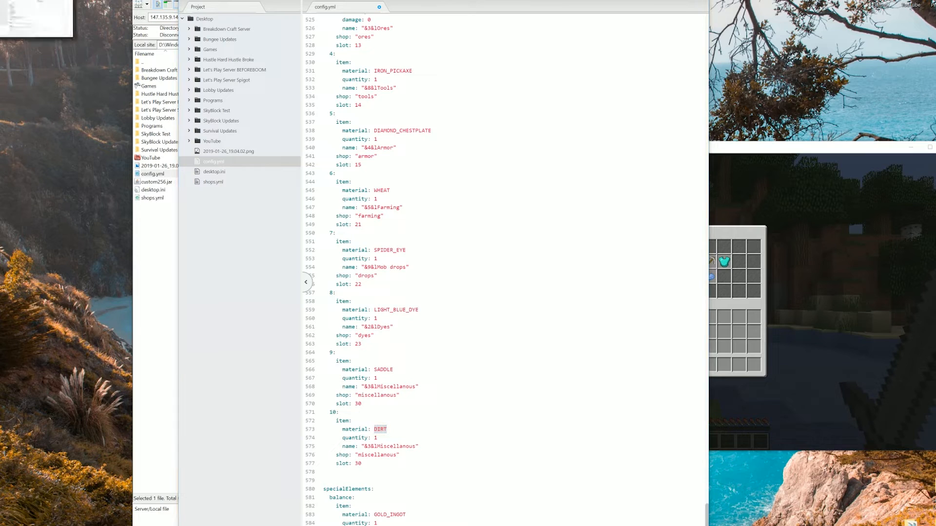
{"action": "left_click", "coordinate": [15, 5]}
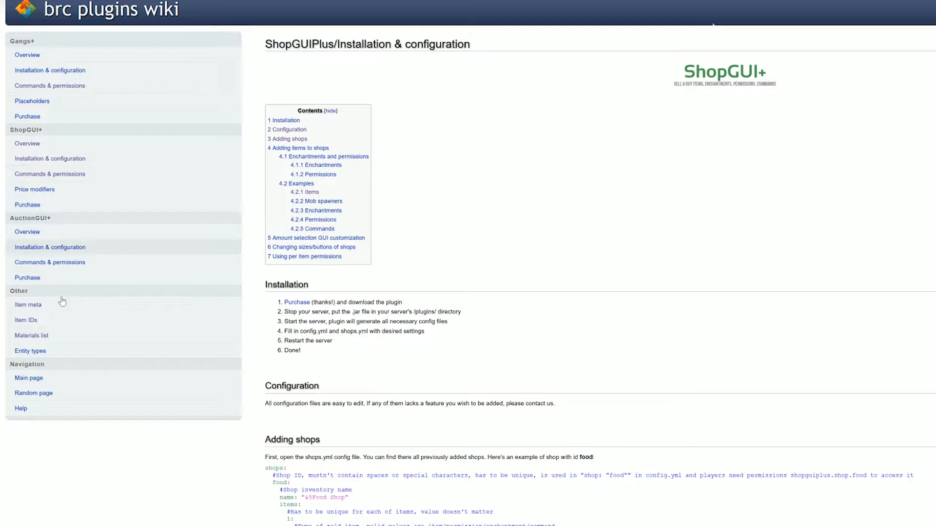
{"action": "left_click", "coordinate": [35, 336]}
{"action": "scroll", "coordinate": [428, 151], "scroll_direction": "down", "scroll_amount": 12}
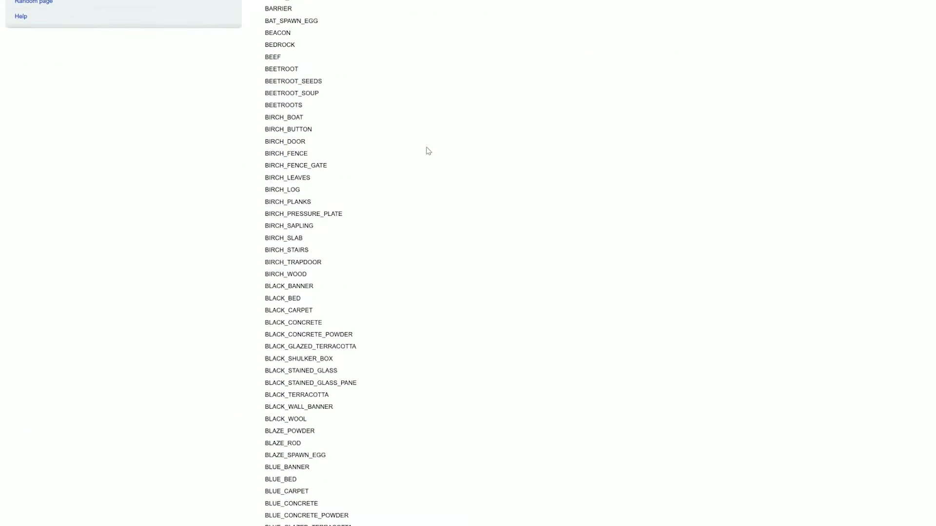
{"action": "scroll", "coordinate": [428, 150], "scroll_direction": "down", "scroll_amount": 18}
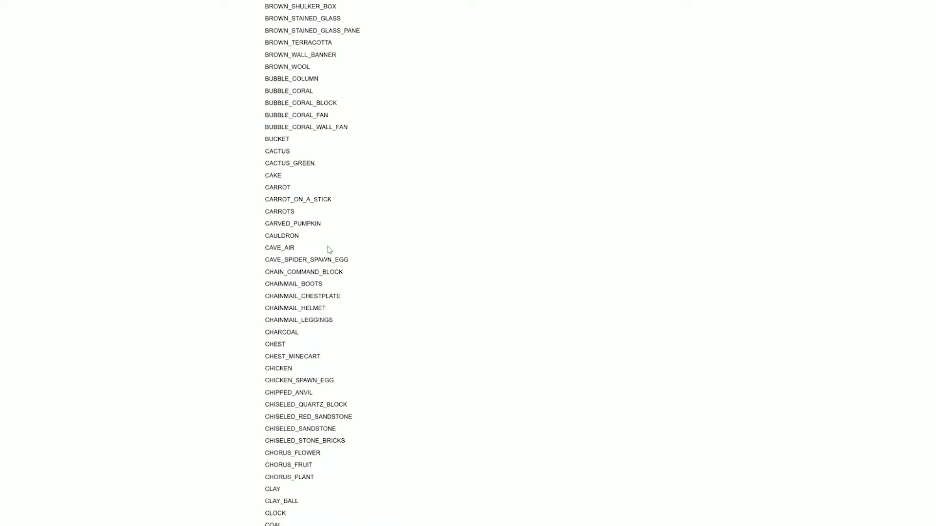
Find DIORITE in the Materials list, copy it, and paste it as the material of shop menu entry 10 in config.yml
{"action": "scroll", "coordinate": [326, 255], "scroll_direction": "down", "scroll_amount": 18}
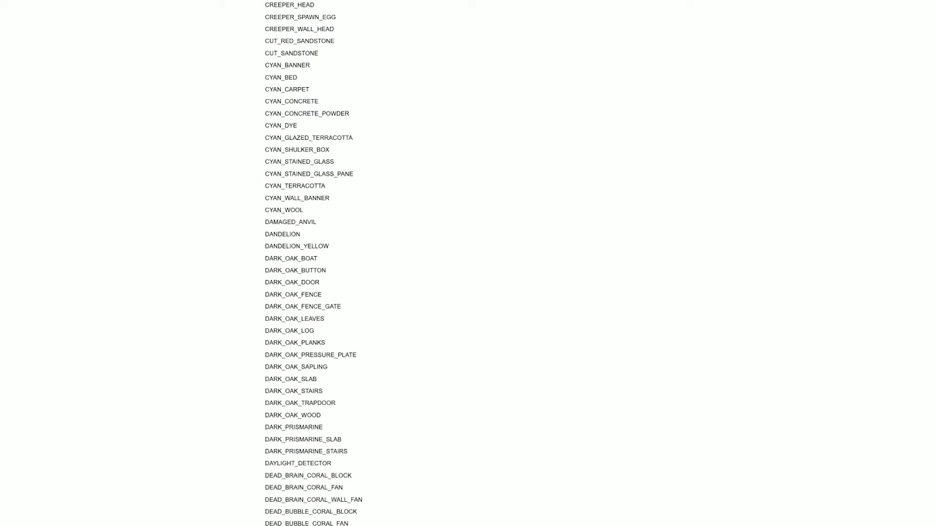
{"action": "scroll", "coordinate": [288, 231], "scroll_direction": "down", "scroll_amount": 8}
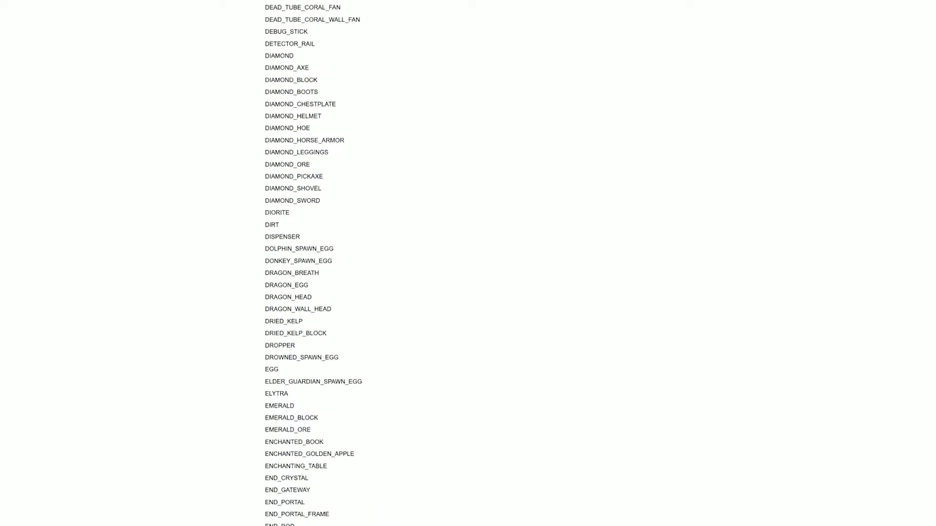
{"action": "mouse_move", "coordinate": [289, 212]}
{"action": "left_mouse_down"}
{"action": "mouse_move", "coordinate": [265, 217]}
{"action": "mouse_move", "coordinate": [290, 213]}
{"action": "left_mouse_up"}
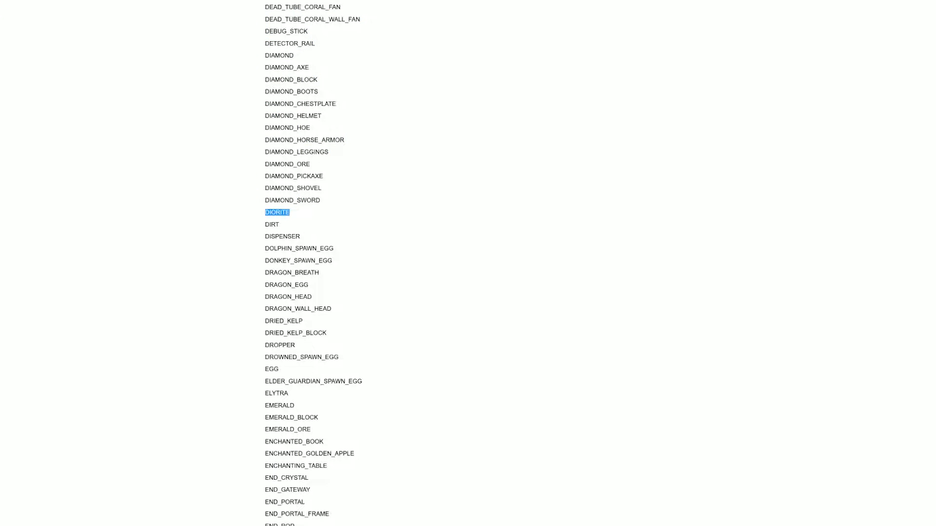
{"action": "key", "text": "ctrl+c"}
{"action": "key", "text": "alt+Tab"}
{"action": "key", "text": "ctrl+v"}
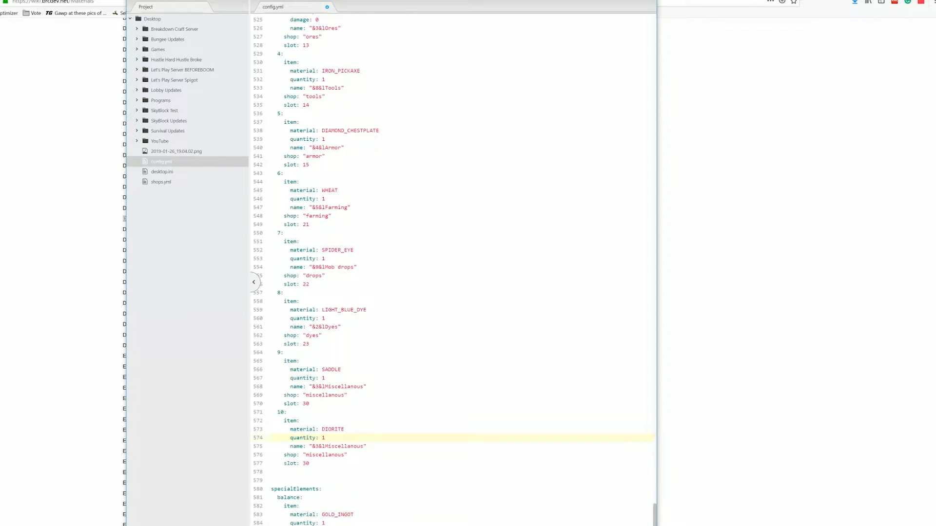
Rename shop menu entry 10 to "&b&lOur Shop" in config.yml
{"action": "key", "text": "alt+Tab"}
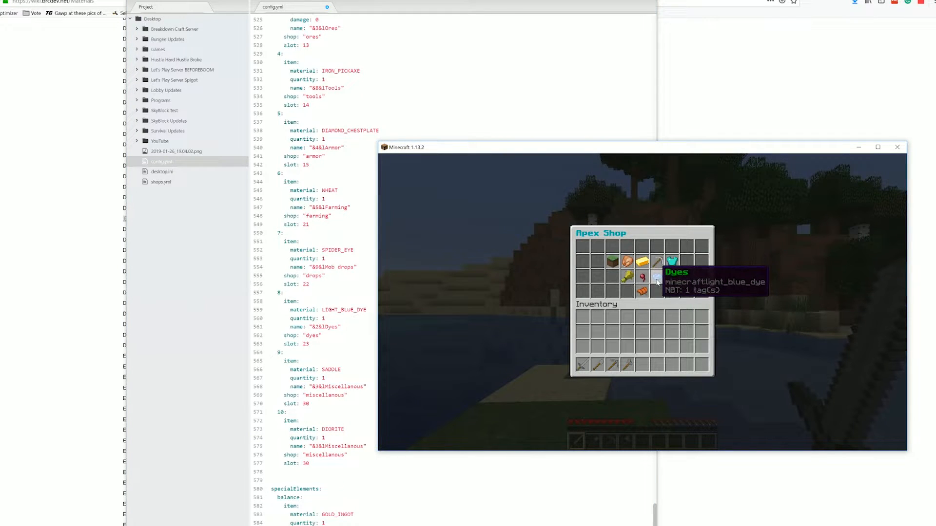
{"action": "left_click", "coordinate": [344, 447]}
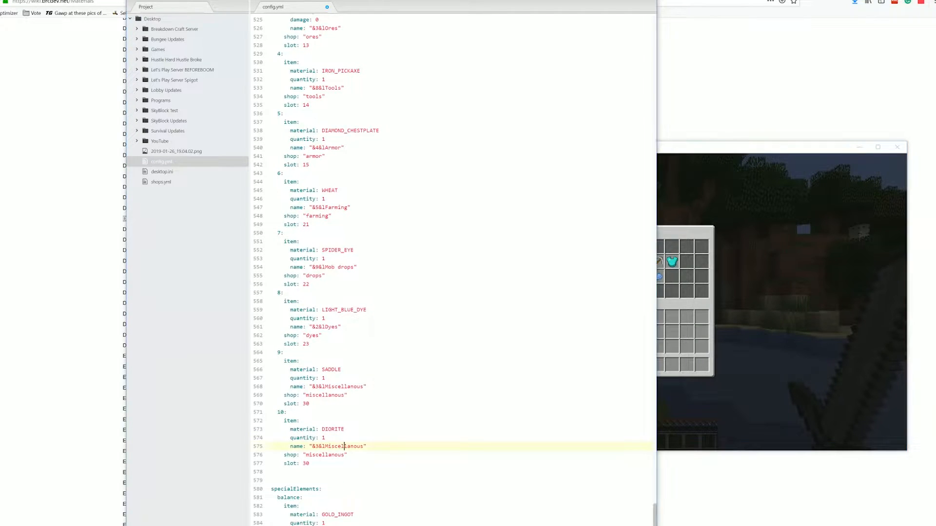
{"action": "left_click_drag", "start_coordinate": [325, 446], "coordinate": [363, 447]}
{"action": "type", "text": "O"}
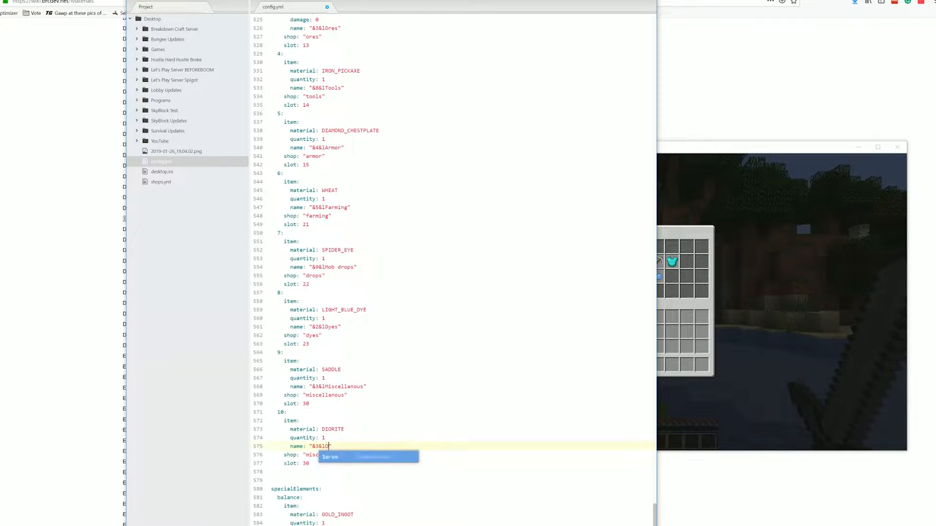
{"action": "type", "text": "ur Shop"}
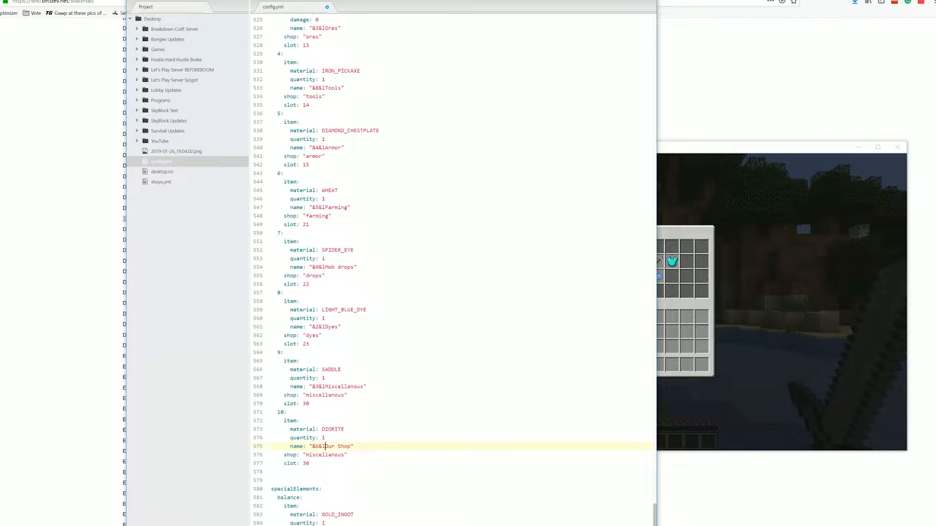
Set the shop value of menu entry 10 to "ourshop"
{"action": "key", "text": "shift+Right"}
{"action": "key", "text": "shift+Right"}
{"action": "key", "text": "shift+Right"}
{"action": "key", "text": "shift+Right"}
{"action": "key", "text": "shift+Right"}
{"action": "key", "text": "shift+Right"}
{"action": "key", "text": "shift+Right"}
{"action": "key", "text": "shift+Right"}
{"action": "key", "text": "shift+Right"}
{"action": "key", "text": "shift+Right"}
{"action": "key", "text": "shift+Right"}
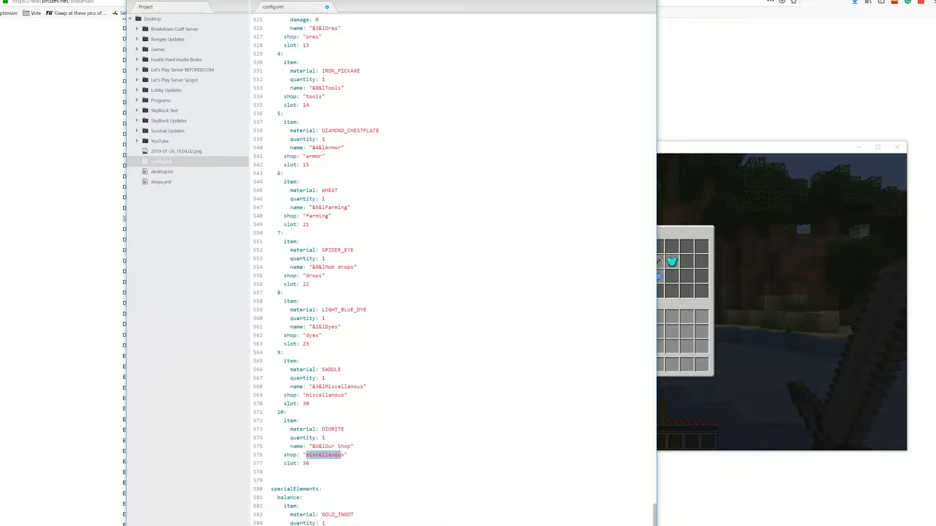
{"action": "key", "text": "shift+Right"}
{"action": "type", "text": "ourshop"}
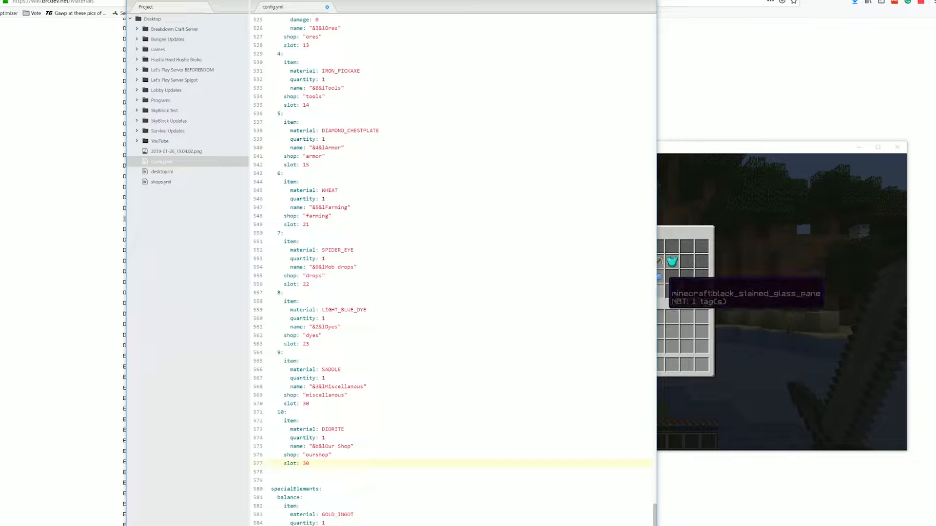
Check the item positions in the Apex Shop menu in Minecraft and set entry 10's slot to 32 in config.yml
{"action": "left_click", "coordinate": [726, 347]}
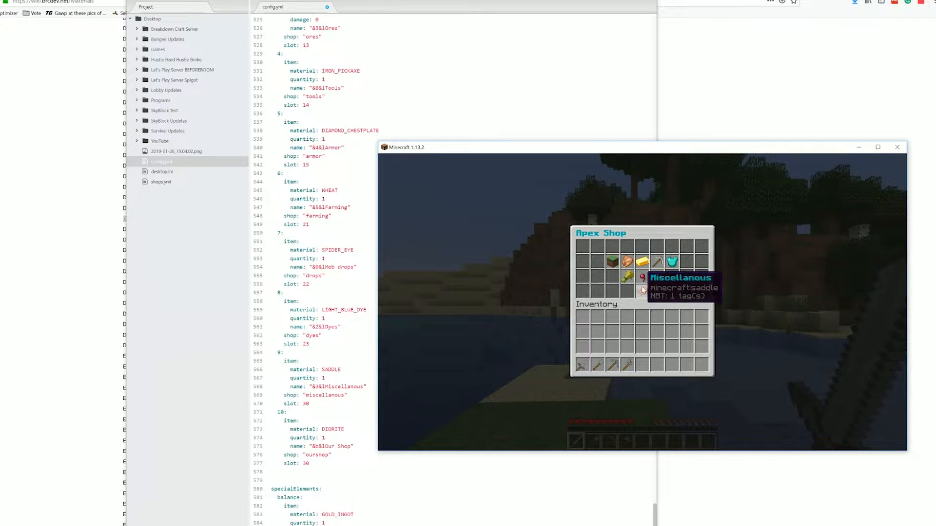
{"action": "left_click", "coordinate": [310, 464]}
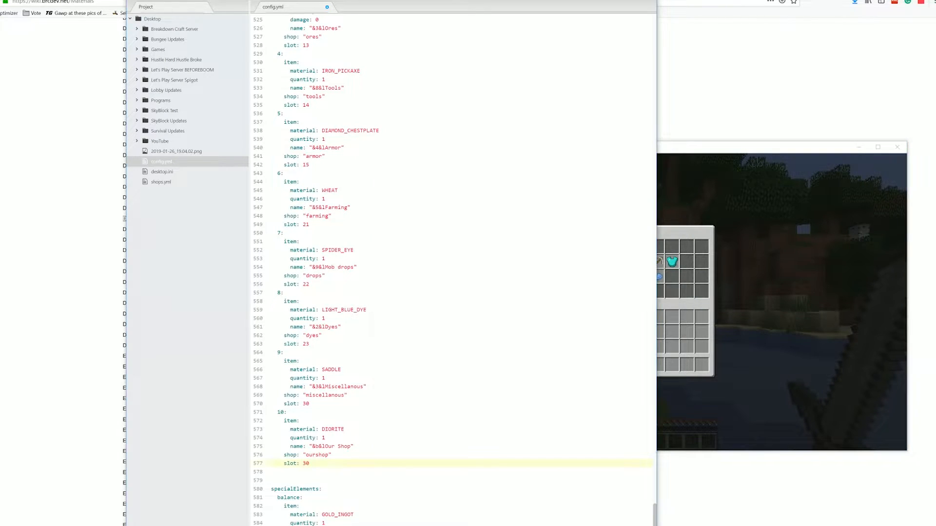
{"action": "key", "text": "BackSpace"}
{"action": "type", "text": "2"}
Switch to the FTP client and upload config.yml to /plugins/ShopGUIPlus, overwriting the server copy
{"action": "key", "text": "alt+Tab"}
{"action": "left_click_drag", "start_coordinate": [122, 175], "coordinate": [439, 233]}
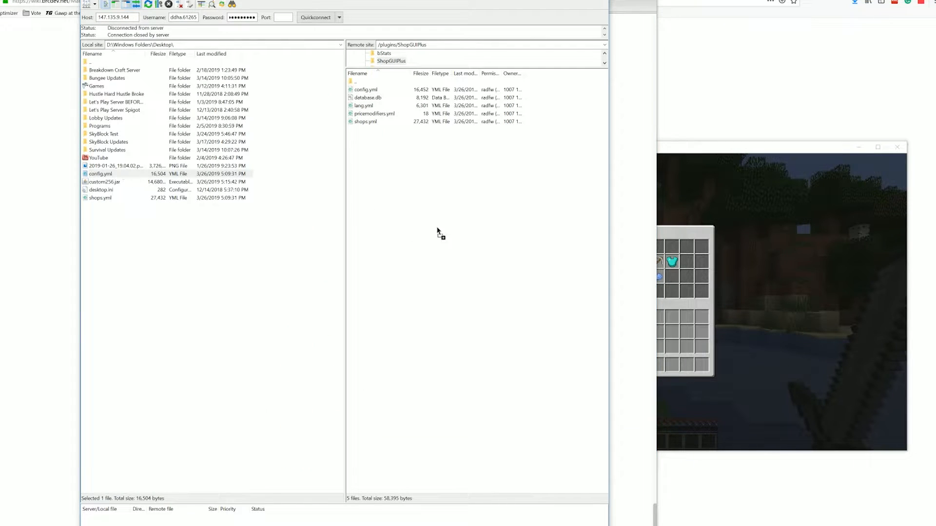
{"action": "left_click", "coordinate": [390, 325]}
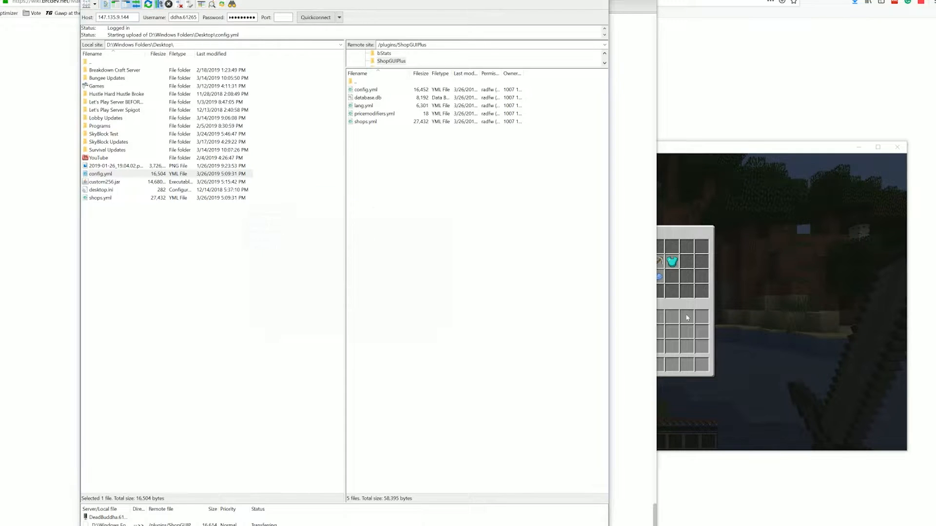
Switch to Minecraft, reload the plugin configuration with /shop reload and open the shop menu with /shop
{"action": "key", "text": "alt+Tab"}
{"action": "key", "text": "e"}
{"action": "key", "text": "t"}
{"action": "key", "text": "Up"}
{"action": "key", "text": "Up"}
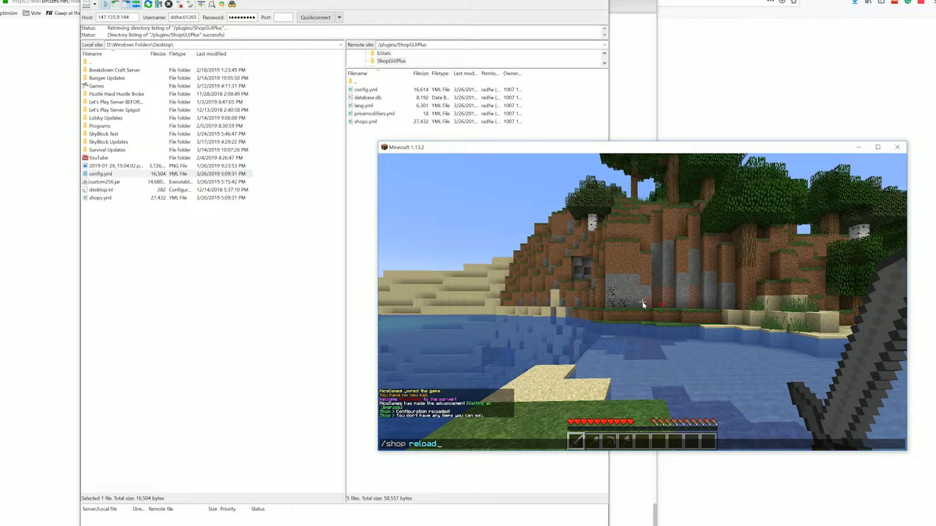
{"action": "key", "text": "Return"}
{"action": "type", "text": "t/shop"}
{"action": "key", "text": "Return"}
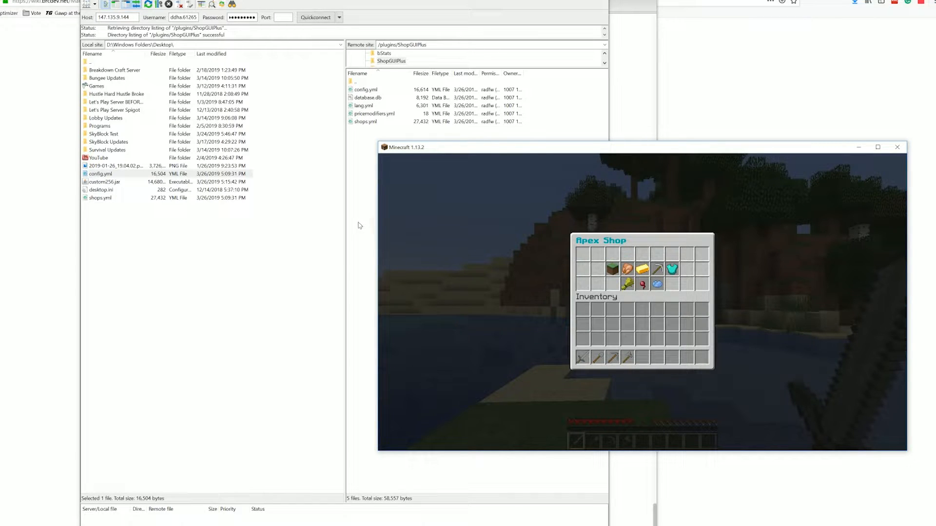
Return to config.yml in the text editor and set shopMenuSize to 45
{"action": "left_click", "coordinate": [633, 122]}
{"action": "scroll", "coordinate": [453, 268], "scroll_direction": "up", "scroll_amount": 20}
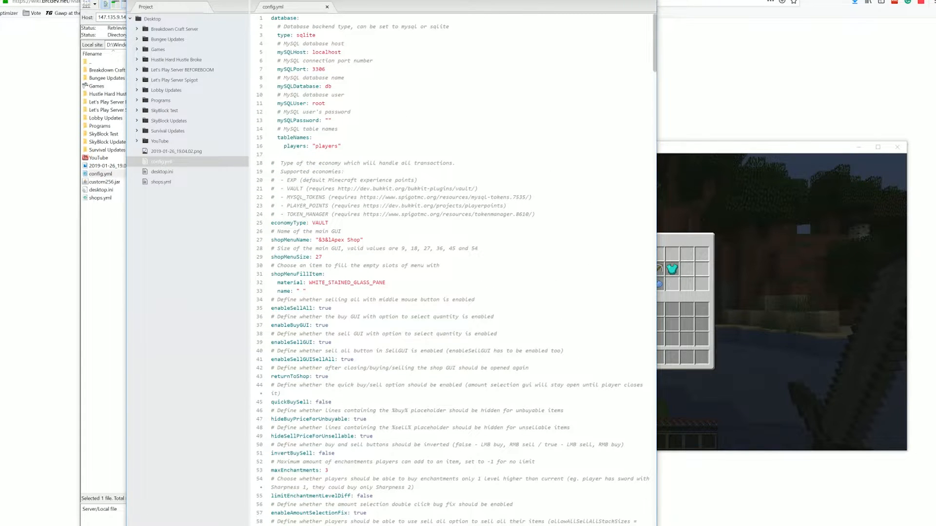
{"action": "double_click", "coordinate": [319, 257]}
{"action": "type", "text": "45"}
Upload the config.yml with the enlarged menu size to the server's ShopGUIPlus folder, replacing the existing file
{"action": "left_click", "coordinate": [89, 234]}
{"action": "left_click_drag", "start_coordinate": [100, 174], "coordinate": [424, 229]}
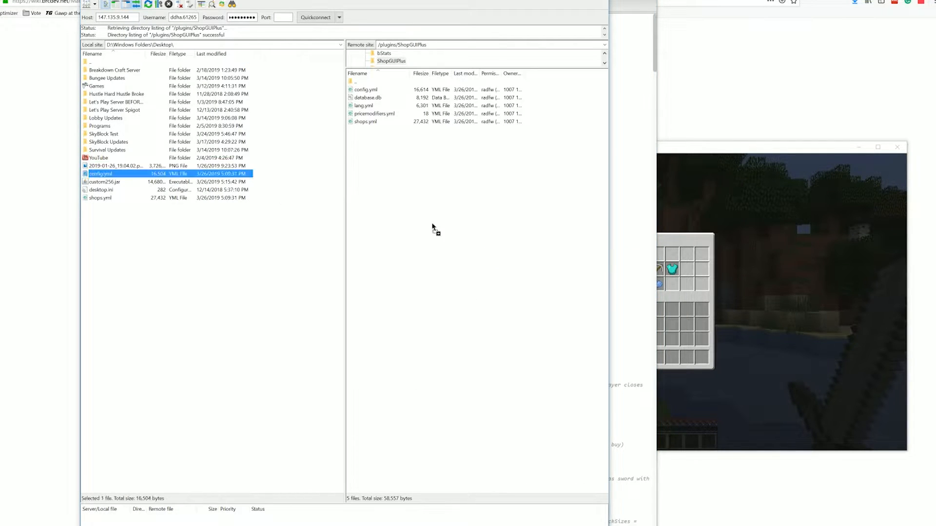
{"action": "left_click", "coordinate": [390, 325]}
Run /shop reload in Minecraft and reopen the Apex Shop menu to check the new layout
{"action": "left_click", "coordinate": [779, 305]}
{"action": "key", "text": "Escape"}
{"action": "type", "text": "/shop reload"}
{"action": "key", "text": "Return"}
{"action": "key", "text": "t"}
{"action": "key", "text": "Up"}
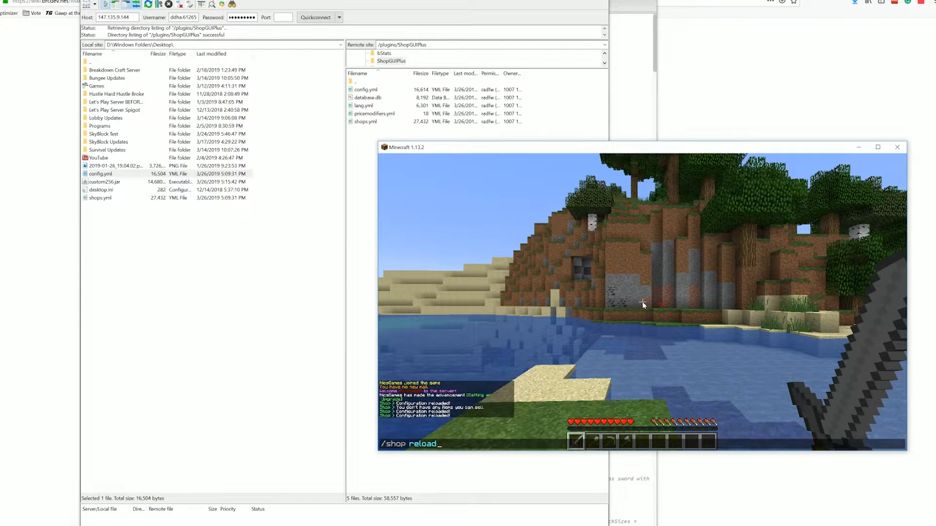
{"action": "key", "text": "BackSpace"}
{"action": "key", "text": "BackSpace"}
{"action": "key", "text": "BackSpace"}
{"action": "key", "text": "BackSpace"}
{"action": "key", "text": "BackSpace"}
{"action": "key", "text": "BackSpace"}
{"action": "key", "text": "BackSpace"}
{"action": "key", "text": "Return"}
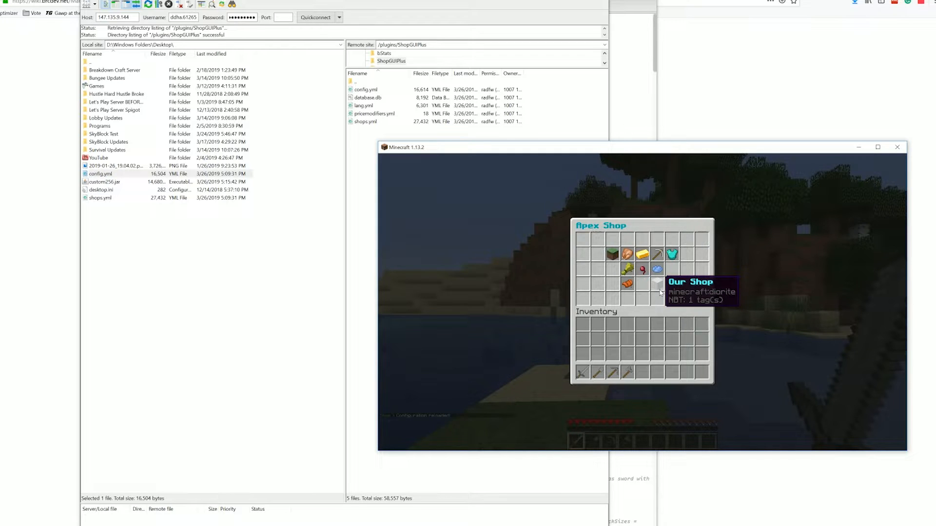
Test the Our Shop diorite item in the Apex Shop menu and check the chat response
{"action": "left_click", "coordinate": [661, 292]}
{"action": "key", "text": "Escape"}
{"action": "key", "text": "t"}
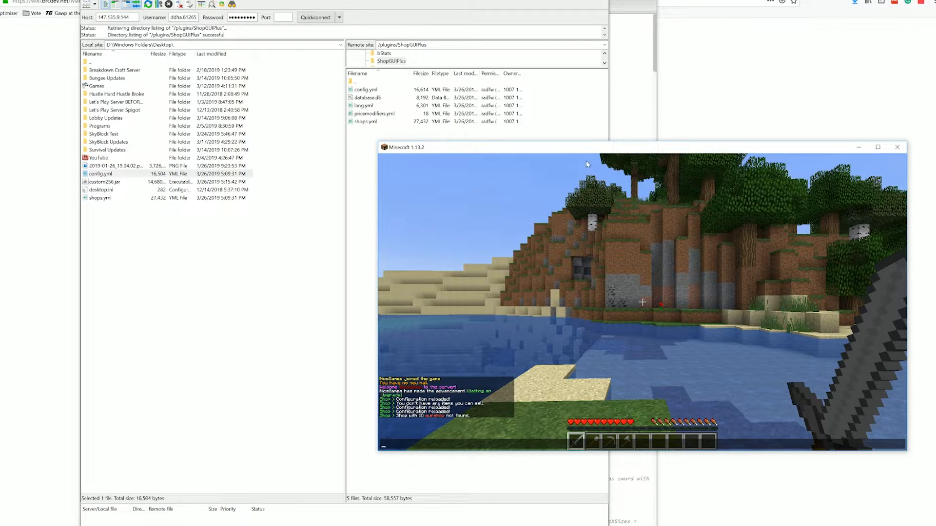
Open shops.yml in the text editor and bring up the Blocks shop in Minecraft for comparison
{"action": "left_click", "coordinate": [361, 525]}
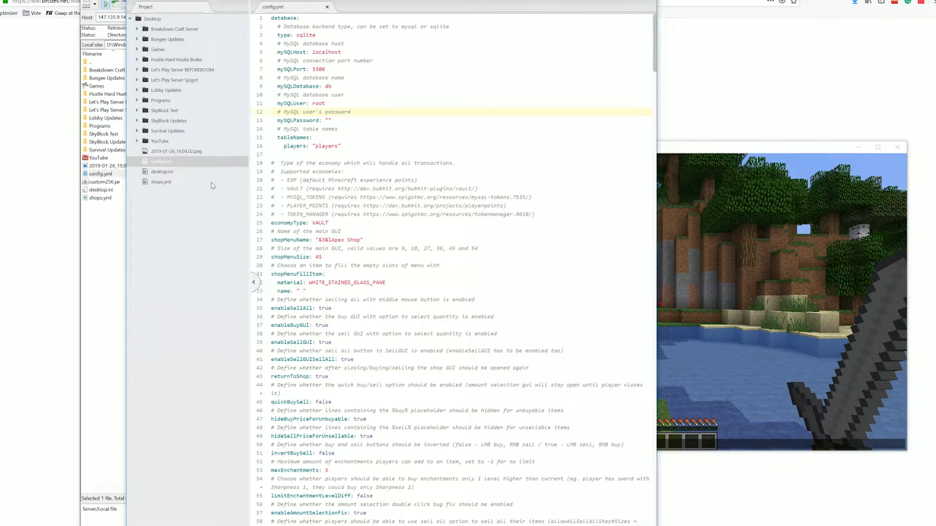
{"action": "left_click", "coordinate": [188, 183]}
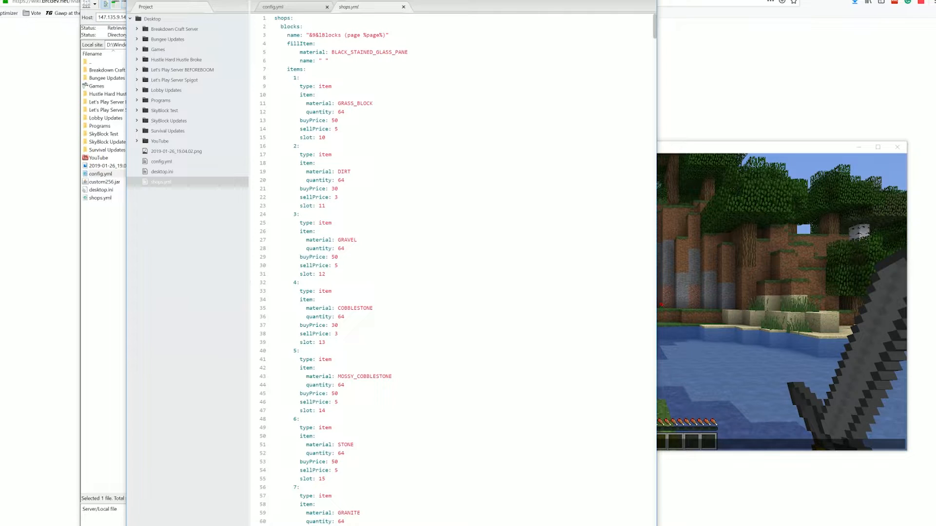
{"action": "left_click", "coordinate": [731, 212]}
{"action": "key", "text": "Up"}
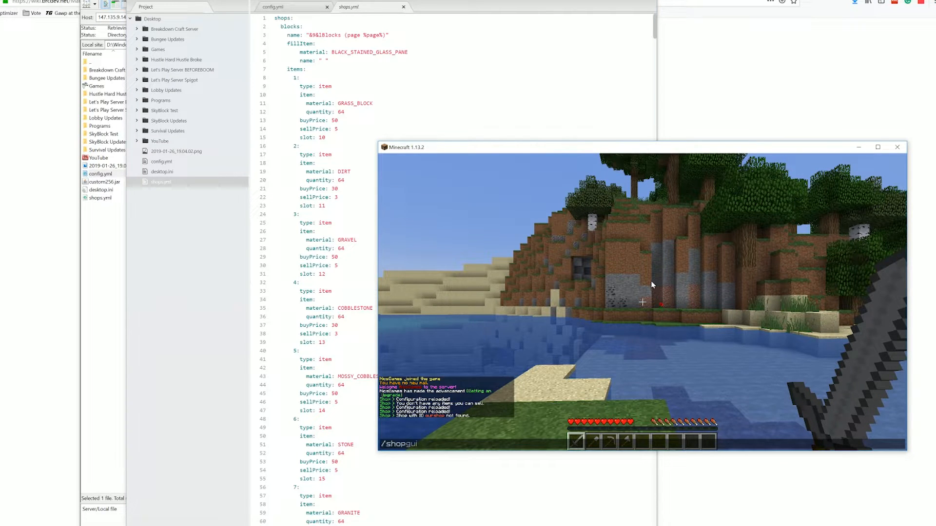
{"action": "key", "text": "Return"}
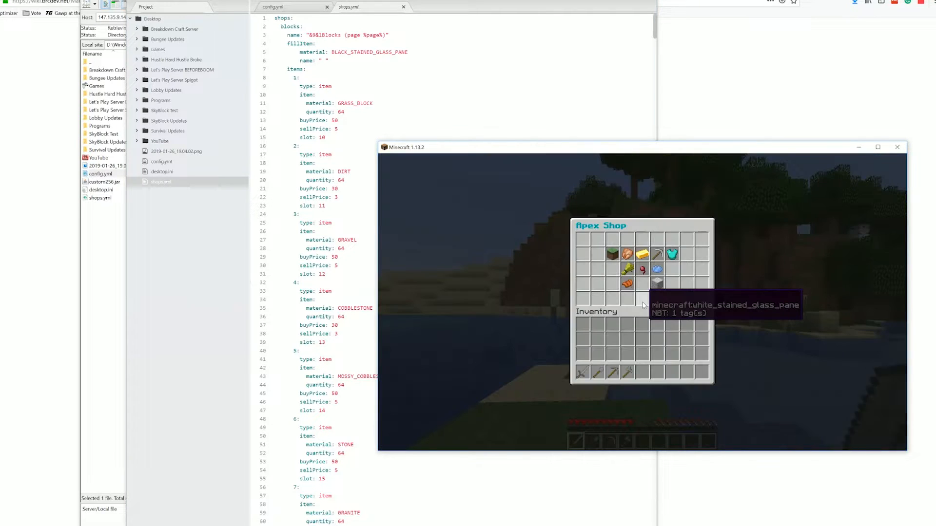
{"action": "left_click", "coordinate": [612, 254]}
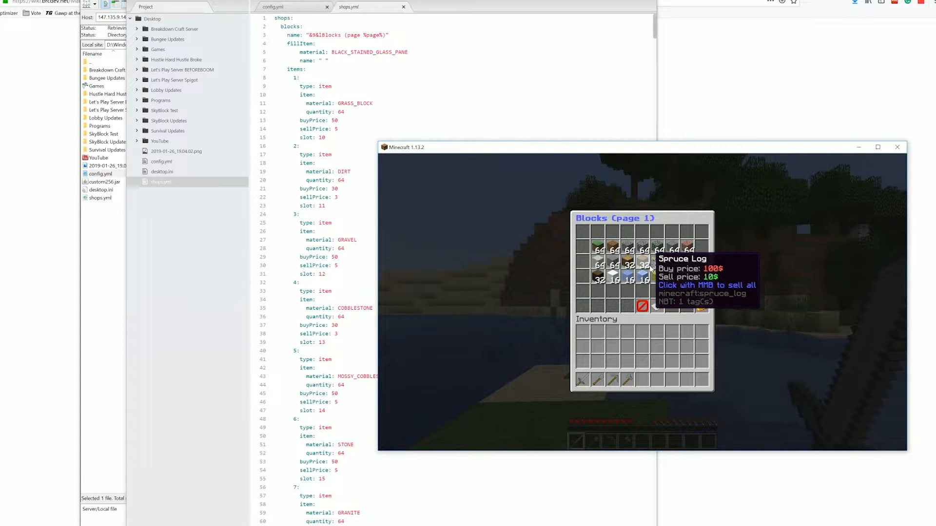
Compare the blocks item entries in shops.yml with pages 1 and 2 of the in-game Blocks shop
{"action": "scroll", "coordinate": [317, 268], "scroll_direction": "down", "scroll_amount": 20}
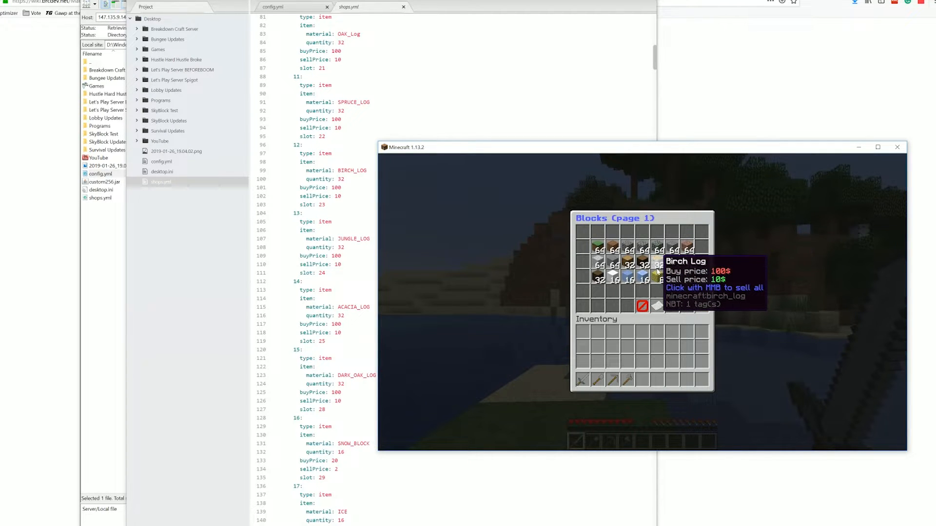
{"action": "left_click", "coordinate": [657, 306]}
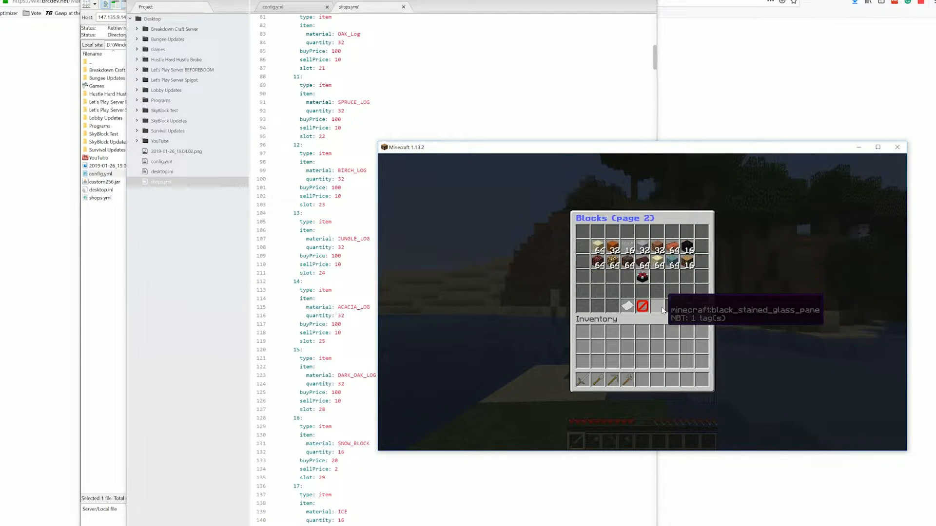
{"action": "scroll", "coordinate": [316, 268], "scroll_direction": "down", "scroll_amount": 17}
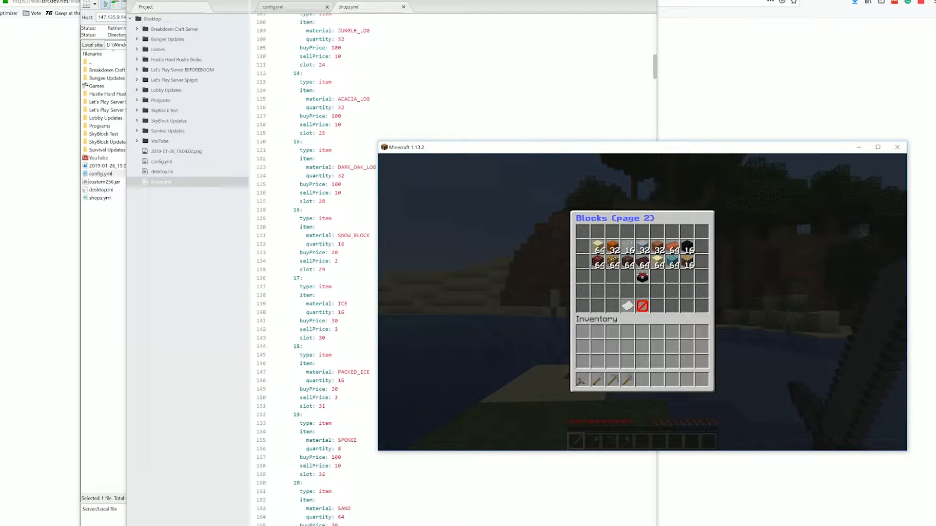
{"action": "scroll", "coordinate": [317, 268], "scroll_direction": "down", "scroll_amount": 20}
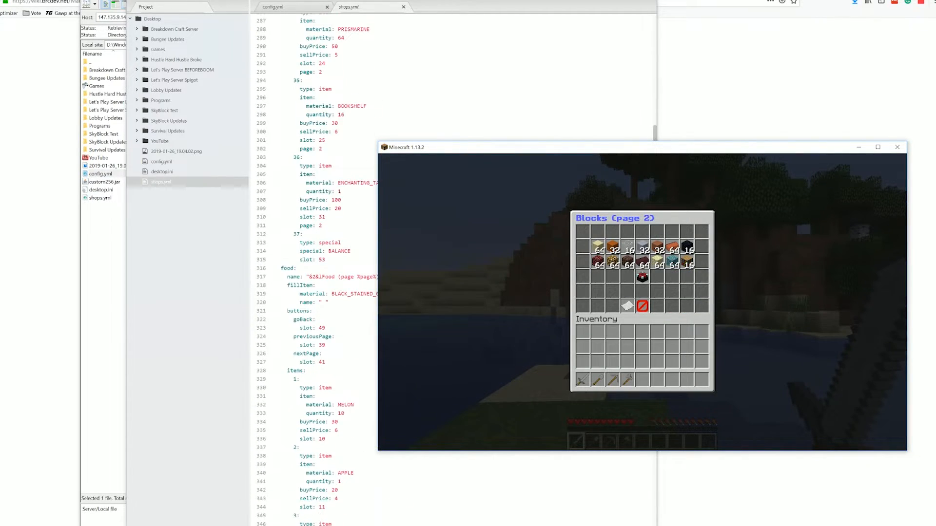
Look through the food and remaining shop sections of shops.yml, down to the start of the miscellanous shop
{"action": "scroll", "coordinate": [317, 268], "scroll_direction": "up", "scroll_amount": 2}
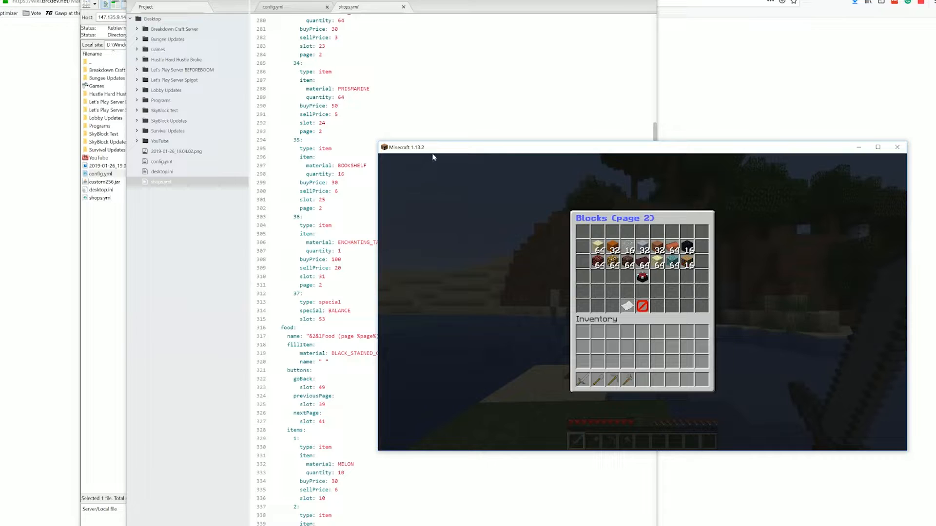
{"action": "left_click_drag", "start_coordinate": [433, 157], "coordinate": [460, 158]}
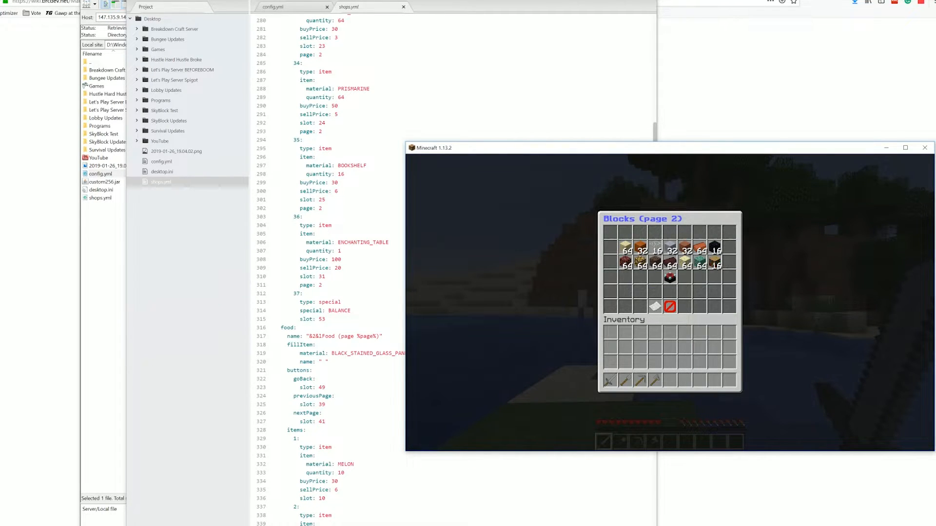
{"action": "scroll", "coordinate": [331, 268], "scroll_direction": "down", "scroll_amount": 6}
{"action": "scroll", "coordinate": [331, 268], "scroll_direction": "down", "scroll_amount": 4}
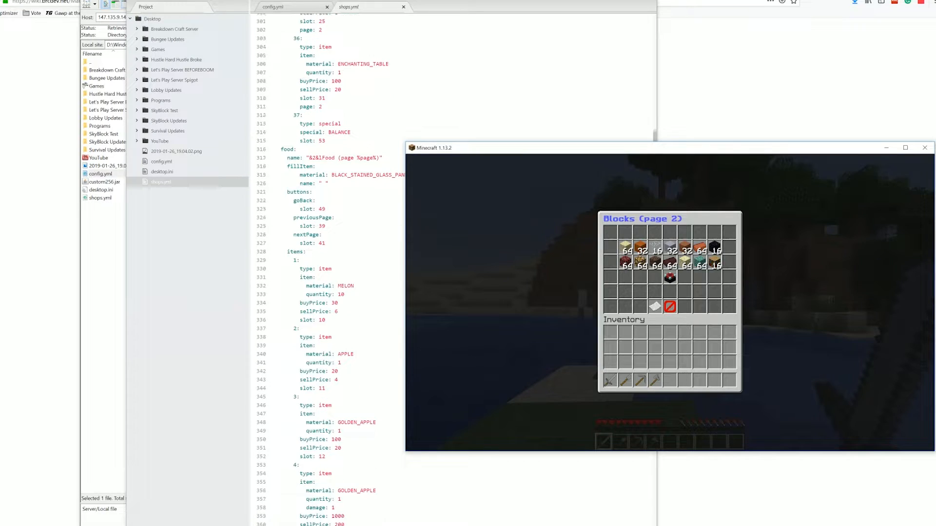
{"action": "scroll", "coordinate": [331, 269], "scroll_direction": "down", "scroll_amount": 6}
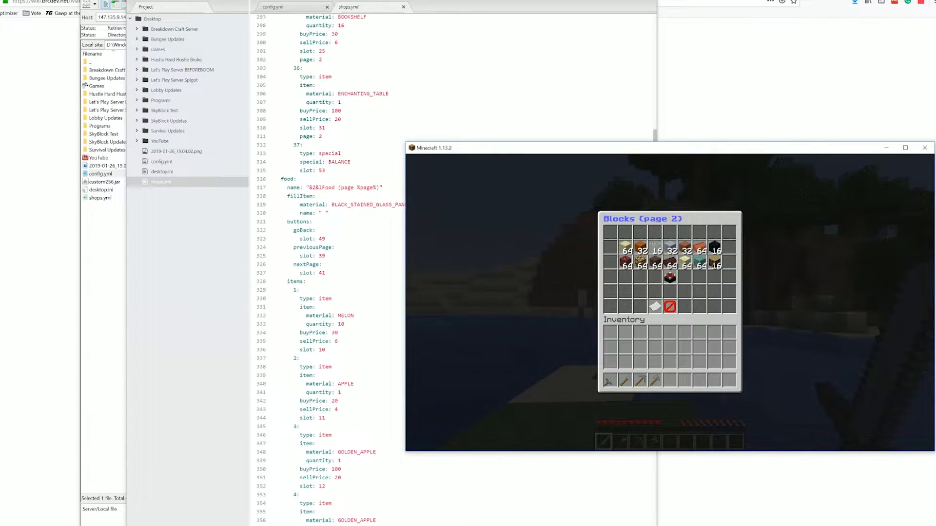
{"action": "scroll", "coordinate": [331, 268], "scroll_direction": "down", "scroll_amount": 20}
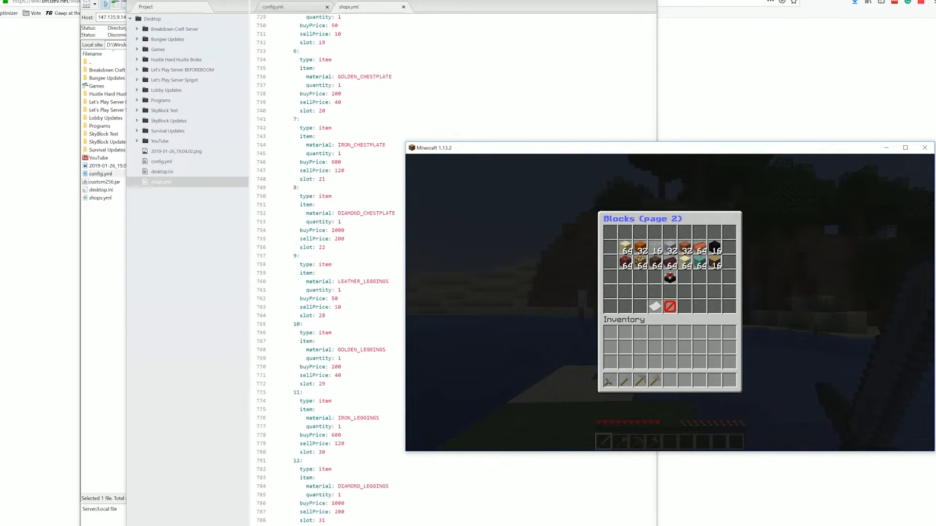
{"action": "scroll", "coordinate": [331, 268], "scroll_direction": "up", "scroll_amount": 20}
{"action": "scroll", "coordinate": [332, 268], "scroll_direction": "down", "scroll_amount": 4}
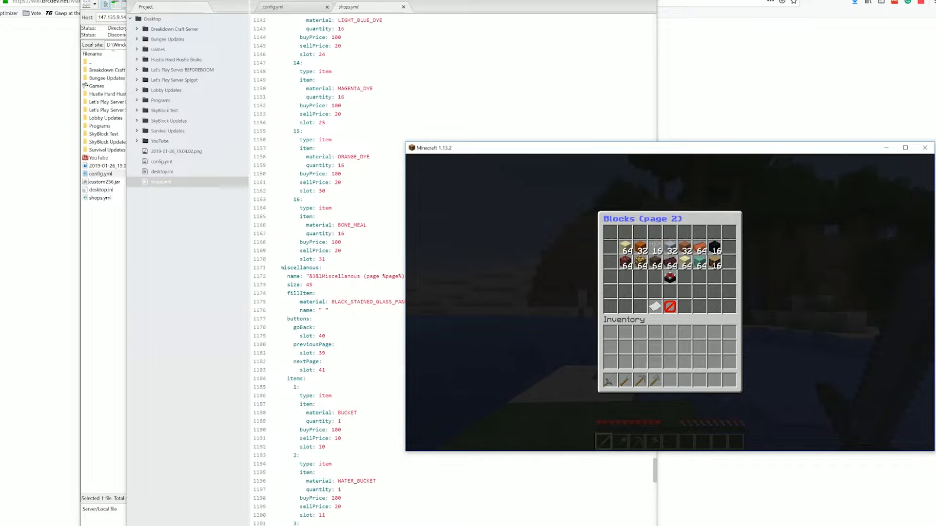
Copy the miscellanous shop section, from its header through the BUCKET item, and paste it at the end of shops.yml
{"action": "left_click", "coordinate": [337, 260]}
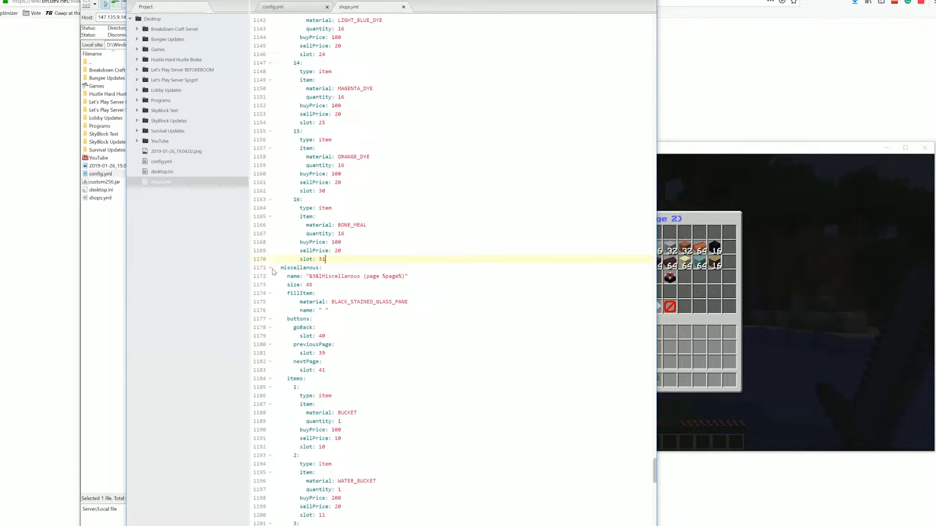
{"action": "left_click_drag", "start_coordinate": [274, 268], "coordinate": [312, 268]}
{"action": "left_click", "coordinate": [313, 267]}
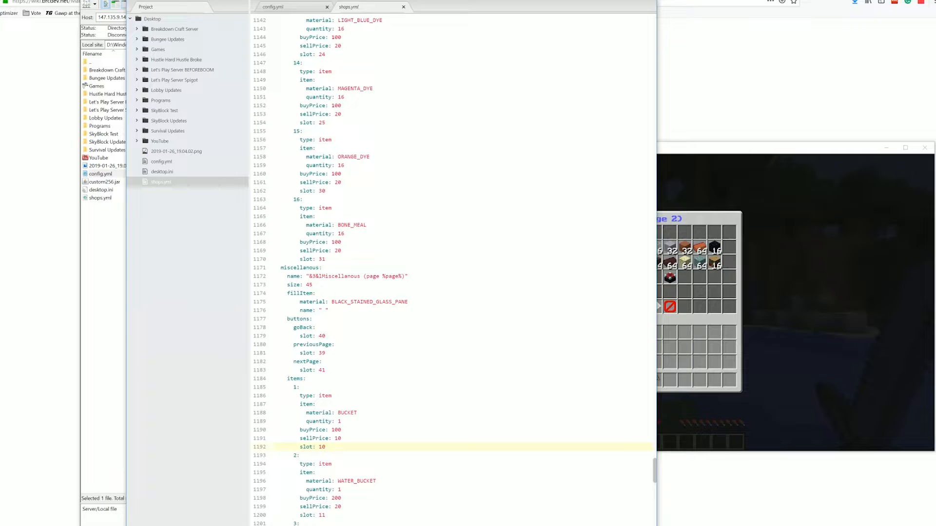
{"action": "left_click_drag", "start_coordinate": [325, 447], "coordinate": [275, 268]}
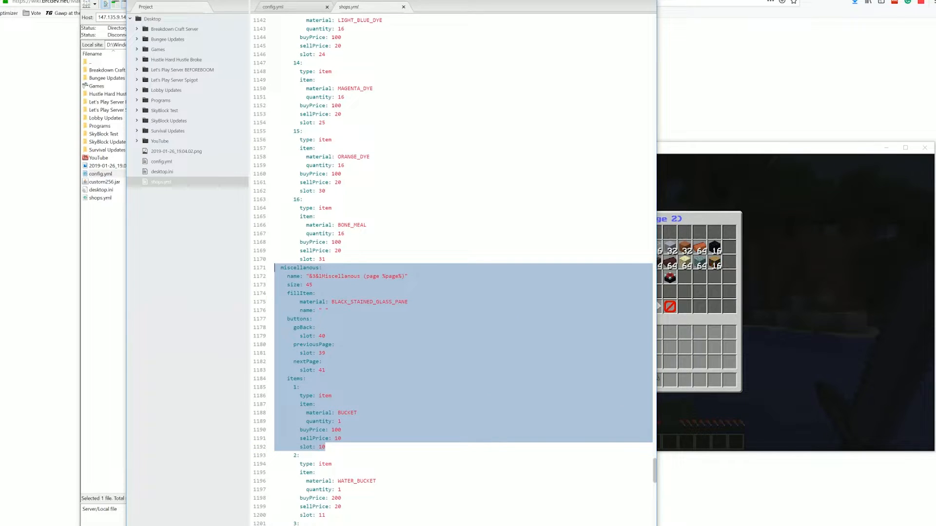
{"action": "left_click", "coordinate": [274, 267]}
{"action": "scroll", "coordinate": [274, 268], "scroll_direction": "down", "scroll_amount": 20}
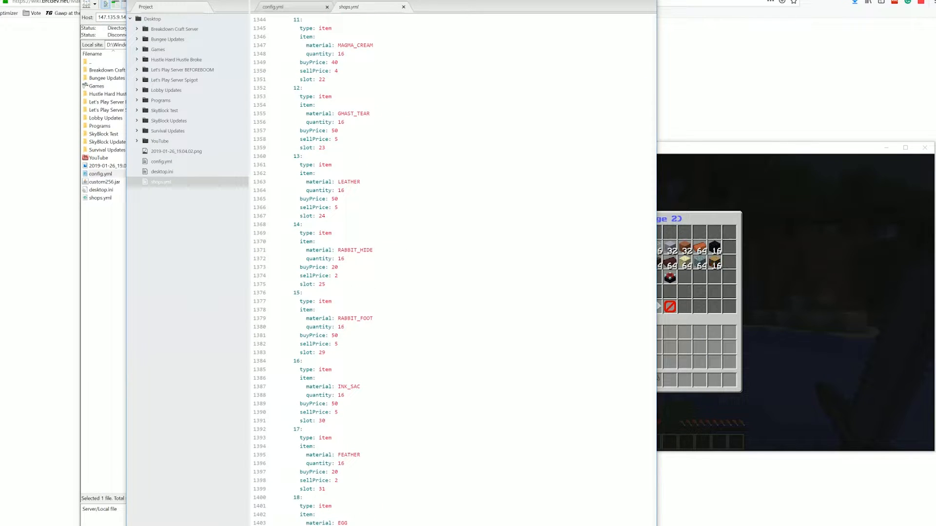
{"action": "scroll", "coordinate": [334, 271], "scroll_direction": "down", "scroll_amount": 1}
{"action": "scroll", "coordinate": [331, 270], "scroll_direction": "down", "scroll_amount": 1}
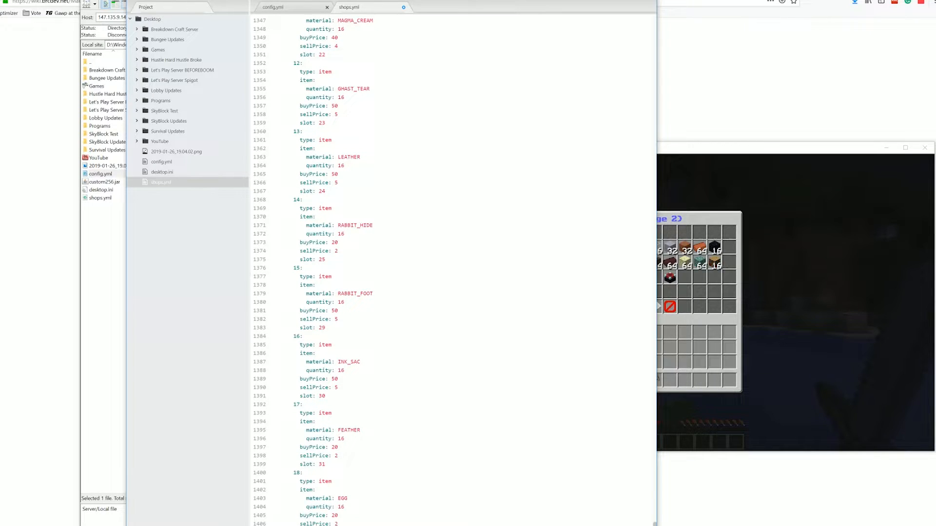
{"action": "scroll", "coordinate": [335, 271], "scroll_direction": "down", "scroll_amount": 7}
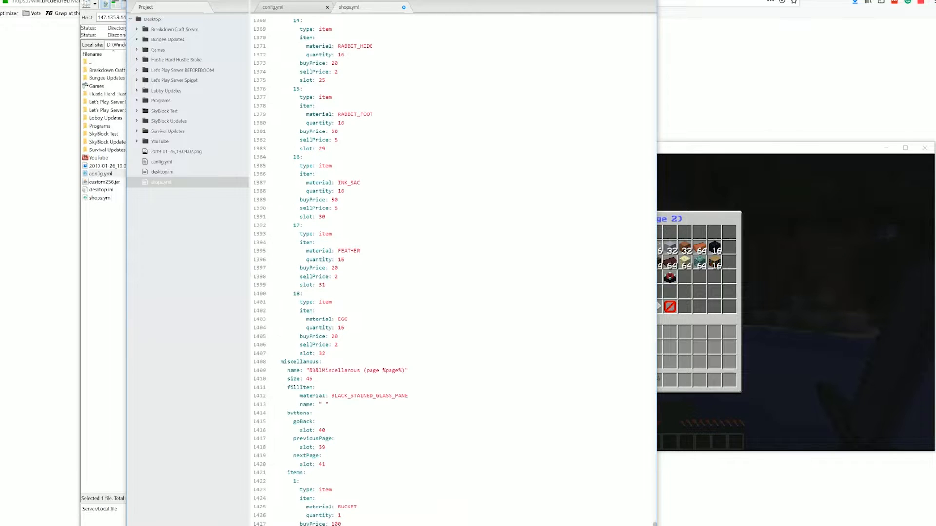
Go back to the main Apex Shop menu in Minecraft, and rename the pasted section's key in shops.yml to ourshop
{"action": "left_click_drag", "start_coordinate": [320, 361], "coordinate": [280, 362]}
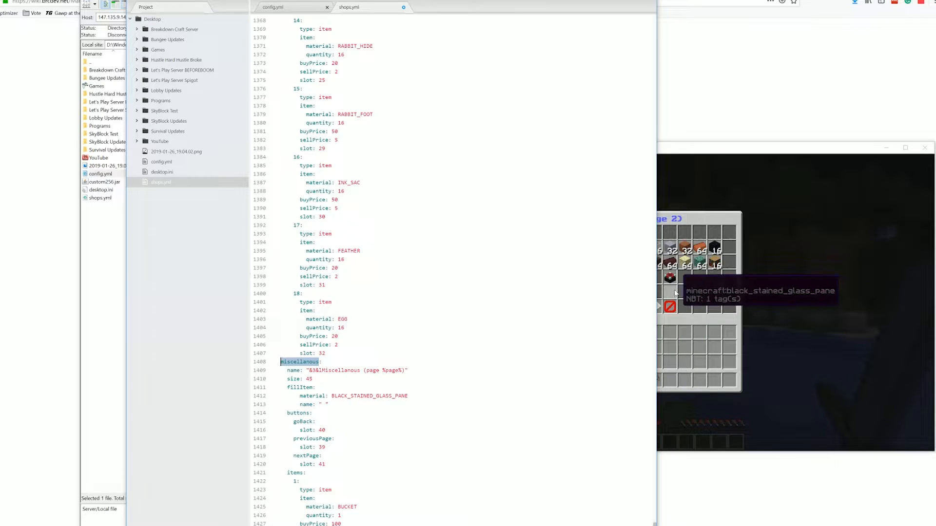
{"action": "left_click", "coordinate": [669, 306]}
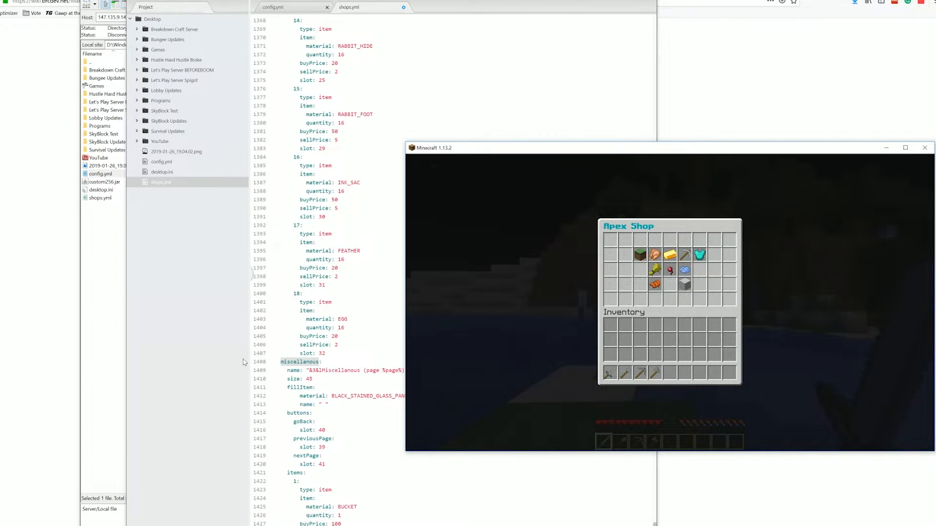
{"action": "left_click", "coordinate": [302, 362]}
{"action": "key", "text": "shift+Home"}
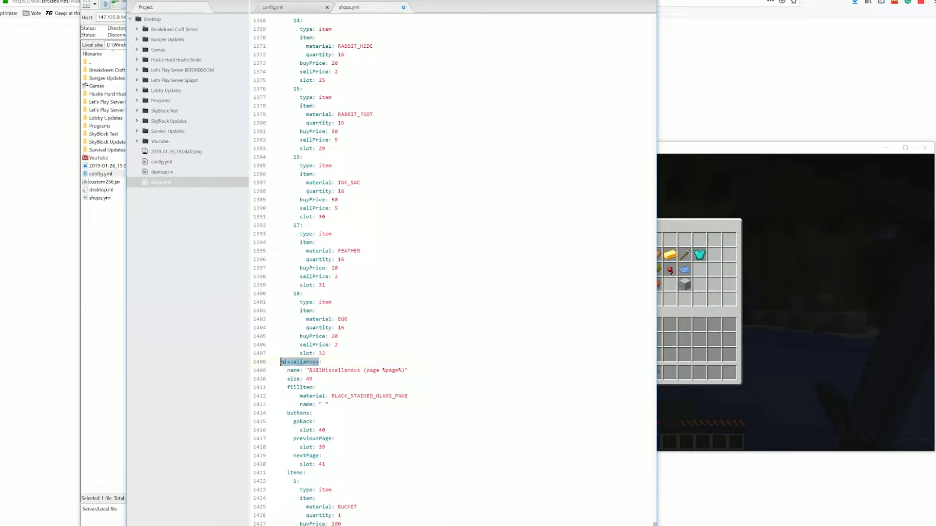
{"action": "type", "text": "ourshop:"}
Set the ourshop section's display name to "&b&lOur Shop (page %page%)"
{"action": "left_click_drag", "start_coordinate": [322, 370], "coordinate": [360, 371]}
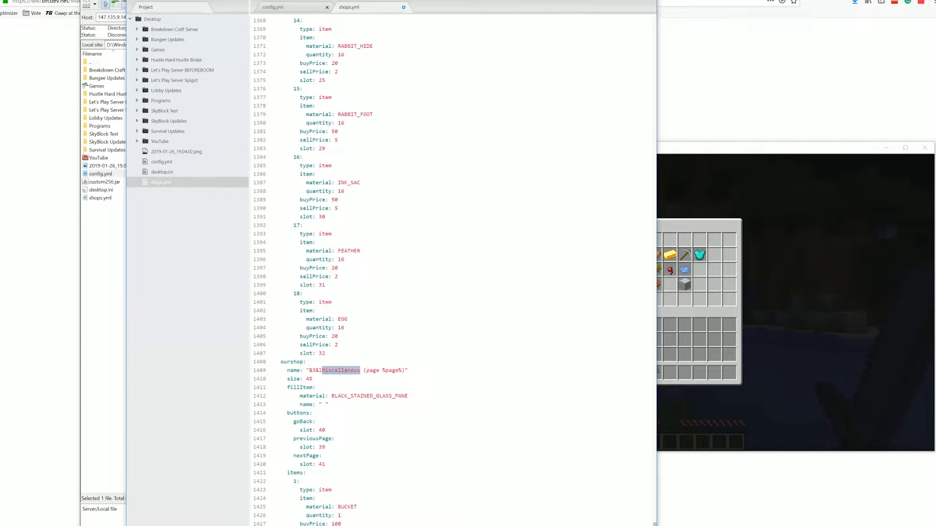
{"action": "type", "text": "OurShop"}
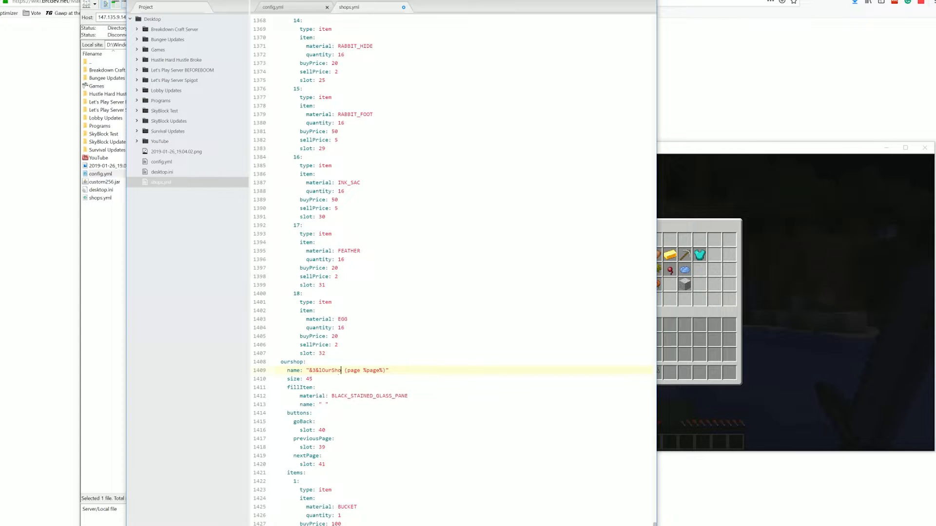
{"action": "left_click", "coordinate": [332, 371]}
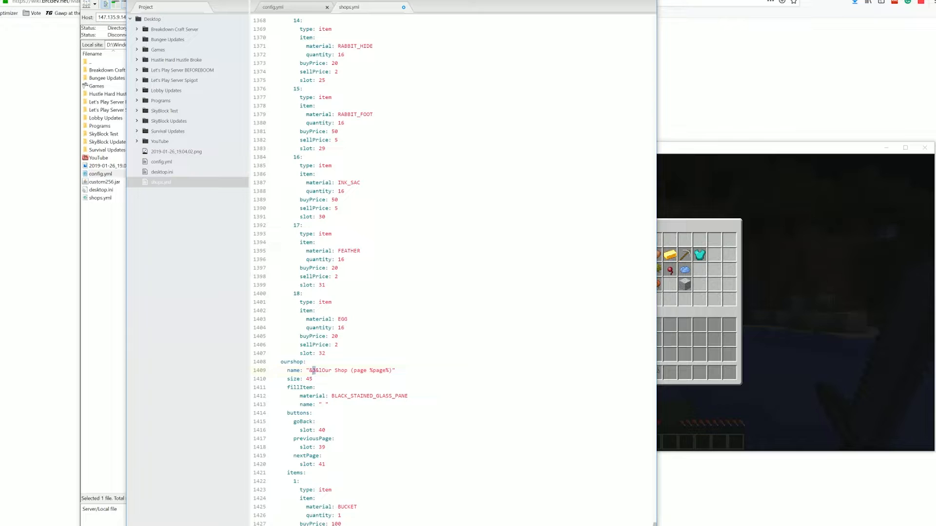
{"action": "double_click", "coordinate": [313, 371]}
{"action": "type", "text": "b"}
{"action": "key", "text": "Down"}
Close the shop menu in Minecraft, switch to creative mode with /gmc, and fly away from the water's edge
{"action": "left_click", "coordinate": [720, 367]}
{"action": "key", "text": "Escape"}
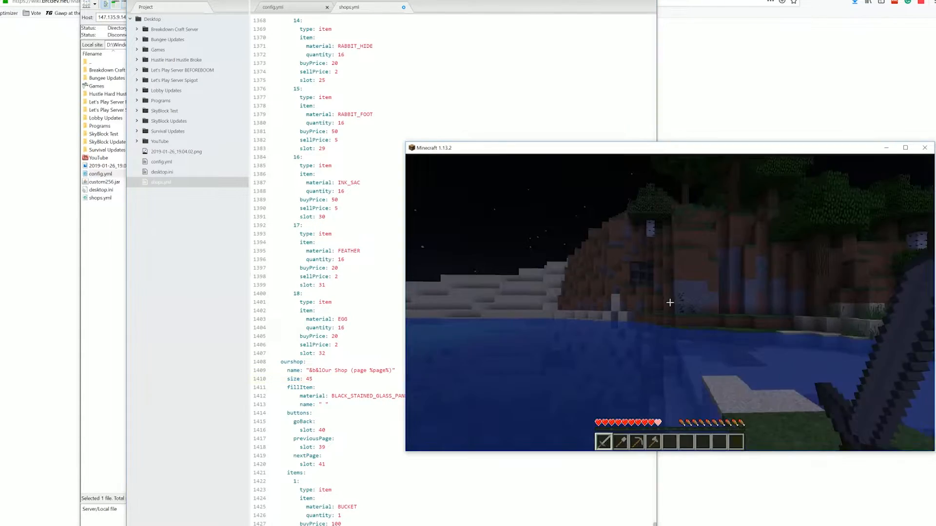
{"action": "key", "text": "slash"}
{"action": "type", "text": "gmc"}
{"action": "key", "text": "Return"}
{"action": "key", "text": "space"}
{"action": "key", "text": "space"}
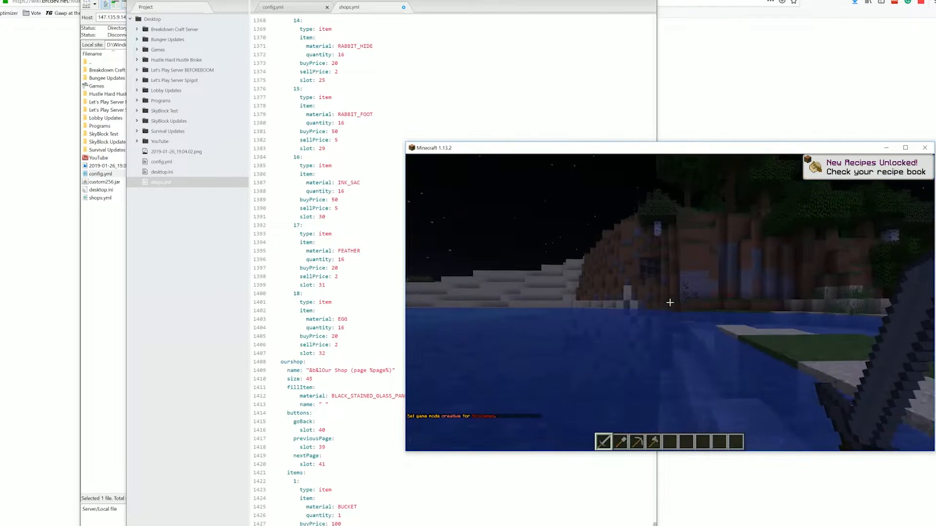
{"action": "key", "text": "w"}
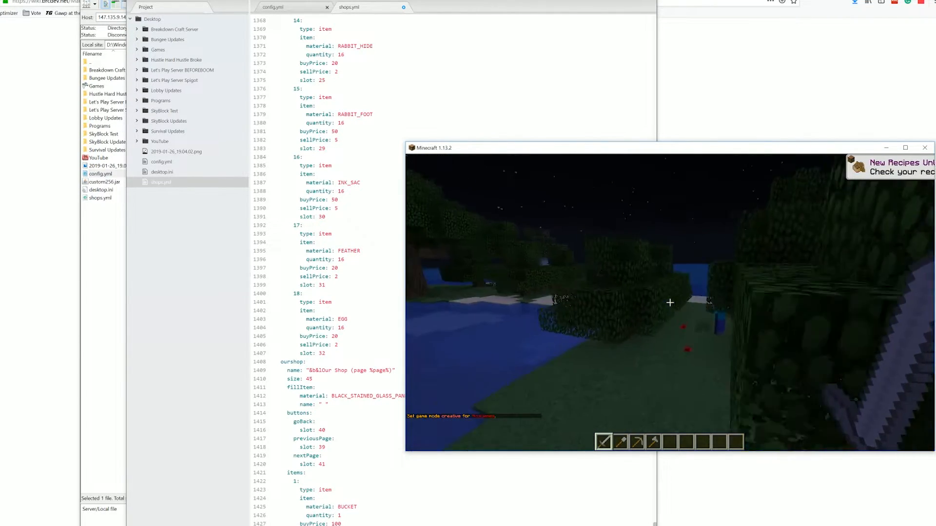
{"action": "key", "text": "t"}
Change the ourshop fillItem material in shops.yml to WHITE_STAINED_GLASS_PANE
{"action": "left_click", "coordinate": [366, 285]}
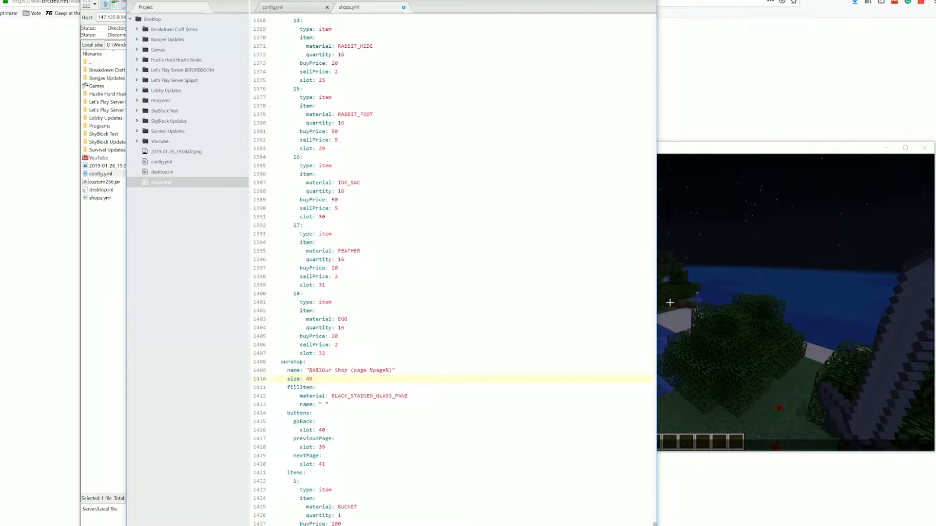
{"action": "left_click", "coordinate": [312, 379]}
{"action": "key", "text": "ctrl+shift+Left"}
{"action": "type", "text": "WHITE"}
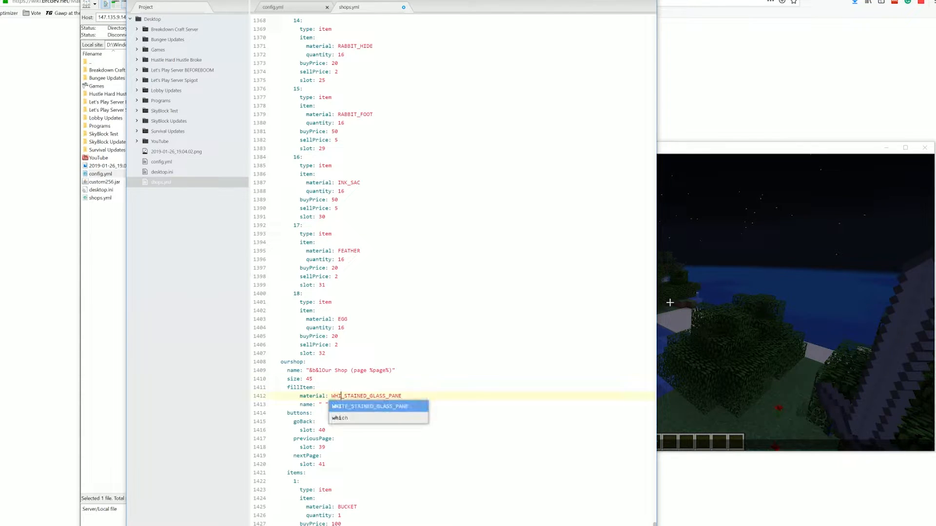
{"action": "left_click", "coordinate": [332, 396]}
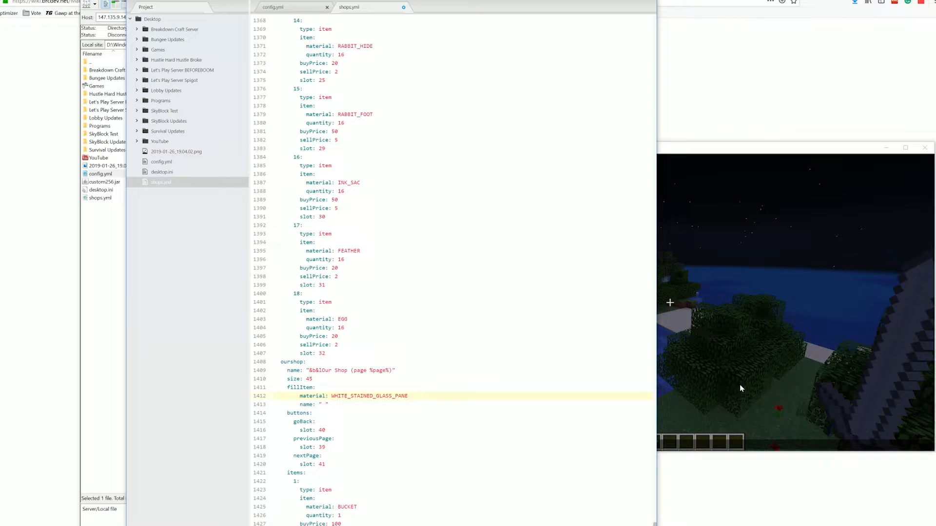
Run /shop in Minecraft and check the Food, Farming and Blocks shops, including the Blocks page buttons and balance item
{"action": "type", "text": "/shop"}
{"action": "key", "text": "Return"}
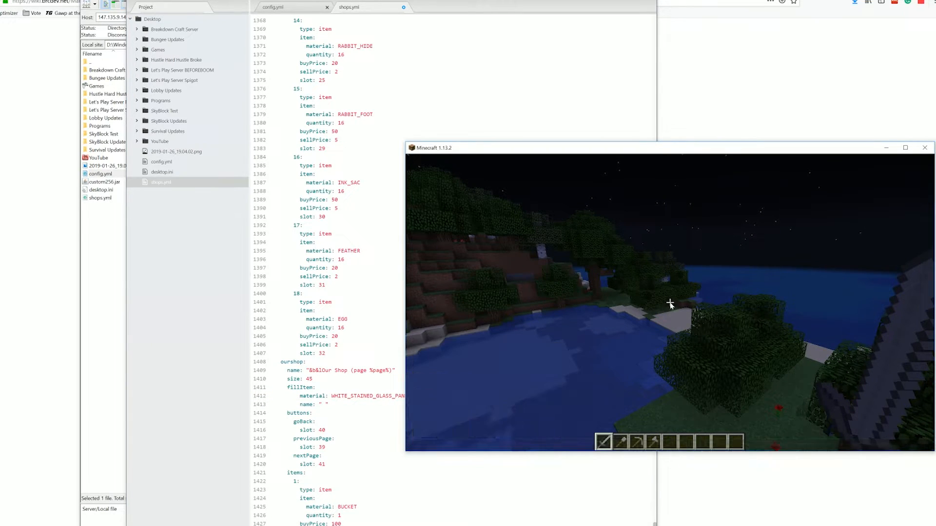
{"action": "left_click", "coordinate": [652, 254]}
{"action": "left_click", "coordinate": [670, 279]}
{"action": "left_click", "coordinate": [685, 291]}
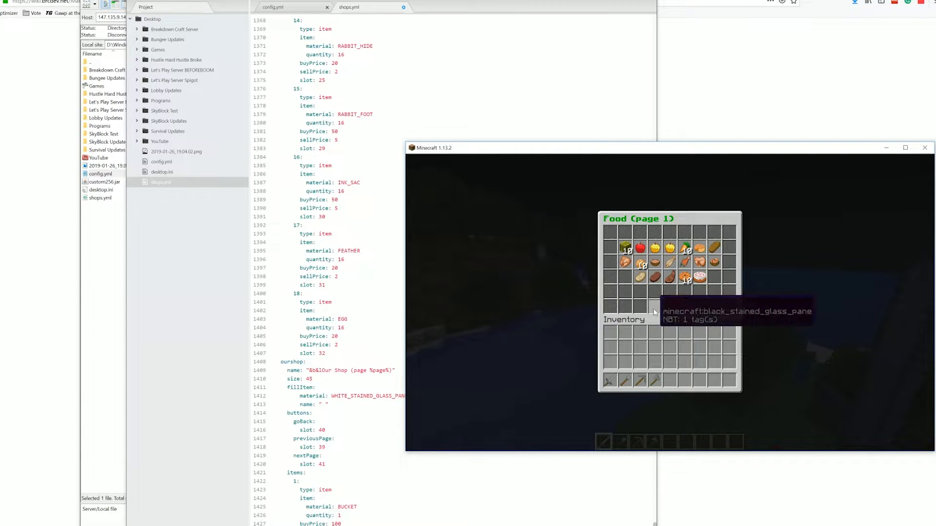
{"action": "left_click", "coordinate": [670, 307]}
{"action": "left_click", "coordinate": [659, 269]}
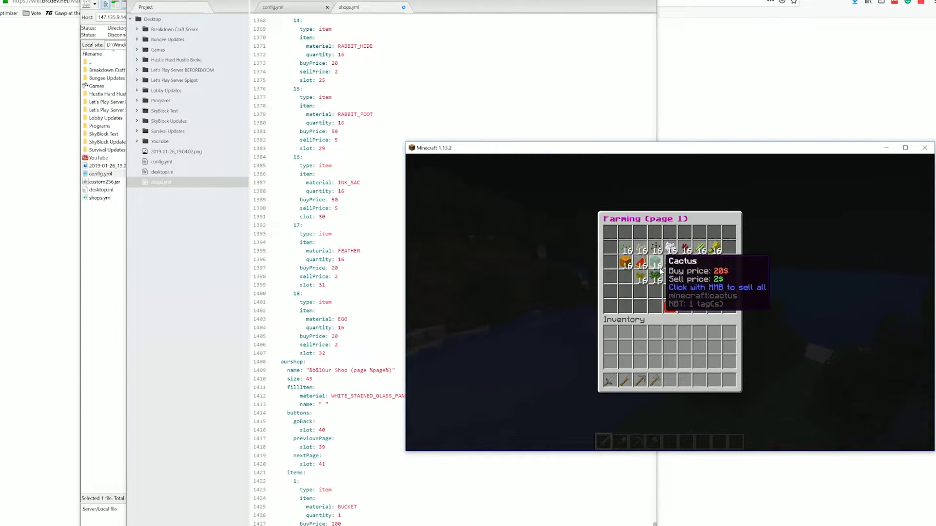
{"action": "left_click", "coordinate": [667, 305]}
{"action": "left_click", "coordinate": [642, 257]}
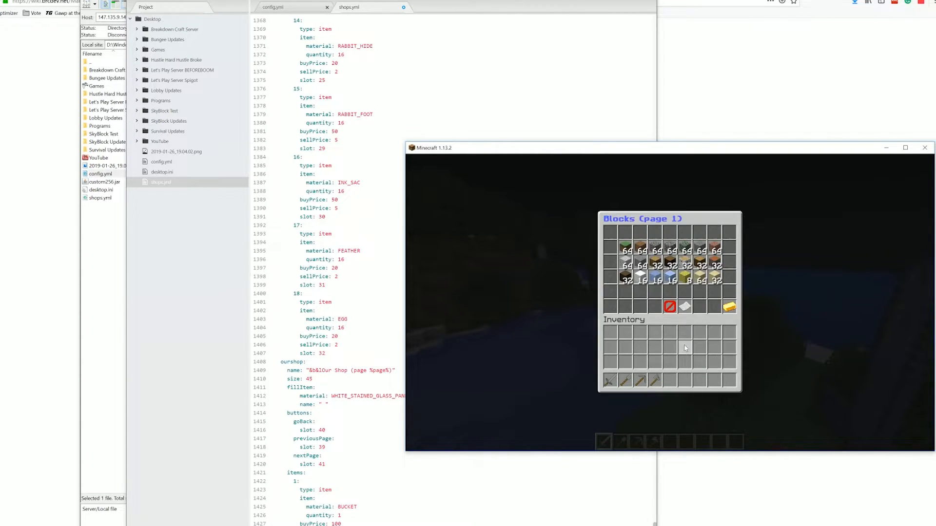
{"action": "left_click", "coordinate": [685, 306]}
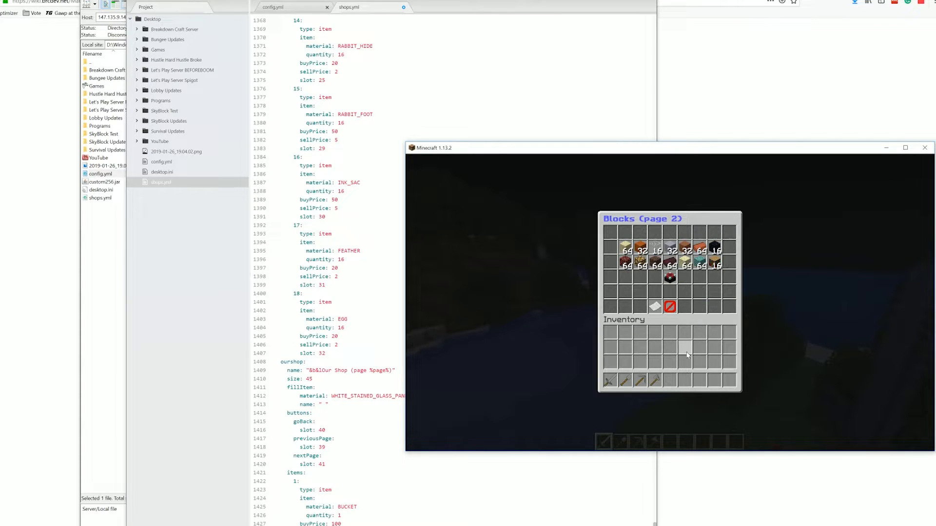
{"action": "left_click", "coordinate": [654, 306]}
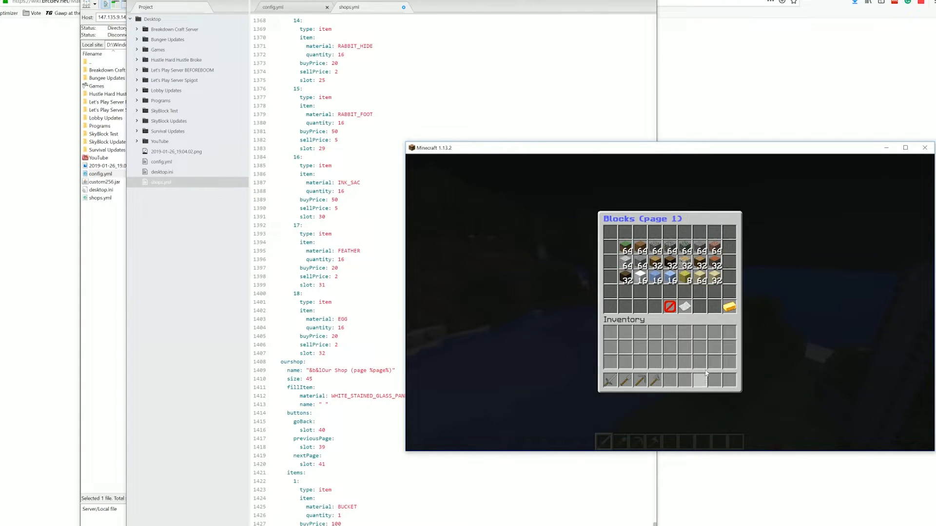
{"action": "mouse_move", "coordinate": [729, 309]}
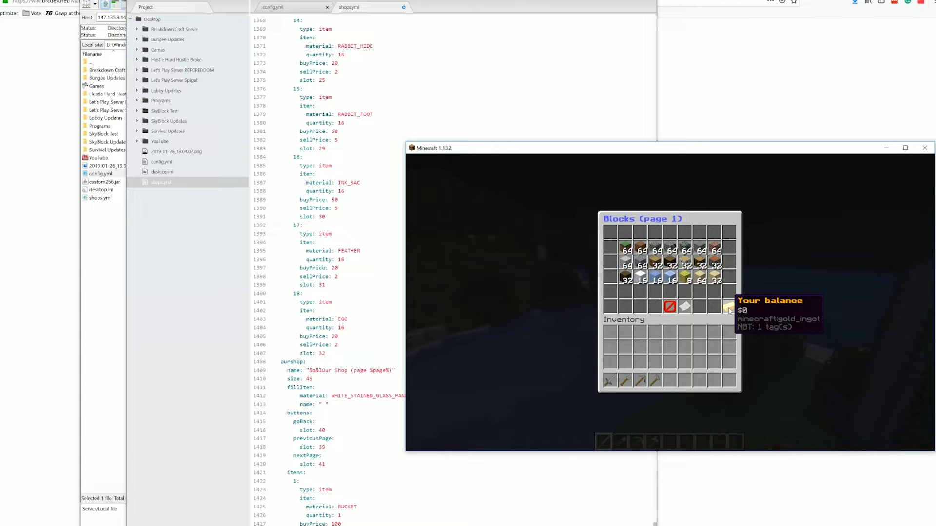
Return to shops.yml and review the type setting of ourshop item 1 against the item entries above it
{"action": "key", "text": "alt+Tab"}
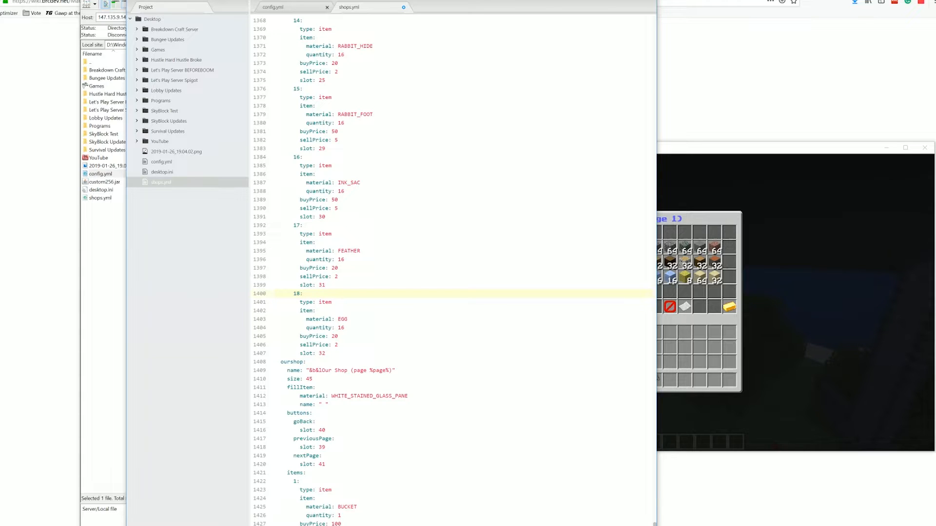
{"action": "left_click", "coordinate": [306, 490]}
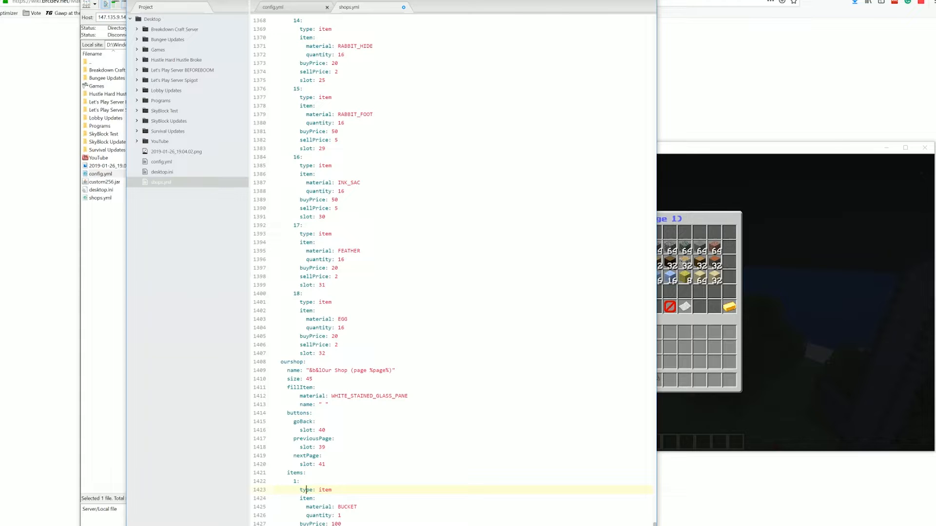
{"action": "scroll", "coordinate": [306, 490], "scroll_direction": "up", "scroll_amount": 10}
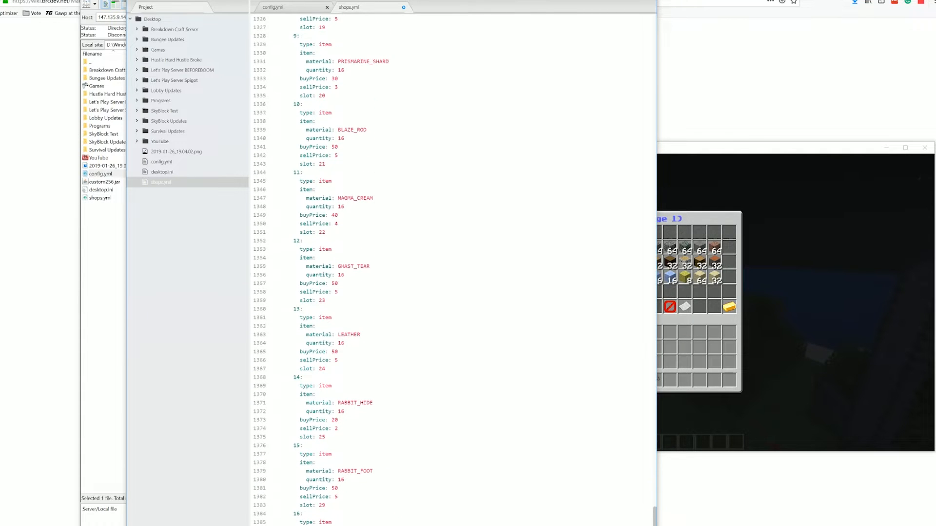
{"action": "scroll", "coordinate": [306, 490], "scroll_direction": "down", "scroll_amount": 10}
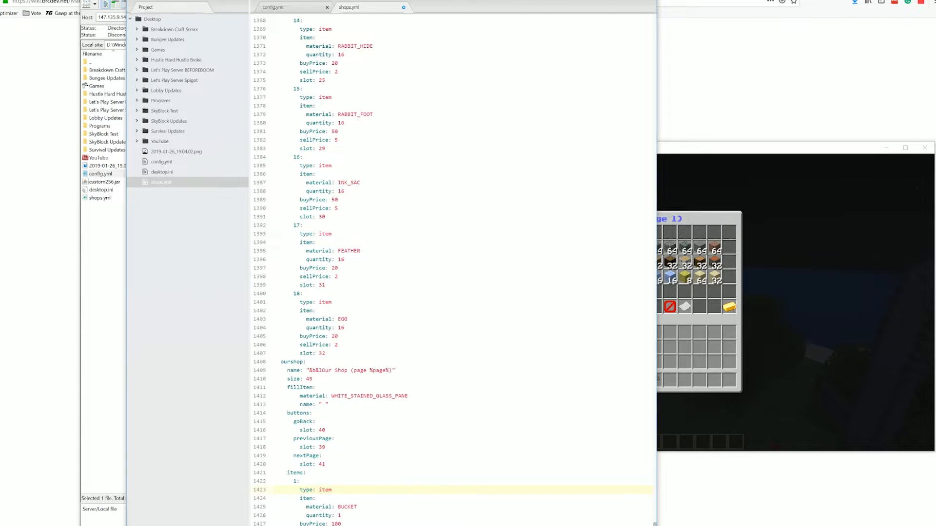
Switch to the ShopGUI+ wiki and read the shop item examples for enchantments, permissions, items and mob spawners
{"action": "left_click_drag", "start_coordinate": [319, 490], "coordinate": [322, 490]}
{"action": "left_click", "coordinate": [320, 490]}
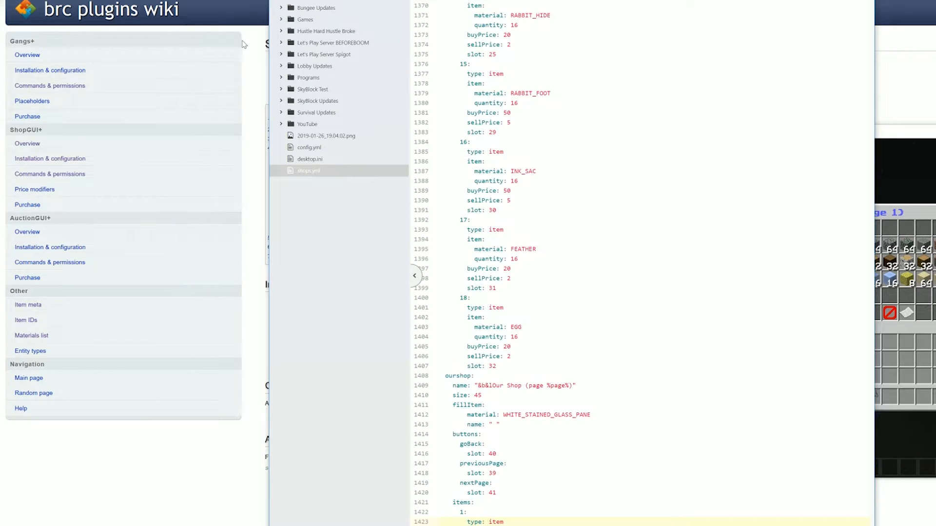
{"action": "left_click", "coordinate": [254, 79]}
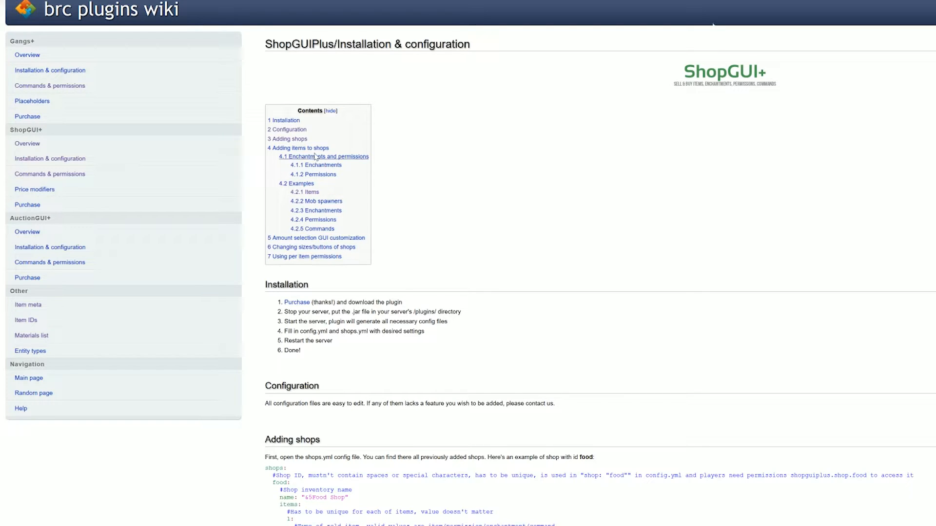
{"action": "left_click", "coordinate": [348, 159]}
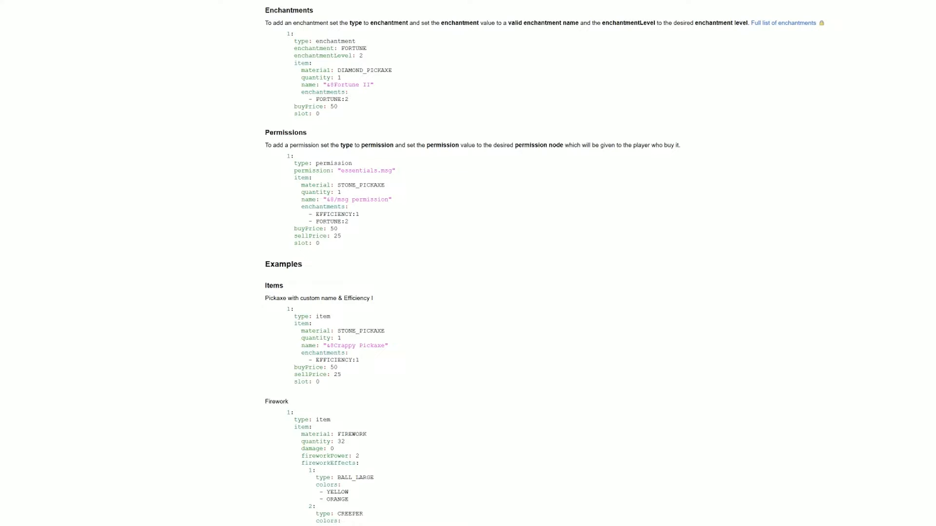
{"action": "left_click_drag", "start_coordinate": [312, 42], "coordinate": [352, 49]}
{"action": "left_click", "coordinate": [349, 42]}
{"action": "left_click", "coordinate": [352, 48]}
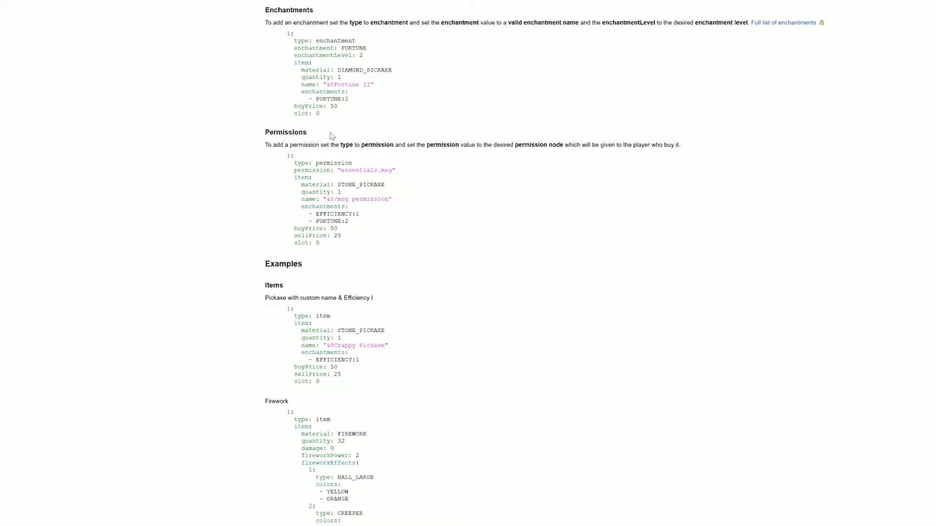
{"action": "scroll", "coordinate": [330, 133], "scroll_direction": "down", "scroll_amount": 4}
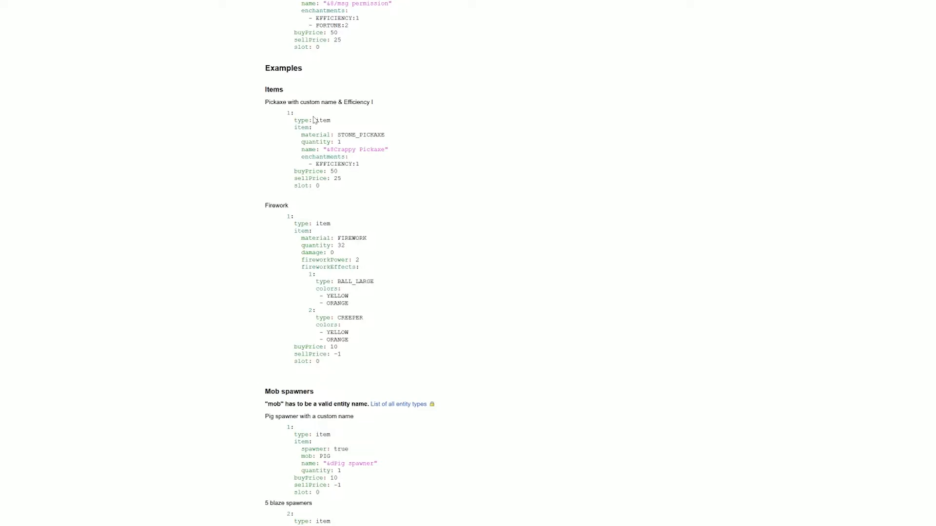
{"action": "scroll", "coordinate": [334, 255], "scroll_direction": "down", "scroll_amount": 5}
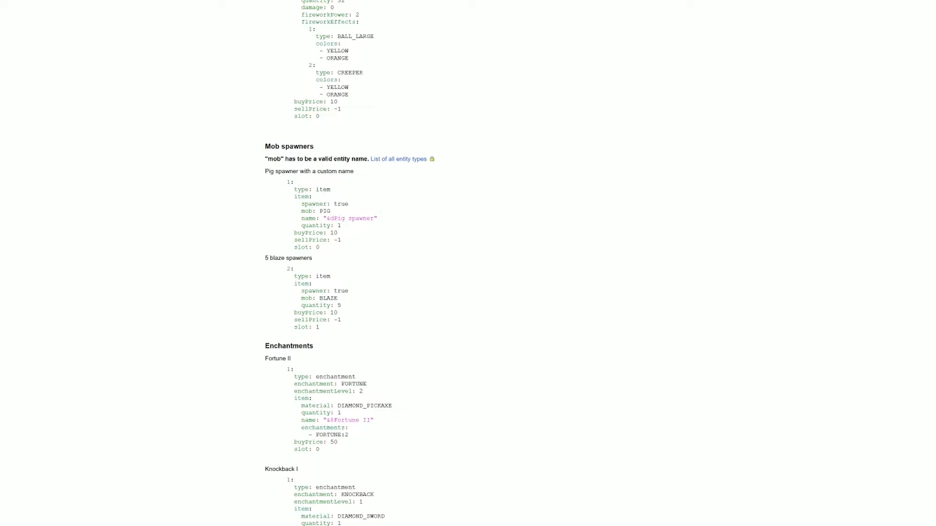
{"action": "left_click_drag", "start_coordinate": [294, 197], "coordinate": [360, 217]}
{"action": "triple_click", "coordinate": [380, 257]}
{"action": "left_click", "coordinate": [358, 201]}
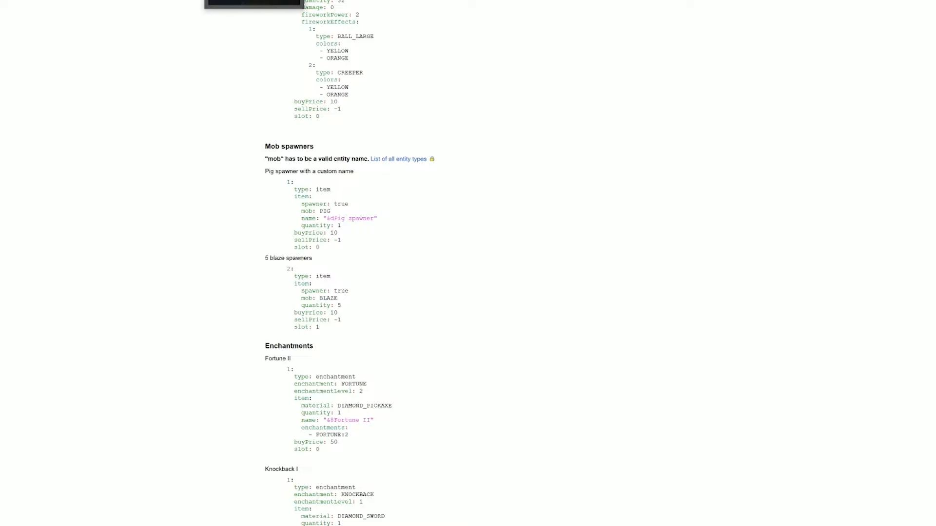
In shops.yml, set ourshop item 1 to material DIORITE, quantity 64, buyPrice 10000 and sellPrice 5000, and save
{"action": "left_click", "coordinate": [204, 3]}
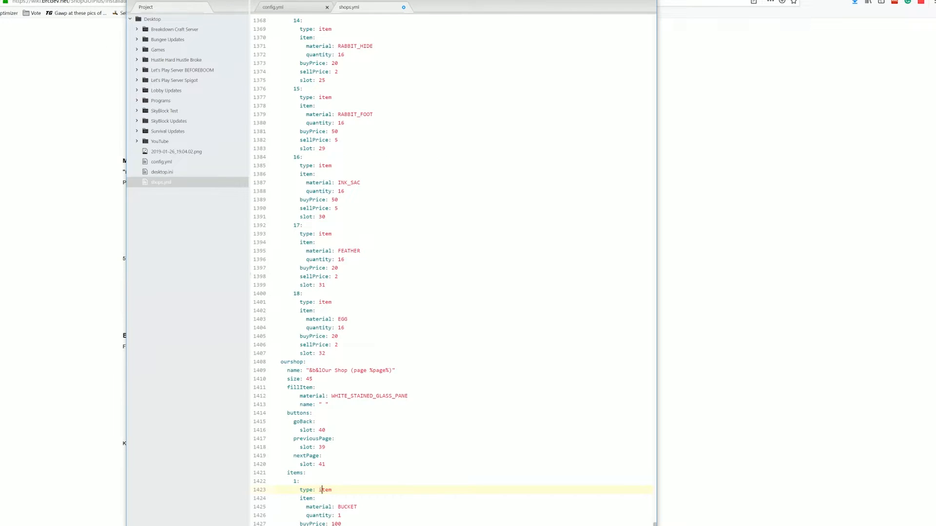
{"action": "double_click", "coordinate": [352, 507]}
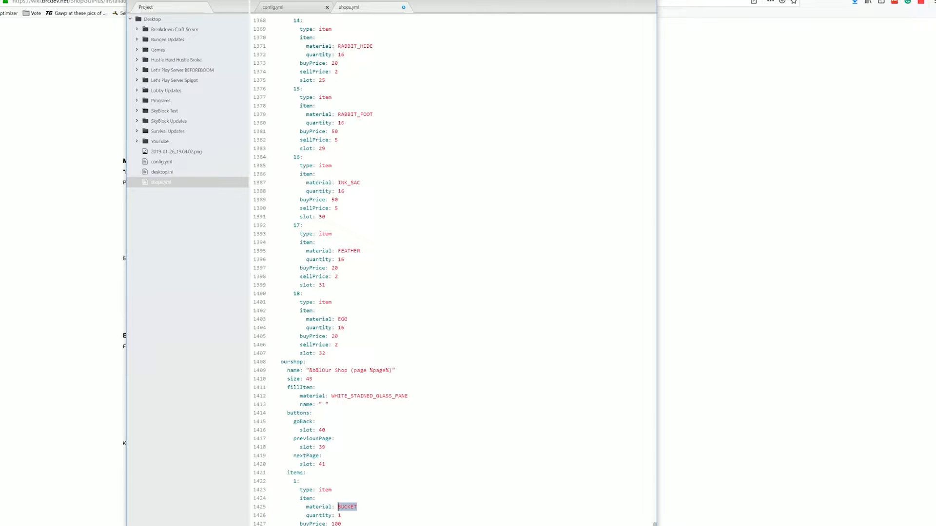
{"action": "type", "text": "DIOR"}
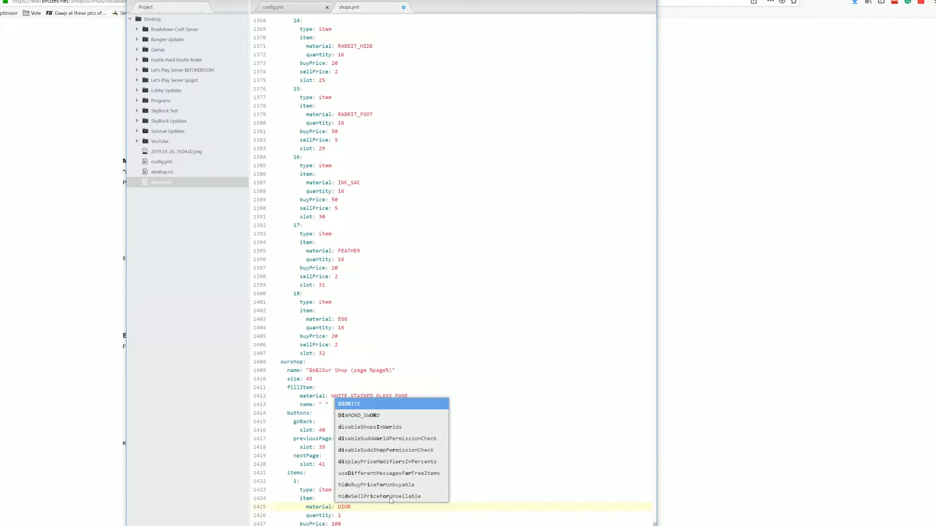
{"action": "key", "text": "Return"}
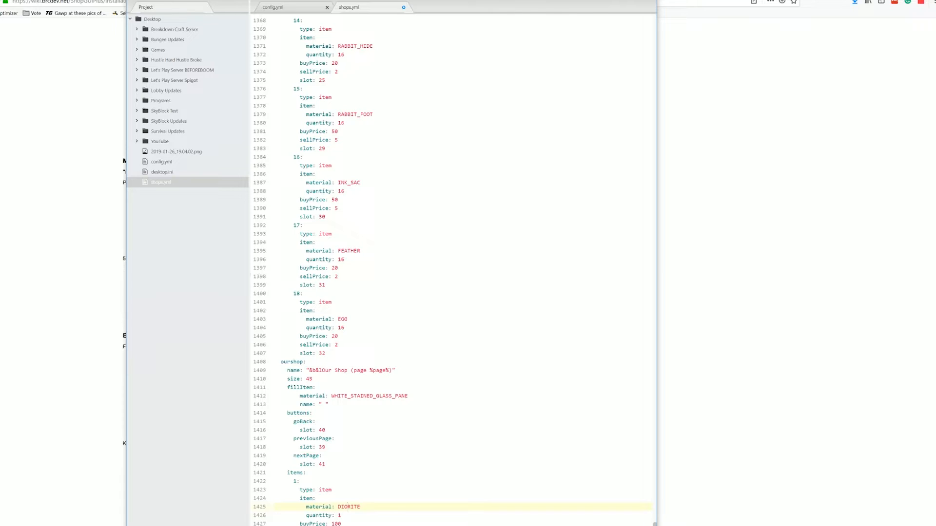
{"action": "key", "text": "shift+Left"}
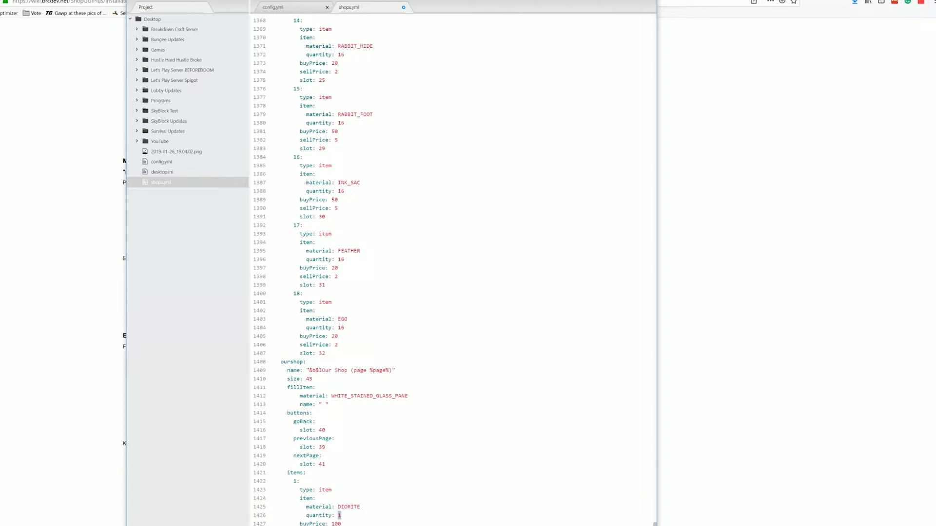
{"action": "type", "text": "64"}
{"action": "left_click", "coordinate": [303, 294]}
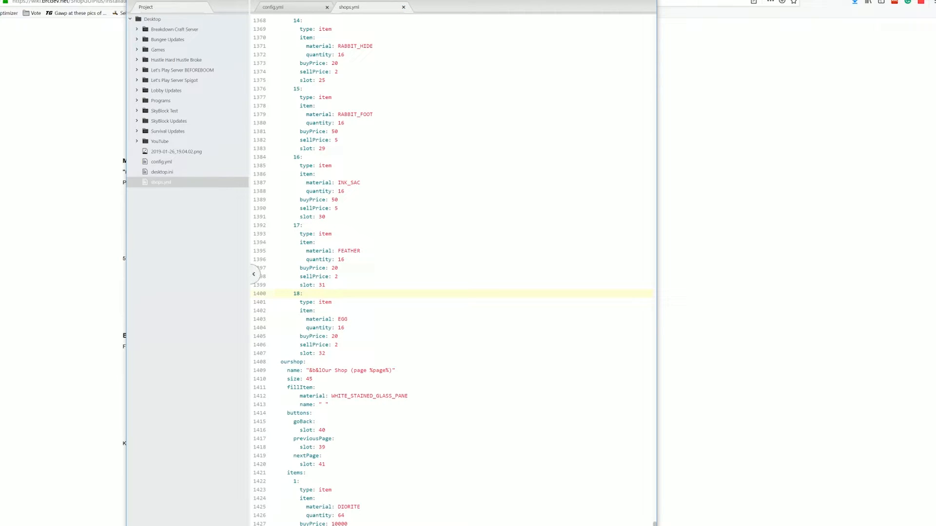
Switch to FileZilla and upload shops.yml to /plugins/ShopGUIPlus, overwriting the existing file
{"action": "key", "text": "alt+Tab"}
{"action": "left_click_drag", "start_coordinate": [107, 198], "coordinate": [435, 242]}
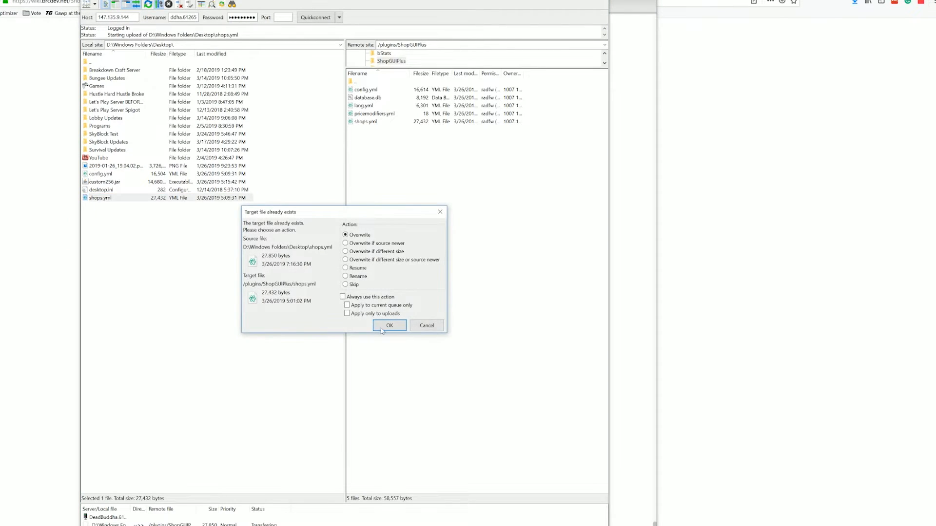
{"action": "left_click", "coordinate": [385, 330]}
In Minecraft, close the Blocks shop, reload the shop configuration, run /shop and open Our Shop to check its item
{"action": "key", "text": "alt+Tab"}
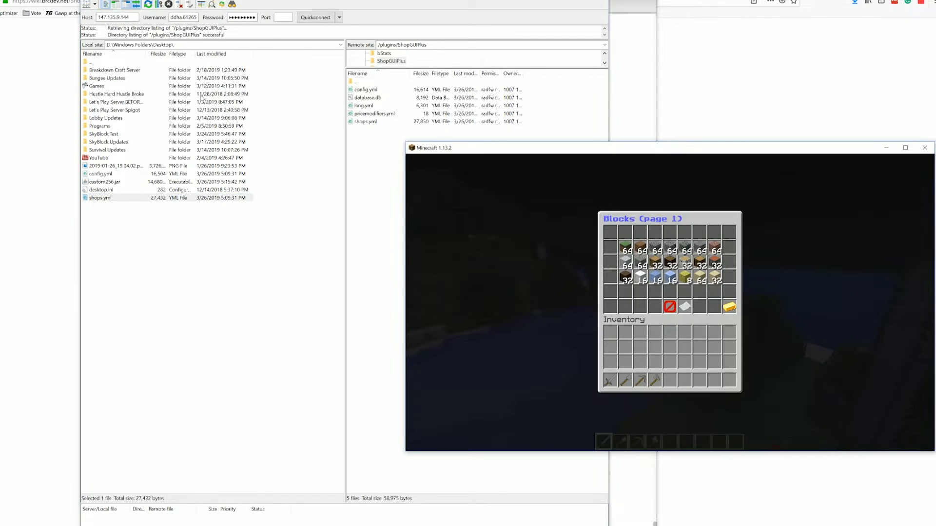
{"action": "key", "text": "Escape"}
{"action": "type", "text": "/shop re"}
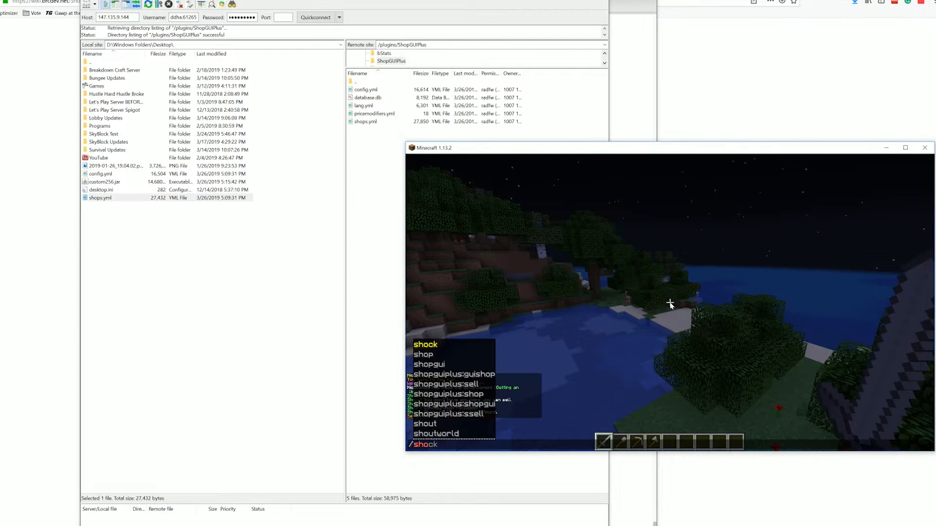
{"action": "type", "text": "load"}
{"action": "key", "text": "Return"}
{"action": "type", "text": "/shop"}
{"action": "key", "text": "Return"}
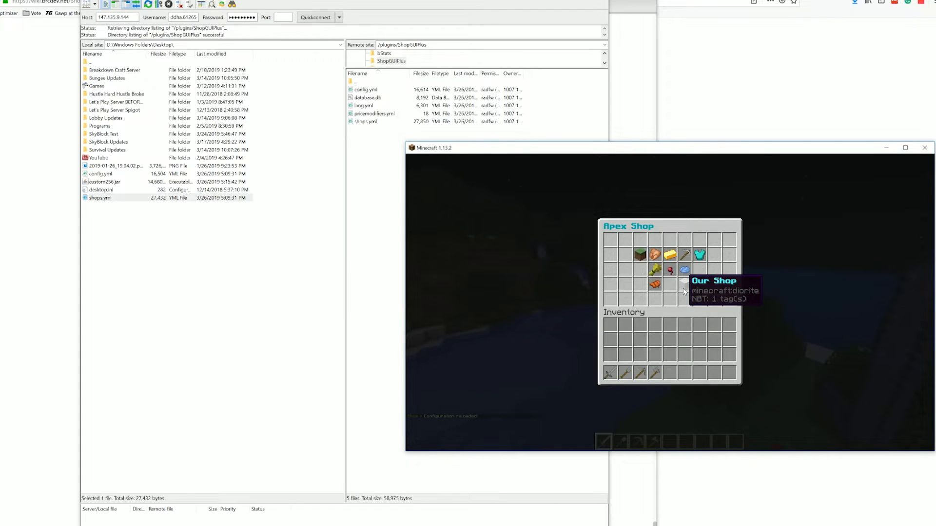
{"action": "left_click", "coordinate": [685, 284]}
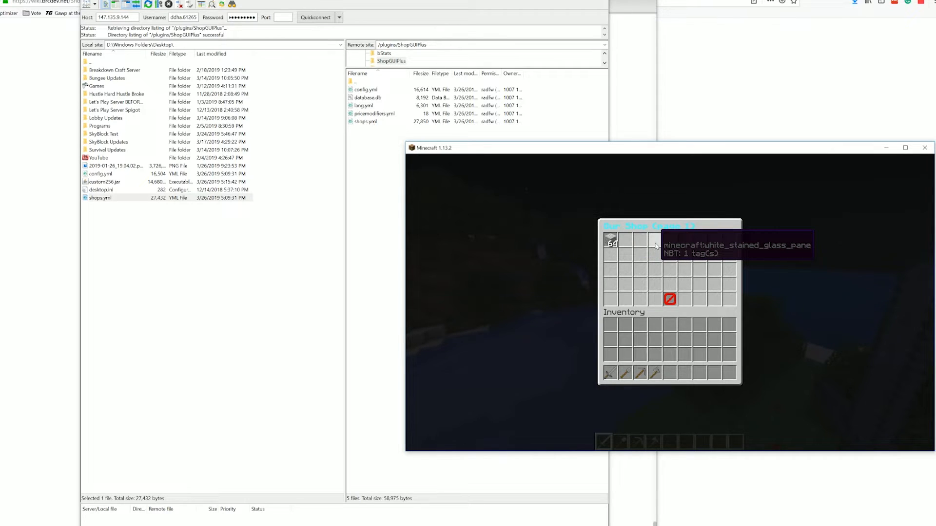
Return to shops.yml, set the slot of ourshop item 1 to 3 and save the file
{"action": "key", "text": "alt+Tab"}
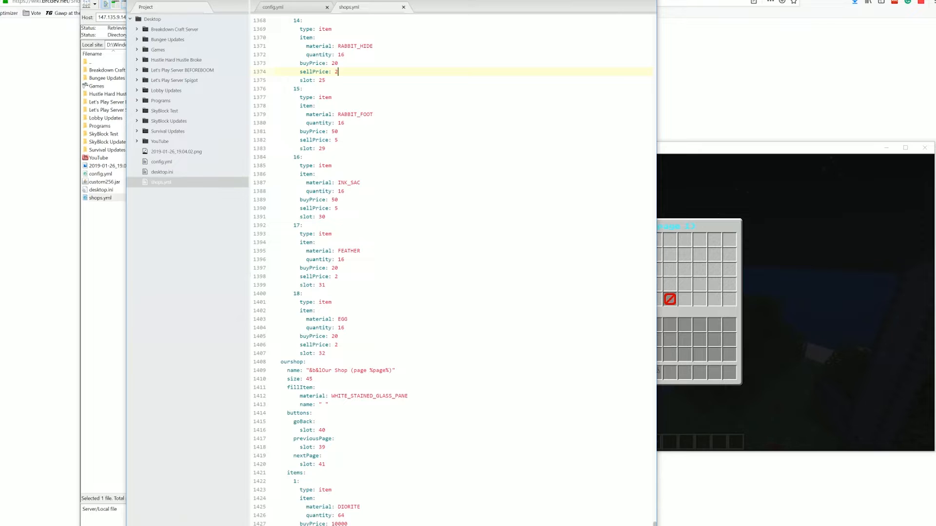
{"action": "scroll", "coordinate": [454, 272], "scroll_direction": "down", "scroll_amount": 1}
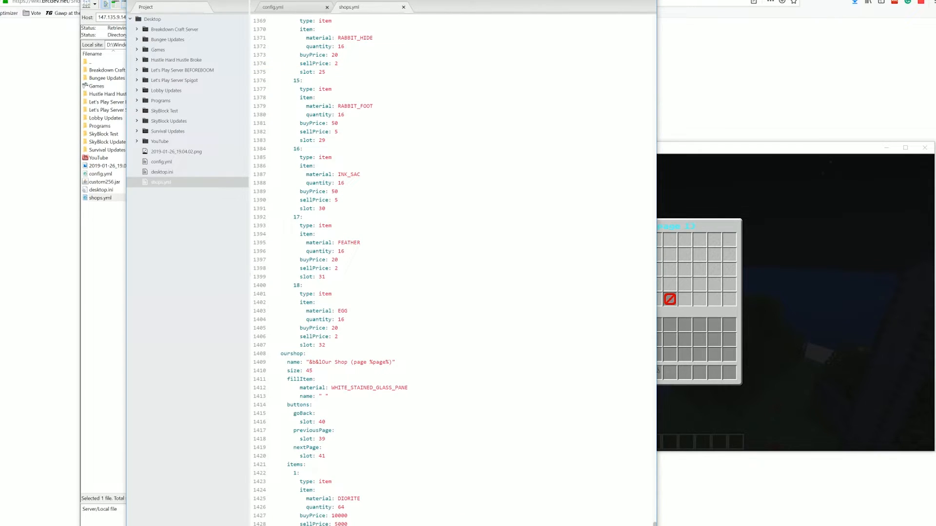
{"action": "key", "text": "ctrl+s"}
Close the in-game shop menu, then upload the edited shops.yml to /plugins/ShopGUIPlus in FileZilla, overwriting the server copy
{"action": "left_click", "coordinate": [766, 339]}
{"action": "key", "text": "Escape"}
{"action": "key", "text": "t"}
{"action": "key", "text": "Up"}
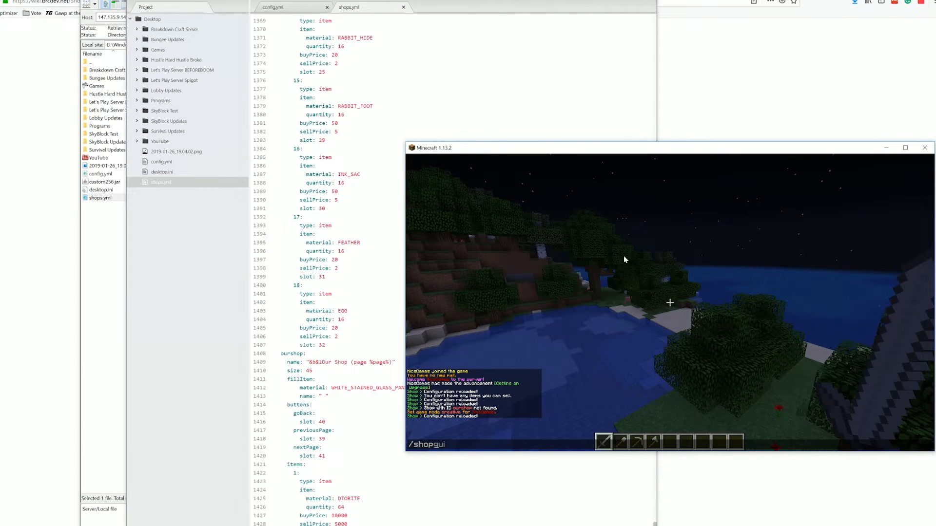
{"action": "left_click", "coordinate": [102, 246]}
{"action": "left_click_drag", "start_coordinate": [104, 198], "coordinate": [444, 194]}
{"action": "left_click", "coordinate": [387, 326]}
Reload the shop configuration in Minecraft, reopen the shop menu and check the diorite's position in Our Shop
{"action": "left_click", "coordinate": [714, 291]}
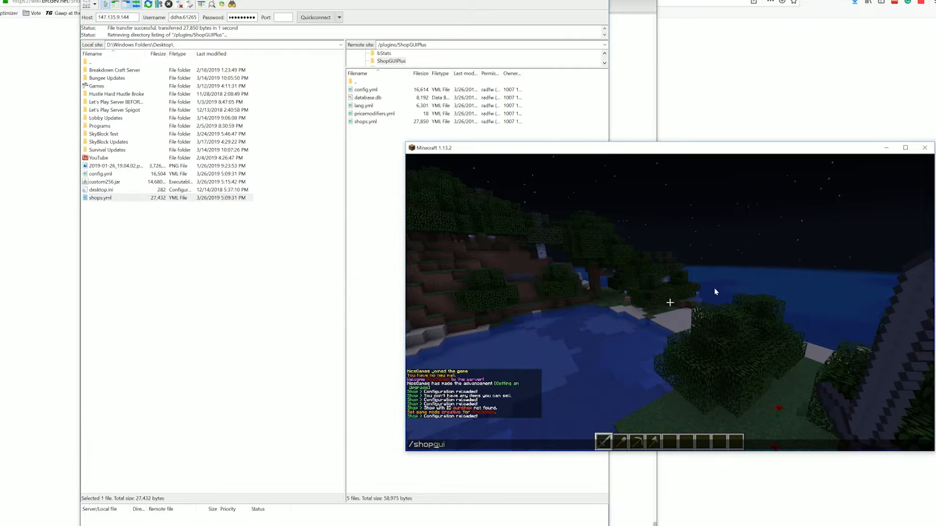
{"action": "key", "text": "Return"}
{"action": "key", "text": "Return"}
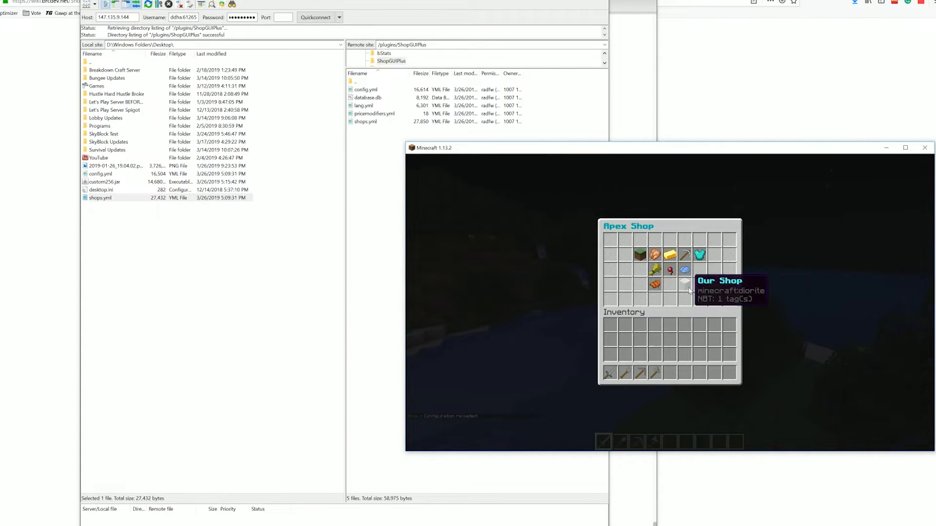
{"action": "left_click", "coordinate": [685, 283]}
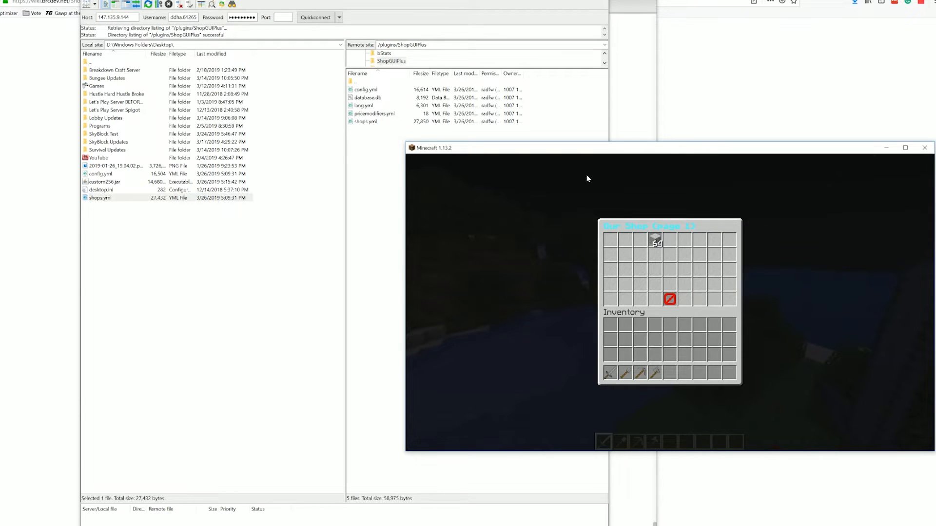
Duplicate the ourshop item 1 block directly below itself in shops.yml and number the copy 2
{"action": "key", "text": "alt+Tab"}
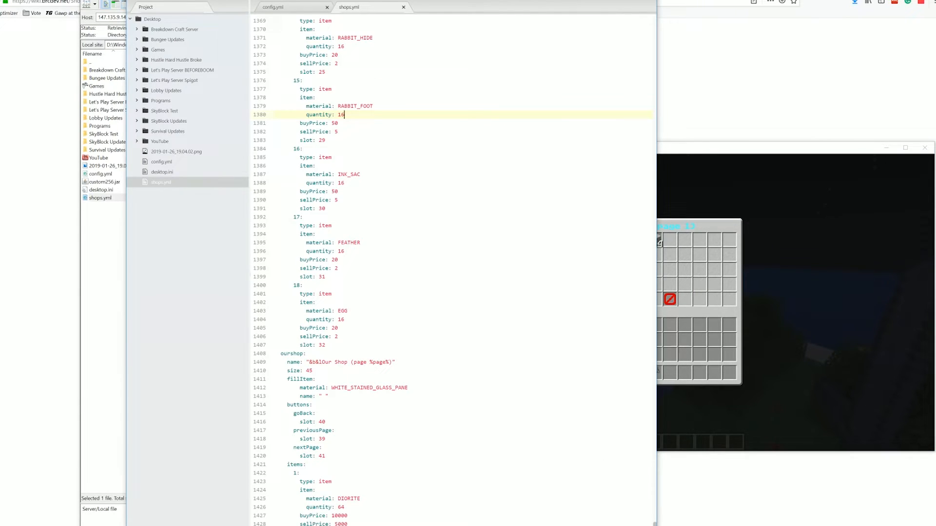
{"action": "left_click_drag", "start_coordinate": [328, 525], "coordinate": [274, 477]}
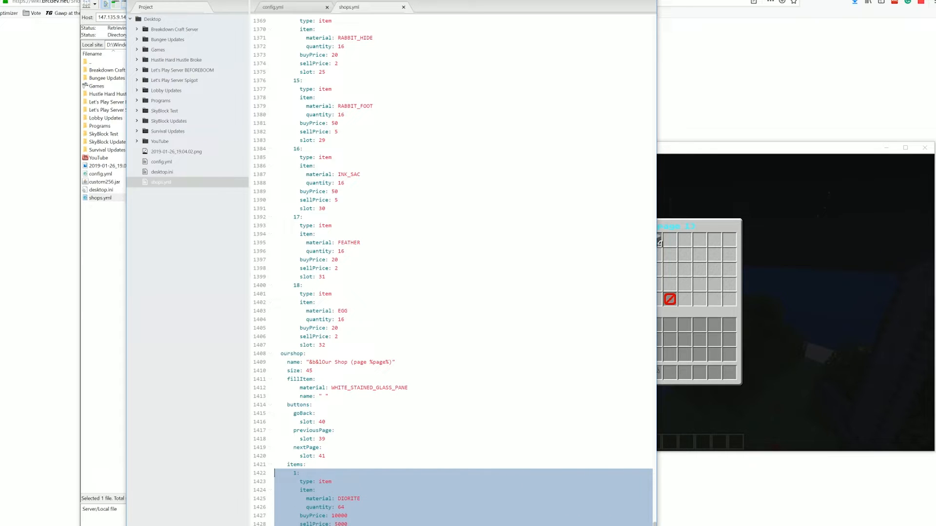
{"action": "left_click", "coordinate": [349, 524]}
{"action": "key", "text": "Return"}
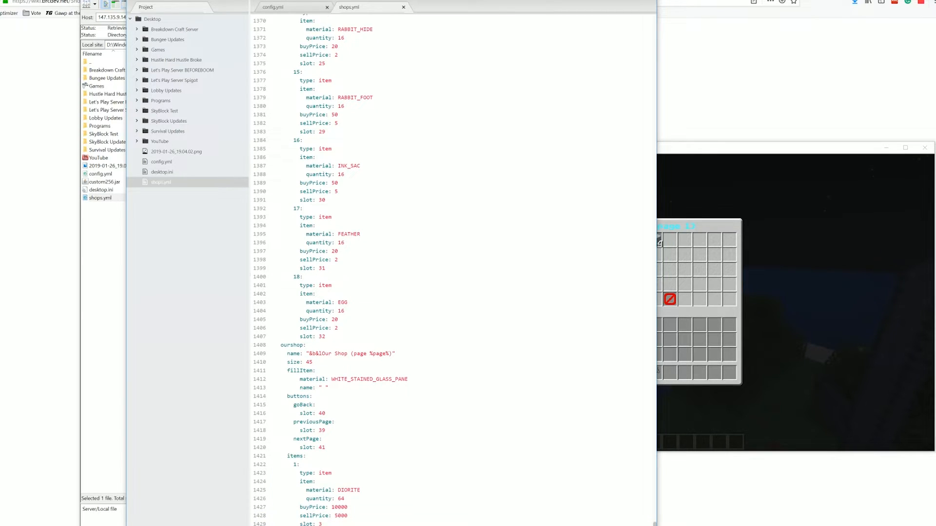
{"action": "type", "text": "1:         type: item         item:           material: DIORITE           quantity: 64         buyPrice: 10000         sellPrice: 5000         slot: 3"}
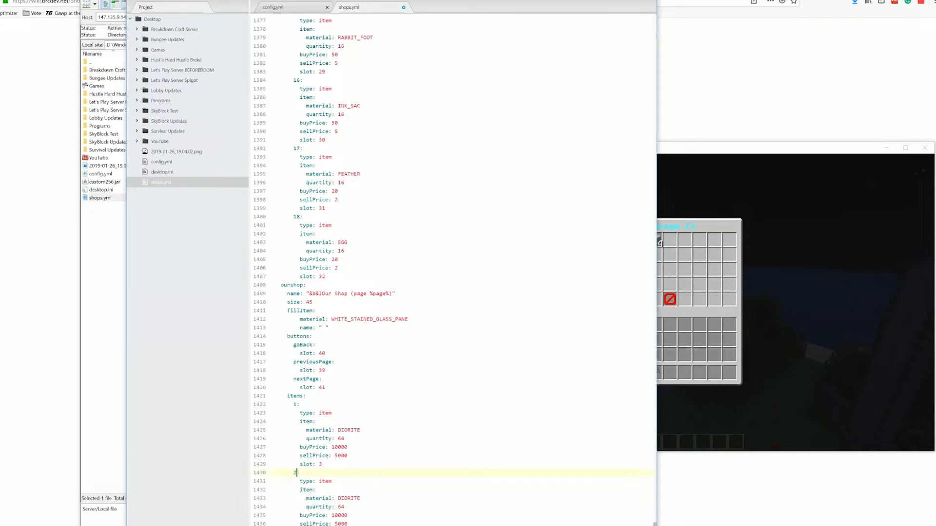
Set ourshop item 2 to material GRANITE with buyPrice 100000 and sellPrice 50000, and save shops.yml
{"action": "left_click_drag", "start_coordinate": [361, 498], "coordinate": [341, 499]}
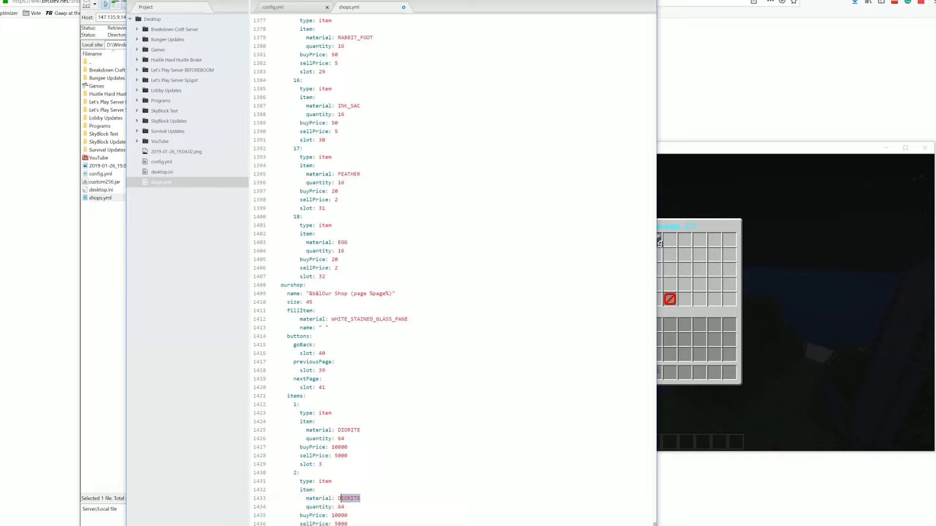
{"action": "type", "text": "GRA"}
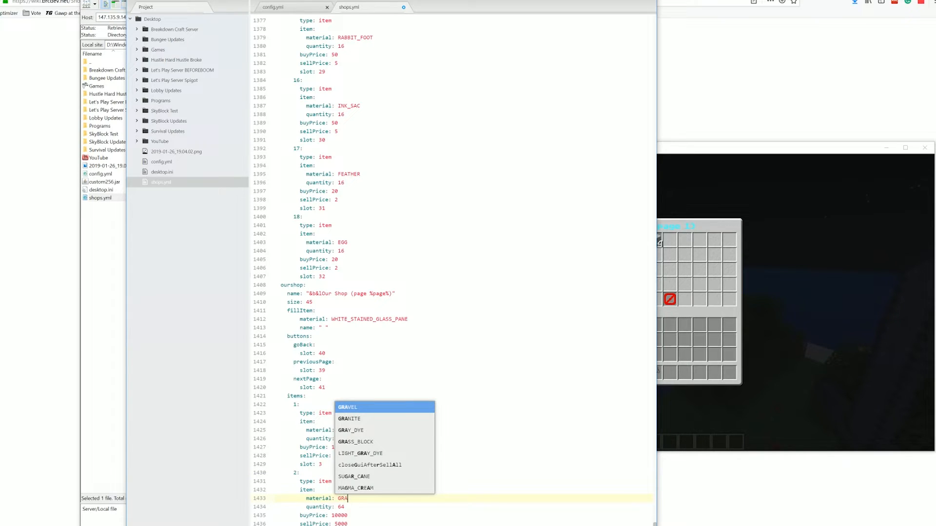
{"action": "key", "text": "Down"}
{"action": "key", "text": "Return"}
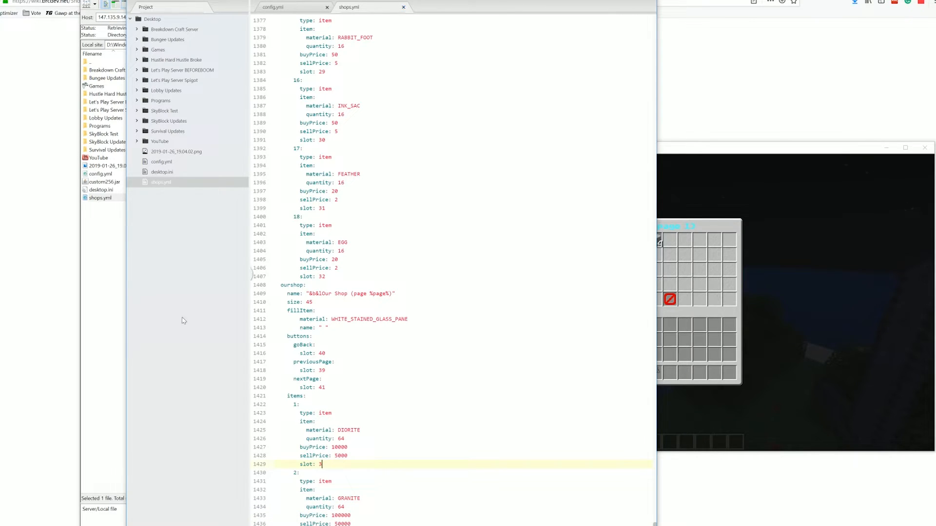
Upload shops.yml with the second item to /plugins/ShopGUIPlus in FileZilla, overwriting the existing file
{"action": "left_click", "coordinate": [113, 313]}
{"action": "left_click_drag", "start_coordinate": [101, 198], "coordinate": [403, 268]}
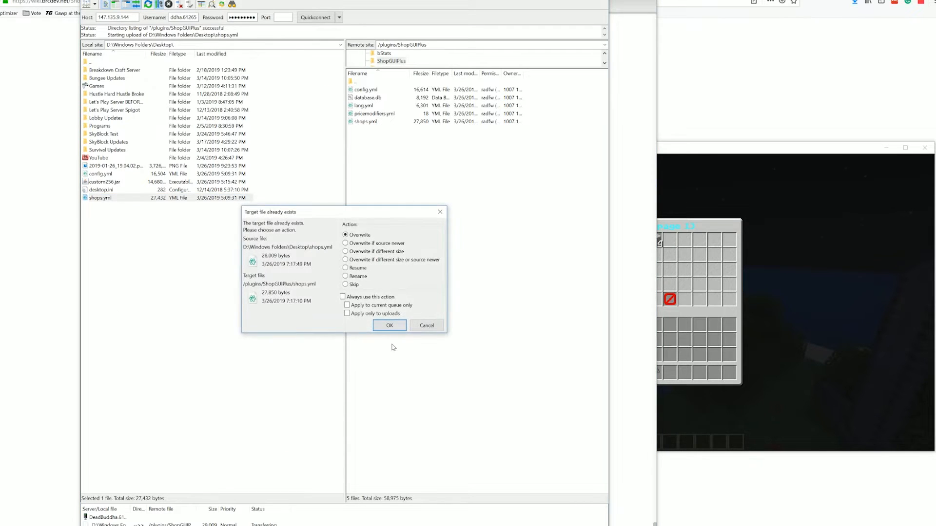
{"action": "left_click", "coordinate": [395, 329]}
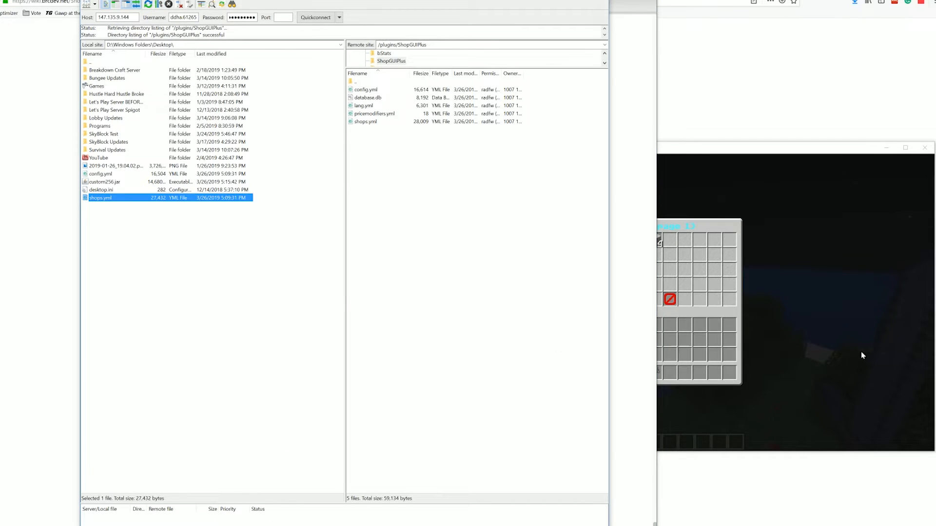
In Minecraft, reload the shop configuration, run /shop and open Our Shop to check the granite item
{"action": "left_click", "coordinate": [862, 356]}
{"action": "key", "text": "Escape"}
{"action": "type", "text": "/shop reload"}
{"action": "key", "text": "Return"}
{"action": "type", "text": "/shop"}
{"action": "key", "text": "Return"}
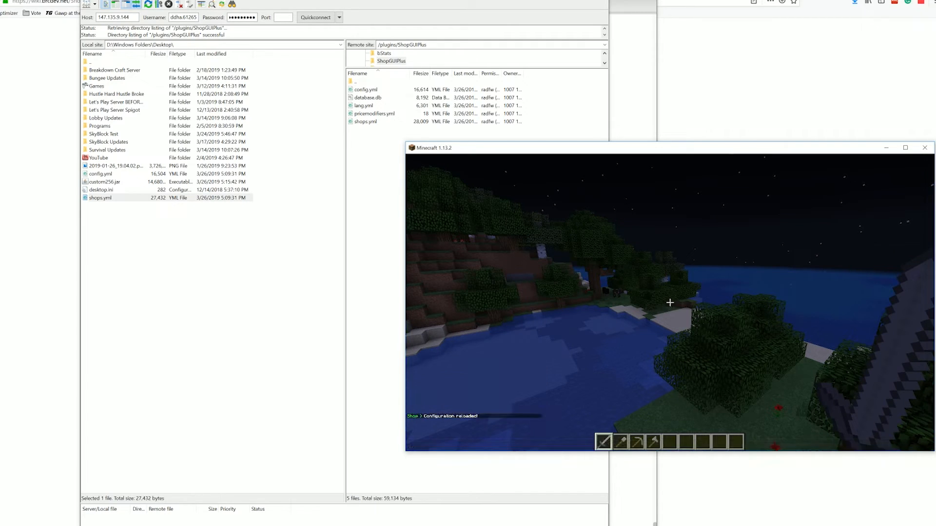
{"action": "left_click", "coordinate": [670, 264]}
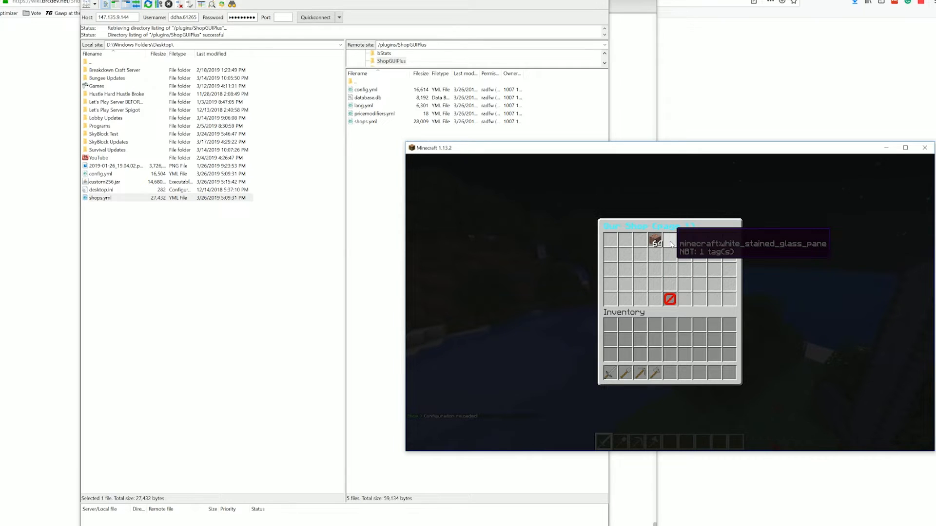
Upload the revised shops.yml to /plugins/ShopGUIPlus in FileZilla, overwriting the existing file
{"action": "left_click", "coordinate": [609, 83]}
{"action": "left_click", "coordinate": [627, 81]}
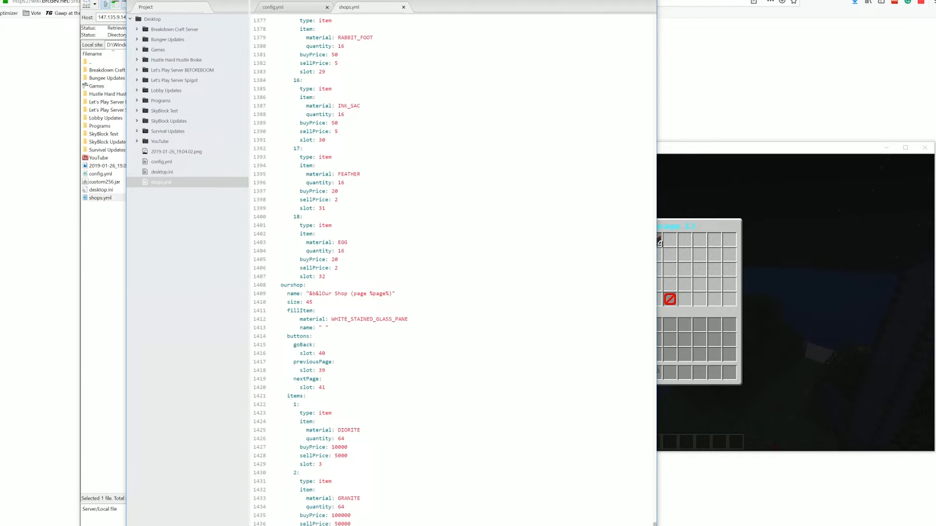
{"action": "left_click", "coordinate": [117, 253]}
{"action": "double_click", "coordinate": [98, 198]}
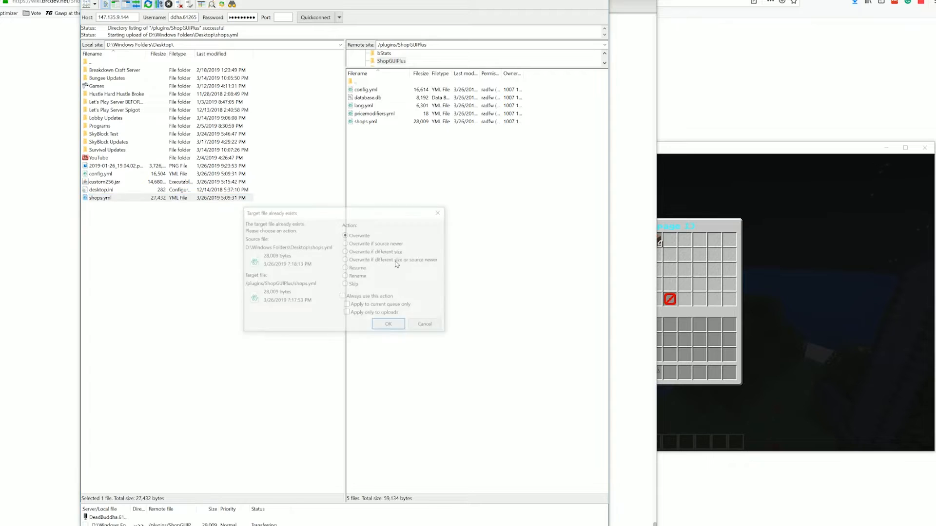
{"action": "left_click", "coordinate": [381, 327]}
In Minecraft, reload the shop configuration, run /shop and open Our Shop to check the slots and prices of its items
{"action": "left_click", "coordinate": [798, 315]}
{"action": "key", "text": "Escape"}
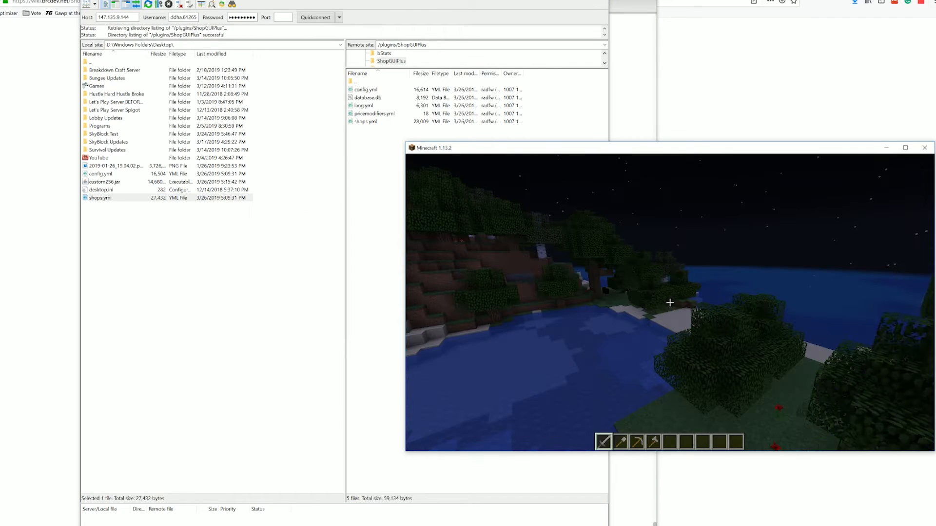
{"action": "key", "text": "t"}
{"action": "key", "text": "Up"}
{"action": "key", "text": "Up"}
{"action": "key", "text": "Return"}
{"action": "key", "text": "t"}
{"action": "key", "text": "Up"}
{"action": "key", "text": "Up"}
{"action": "key", "text": "Return"}
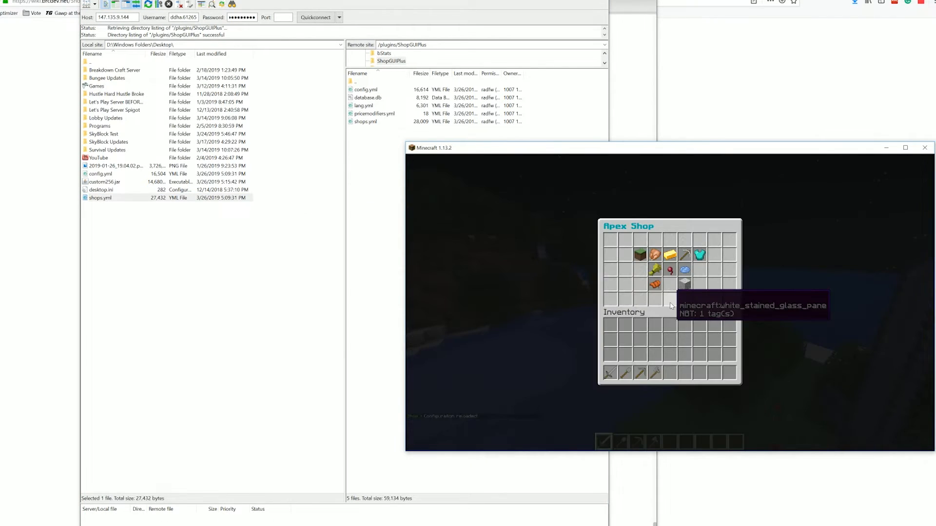
{"action": "left_click", "coordinate": [670, 273]}
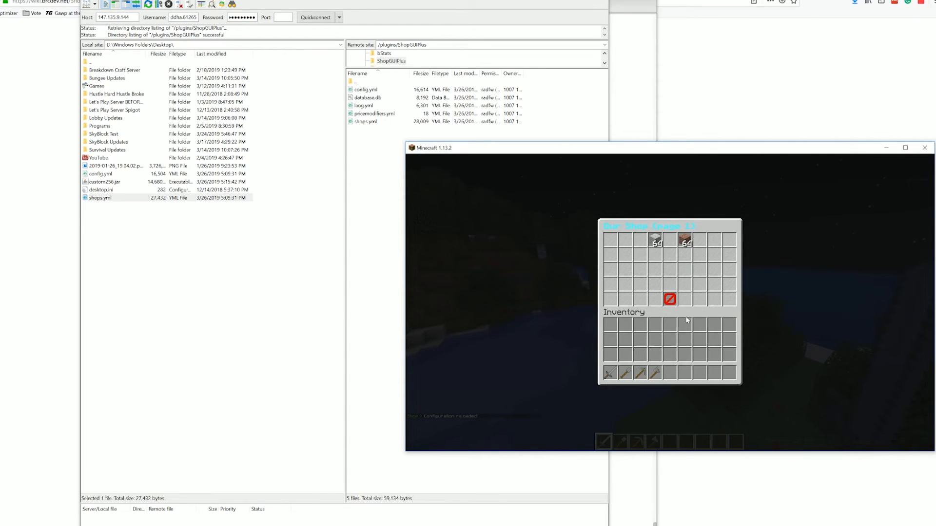
{"action": "mouse_move", "coordinate": [685, 243]}
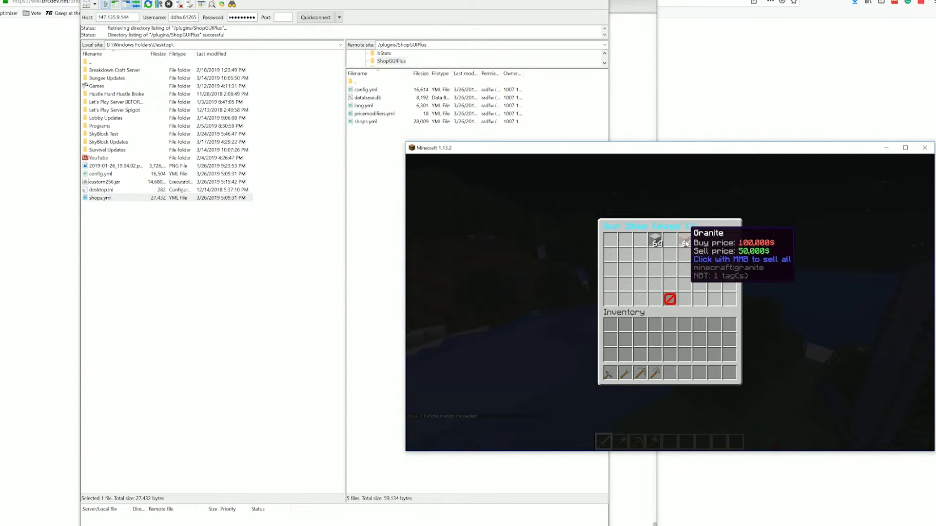
Return to the main shop menu and look through the Blocks and Miscellaneous shops
{"action": "left_click", "coordinate": [670, 300]}
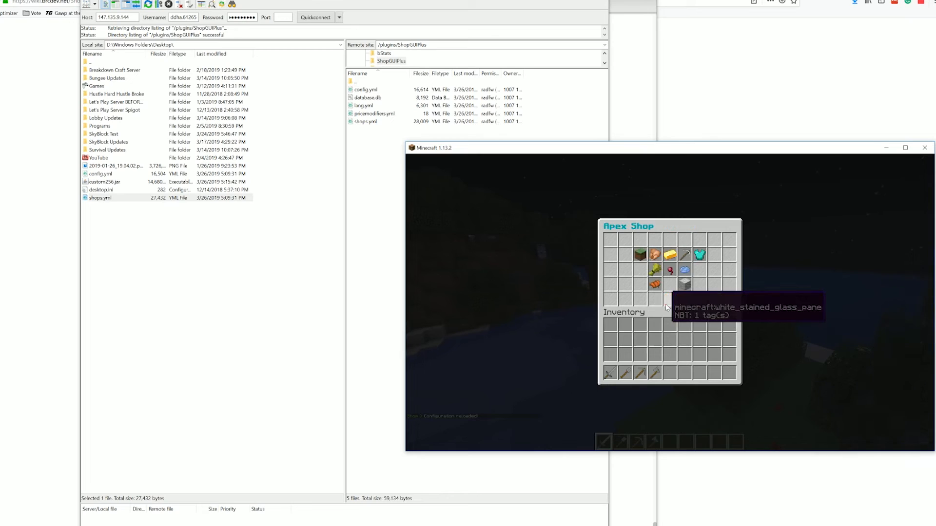
{"action": "left_click", "coordinate": [640, 254]}
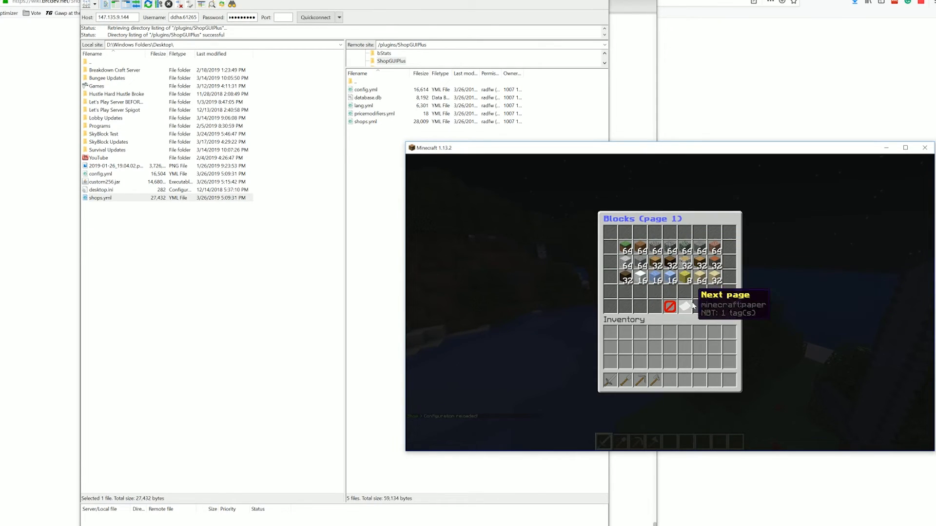
{"action": "left_click", "coordinate": [669, 306]}
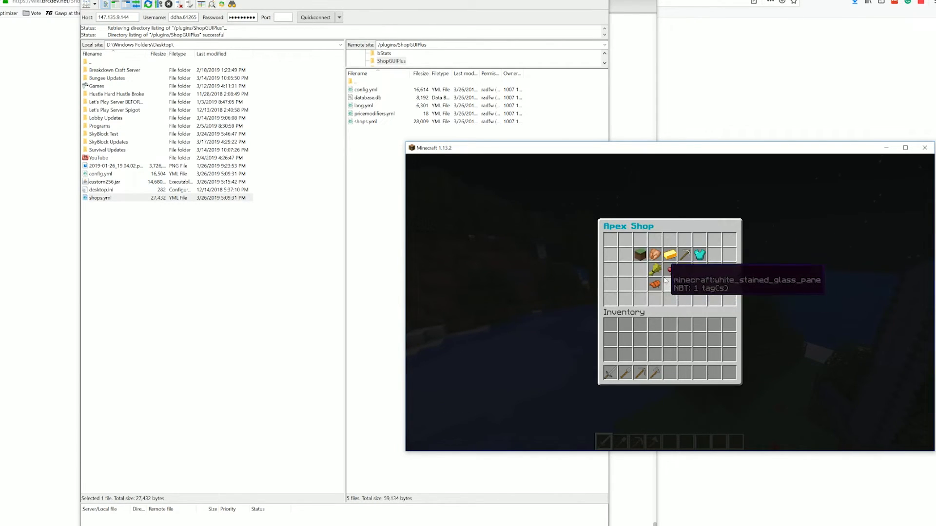
{"action": "left_click", "coordinate": [656, 286]}
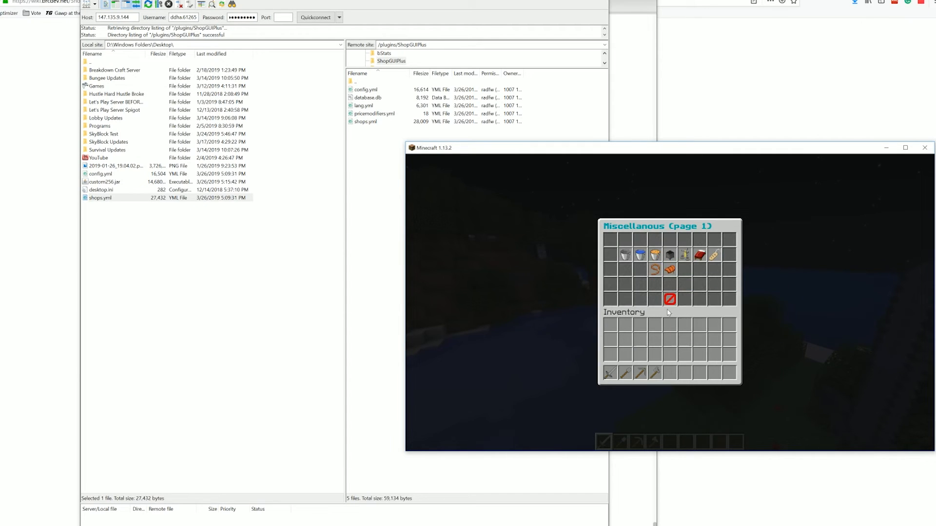
{"action": "left_click", "coordinate": [670, 299]}
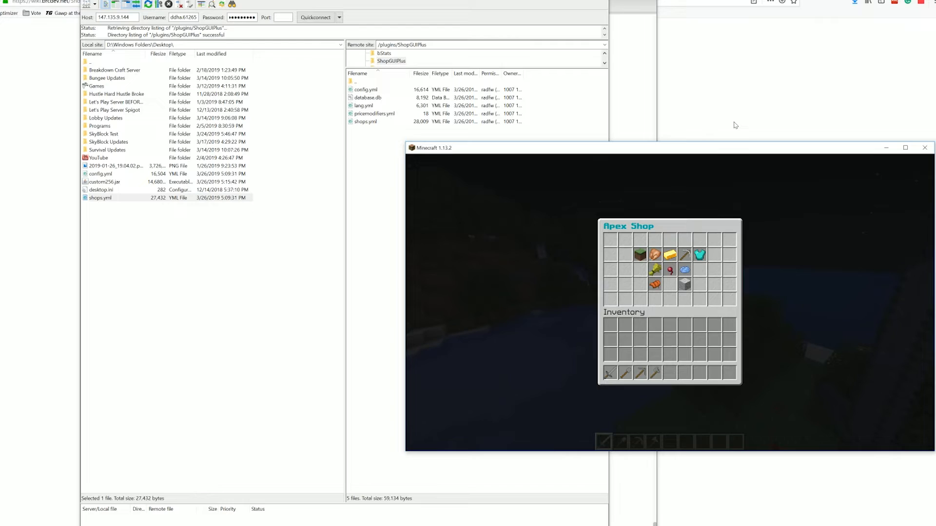
Switch to the ShopGUI+ wiki in the browser and examine the command reference on the Commands & permissions page
{"action": "left_click", "coordinate": [759, 77]}
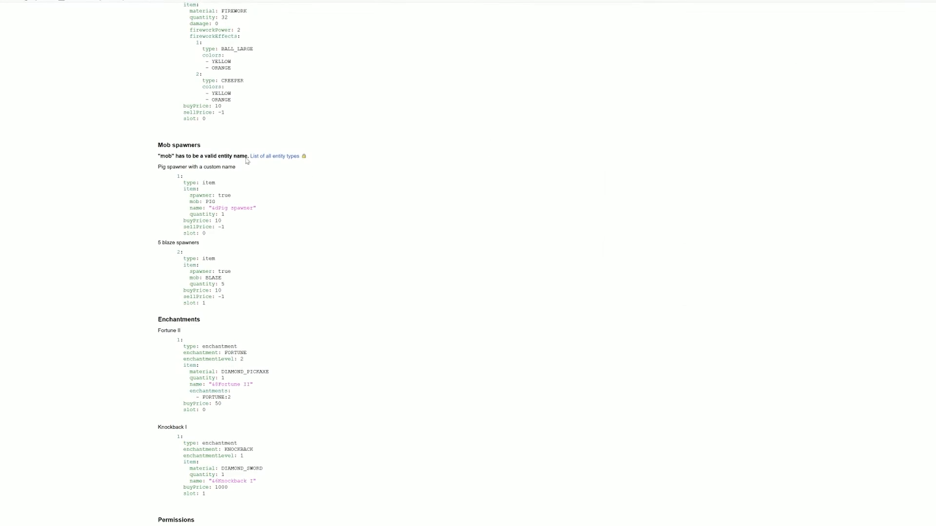
{"action": "left_click", "coordinate": [558, 1]}
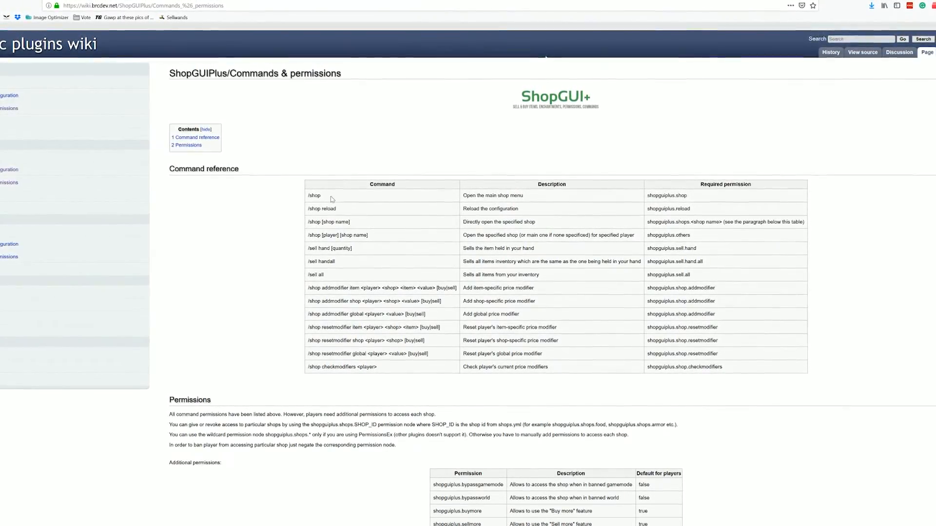
{"action": "left_click_drag", "start_coordinate": [342, 210], "coordinate": [303, 196]}
{"action": "left_click", "coordinate": [329, 269]}
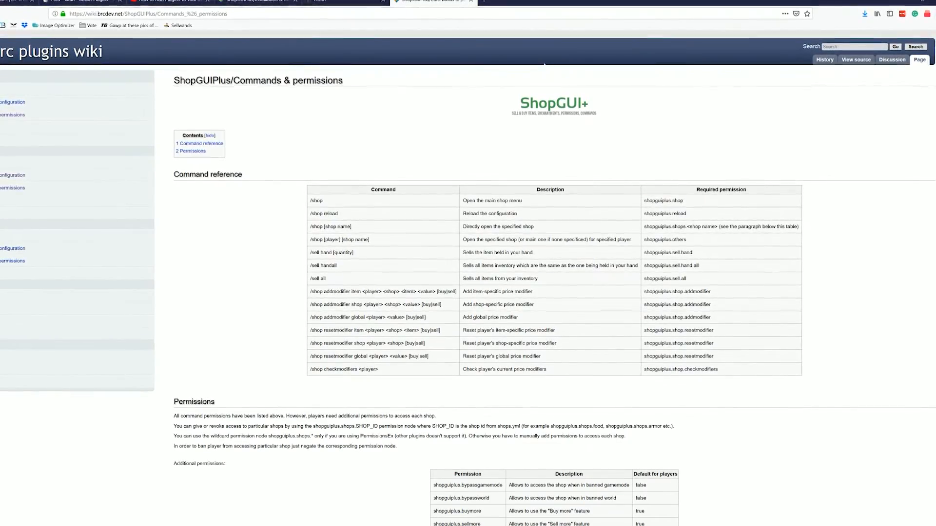
Switch to Minecraft and try to open the custom shop directly with /shop ourshop
{"action": "key", "text": "alt+Tab"}
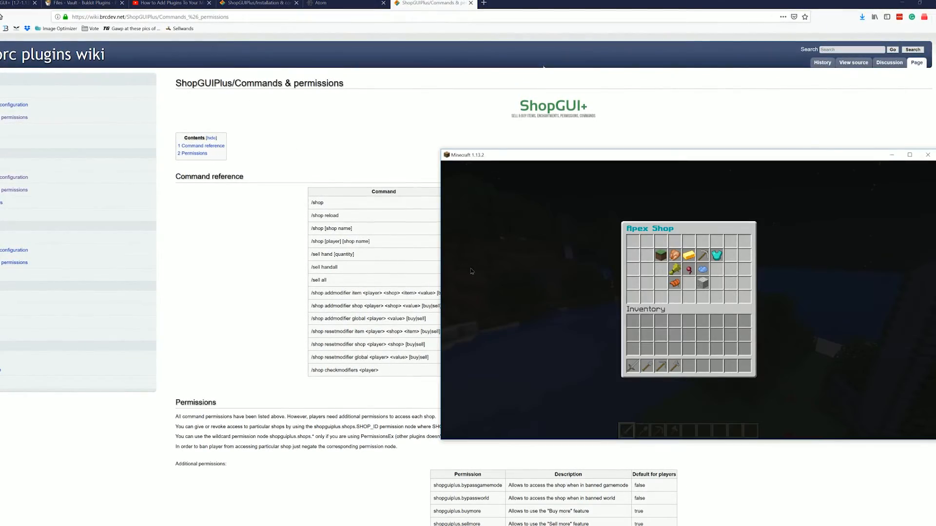
{"action": "key", "text": "Escape"}
{"action": "type", "text": "/"}
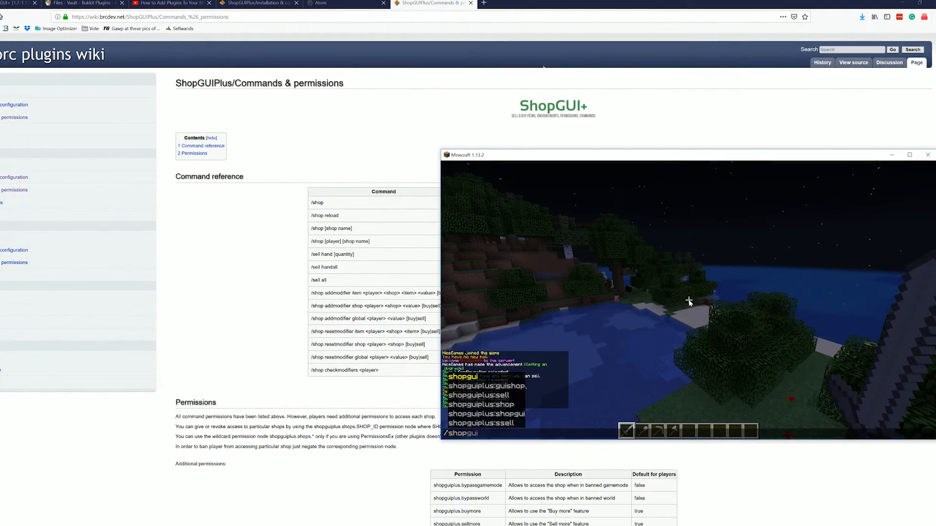
{"action": "type", "text": "shop ourshop"}
{"action": "key", "text": "Return"}
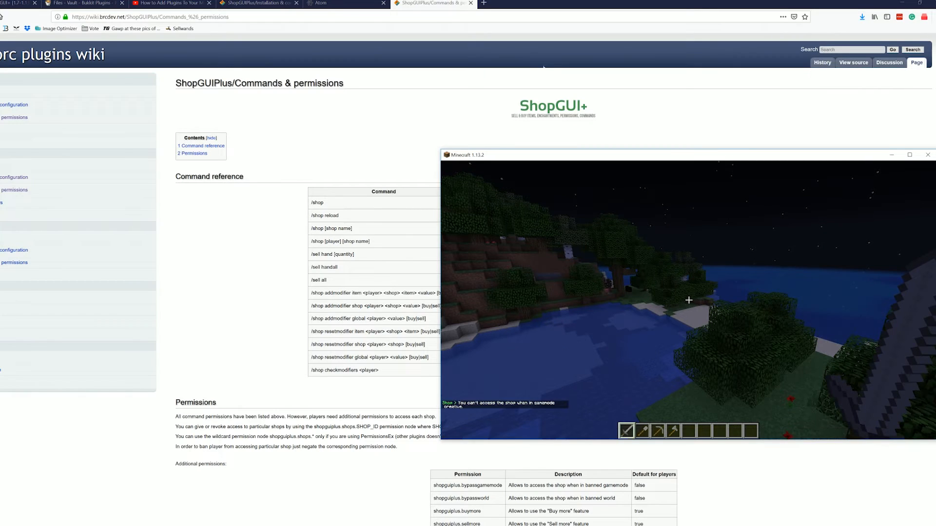
Change to survival mode with /gms, open the custom shop with /shop ourshop, and go back to the shop categories
{"action": "type", "text": "t"}
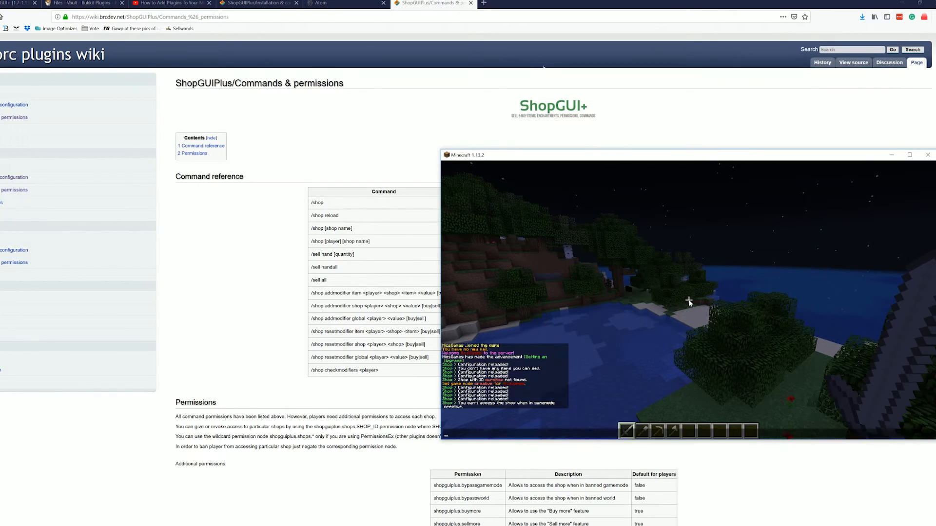
{"action": "type", "text": "/gms"}
{"action": "key", "text": "Return"}
{"action": "key", "text": "t"}
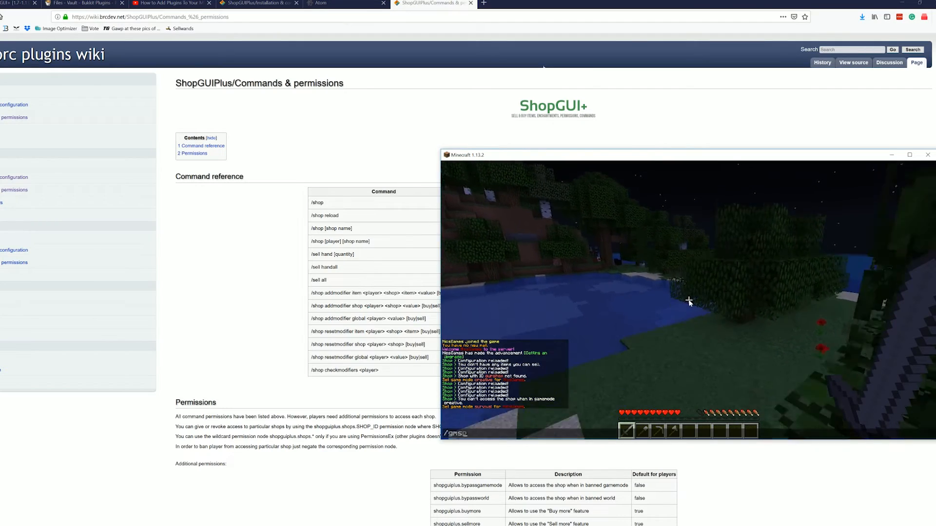
{"action": "key", "text": "Up"}
{"action": "key", "text": "Up"}
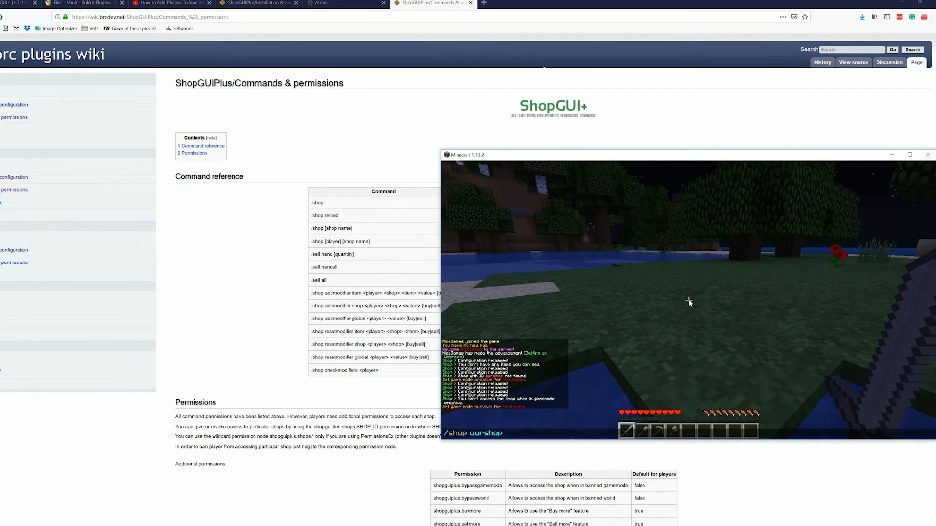
{"action": "key", "text": "Return"}
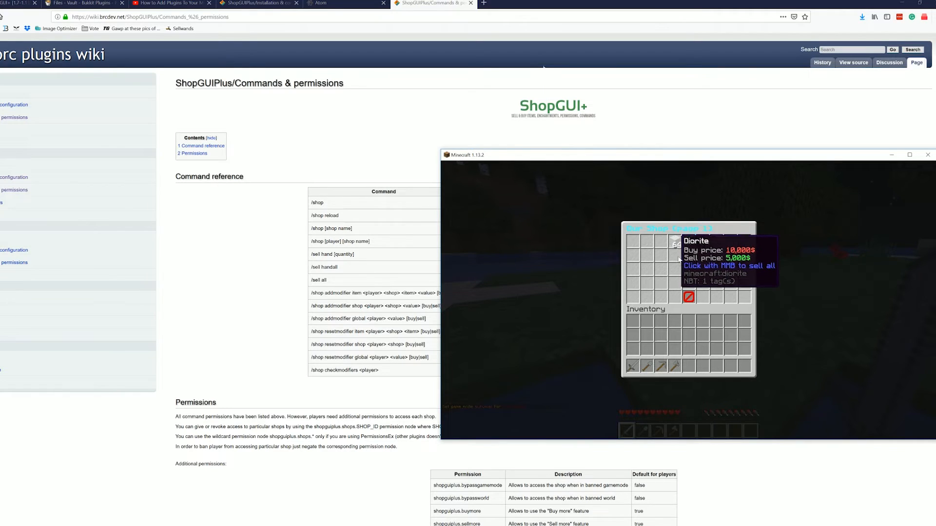
{"action": "left_click", "coordinate": [685, 302]}
Try to buy 64 Mossy Cobblestone from the Blocks shop in Minecraft, and close the shop
{"action": "left_click", "coordinate": [186, 323]}
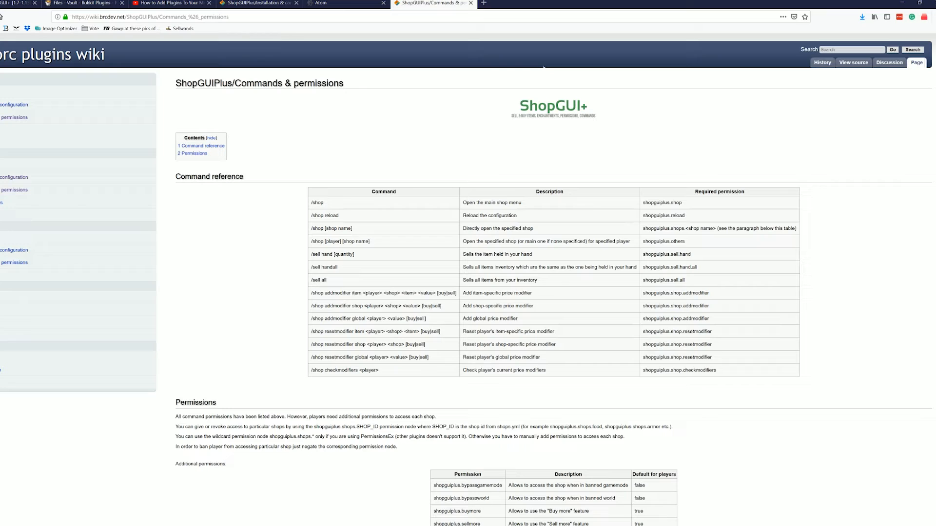
{"action": "key", "text": "alt+Tab"}
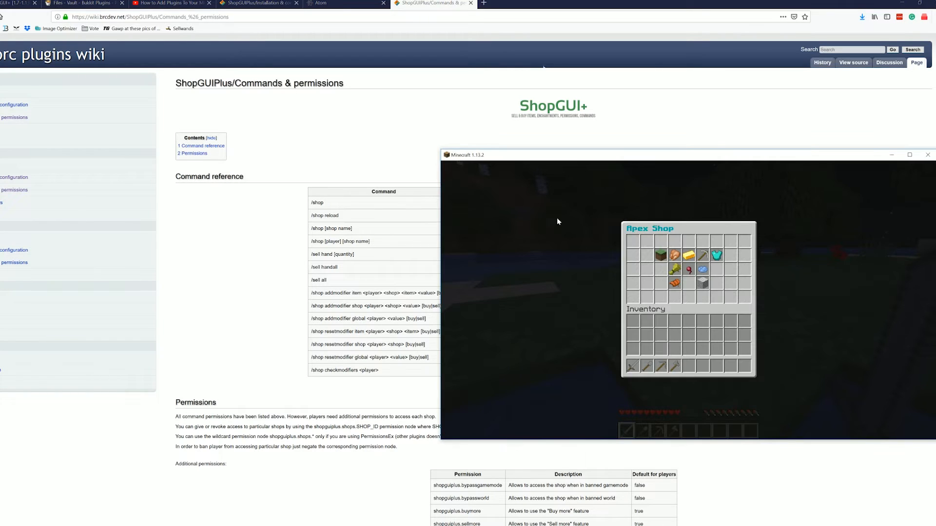
{"action": "left_click", "coordinate": [661, 249]}
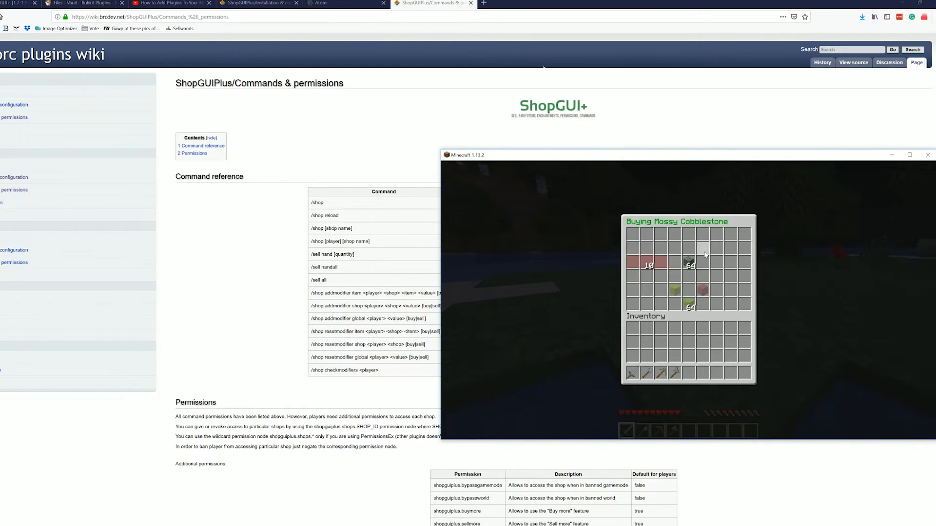
{"action": "left_click", "coordinate": [681, 291]}
{"action": "key", "text": "Escape"}
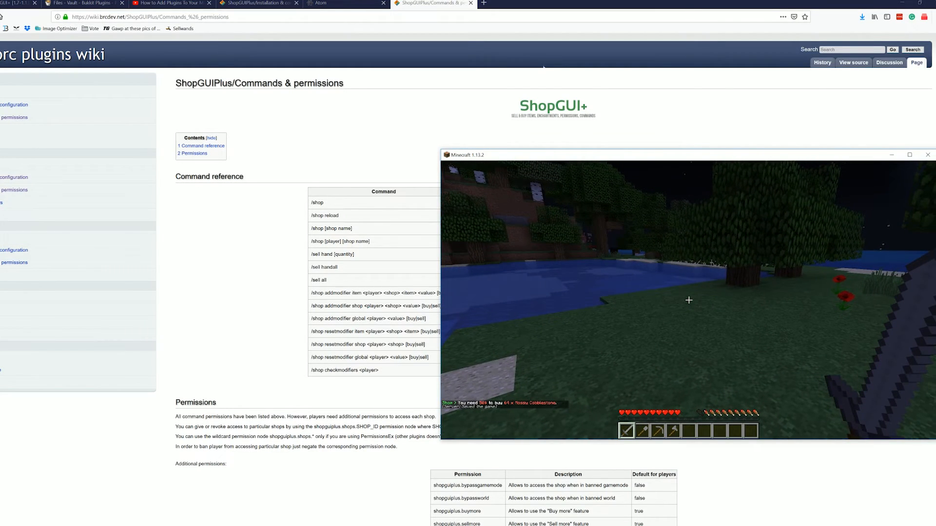
Check the player's inventory and the chat history for the result of the purchase
{"action": "type", "text": "/"}
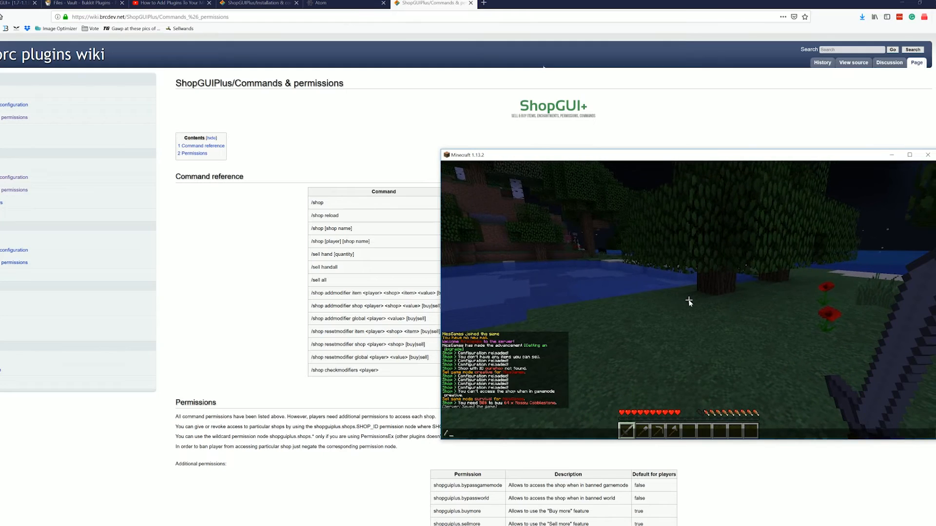
{"action": "key", "text": "Escape"}
{"action": "key", "text": "e"}
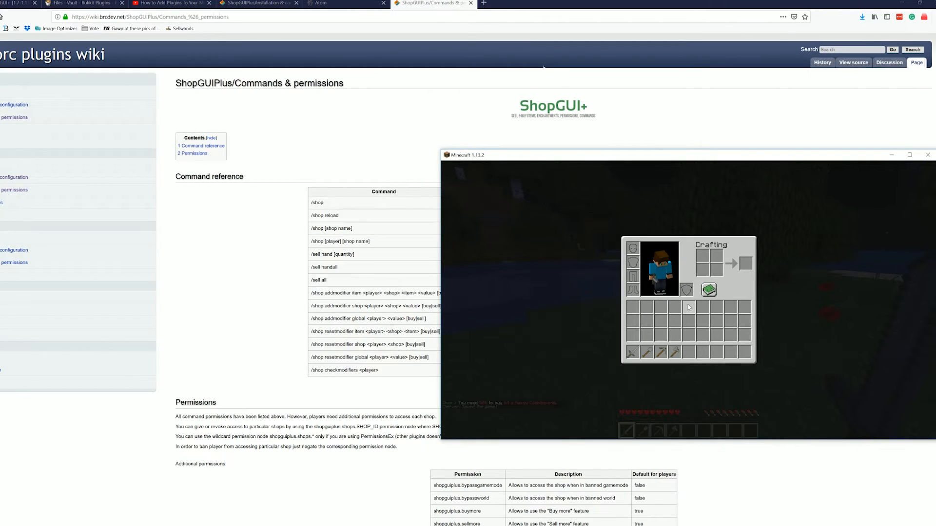
{"action": "key", "text": "Escape"}
{"action": "key", "text": "t"}
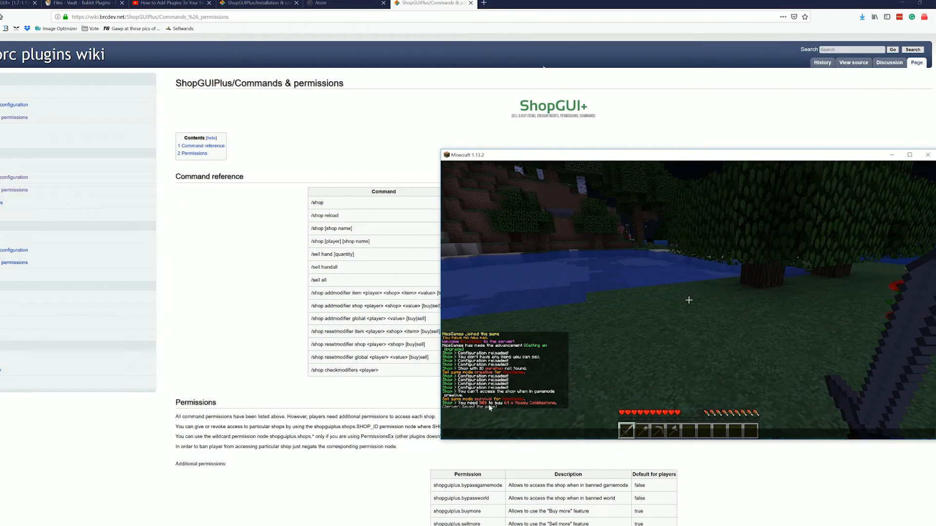
{"action": "key", "text": "Escape"}
Give the player 10000000 in currency with the /eco give command
{"action": "type", "text": "/eco give "}
{"action": "type", "text": "NicsGames 10000000"}
{"action": "key", "text": "Return"}
Open the custom shop with /shop ourshop, buy 64 Diorite, and close the shop
{"action": "key", "text": "t"}
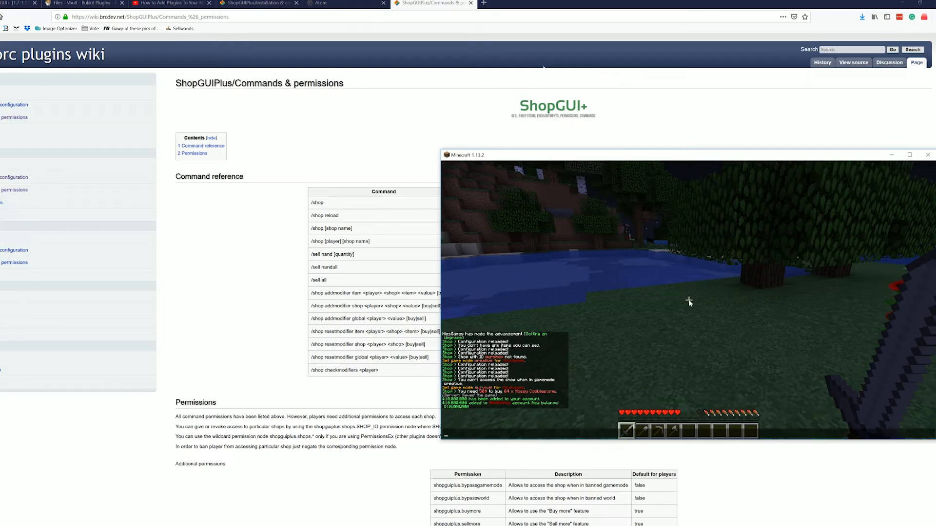
{"action": "key", "text": "Up"}
{"action": "key", "text": "Up"}
{"action": "key", "text": "Return"}
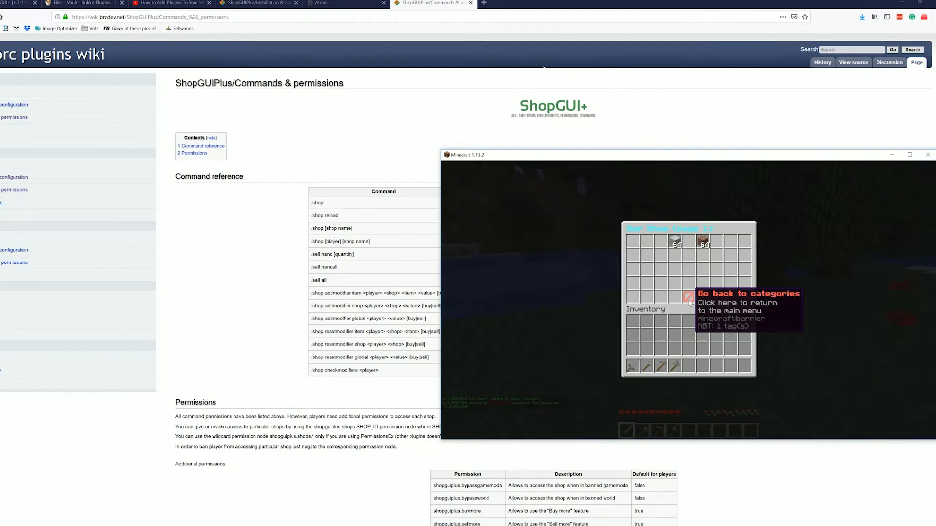
{"action": "left_click", "coordinate": [680, 239]}
{"action": "left_click", "coordinate": [679, 294]}
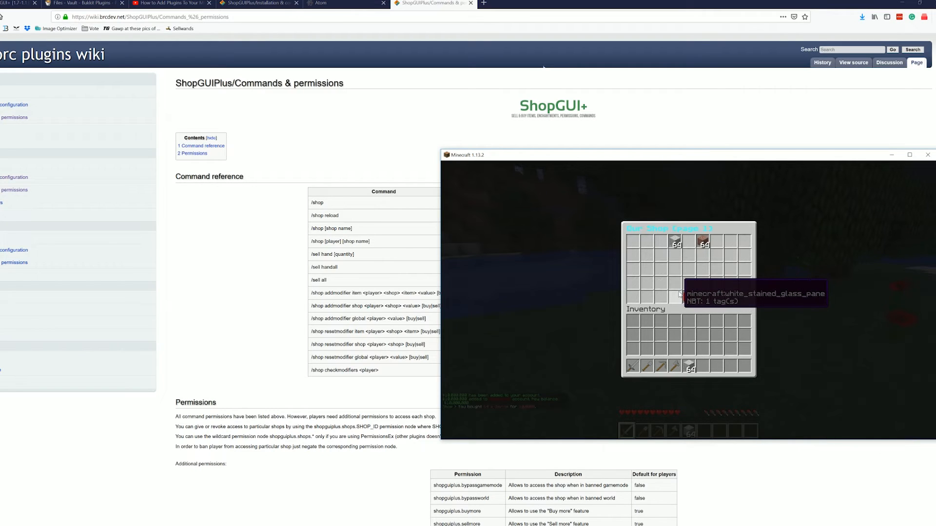
{"action": "key", "text": "Escape"}
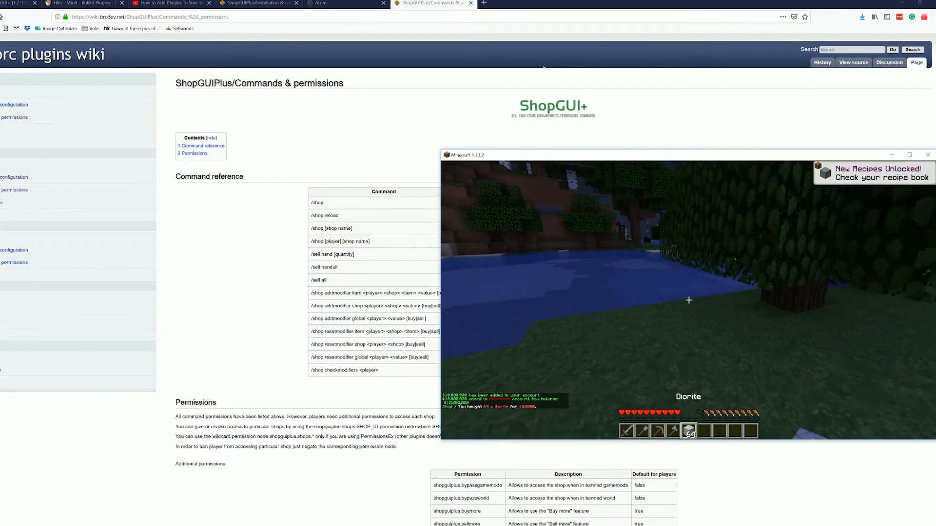
Hold the diorite stack and sell one block of it with /sell hand 1
{"action": "type", "text": "5/se"}
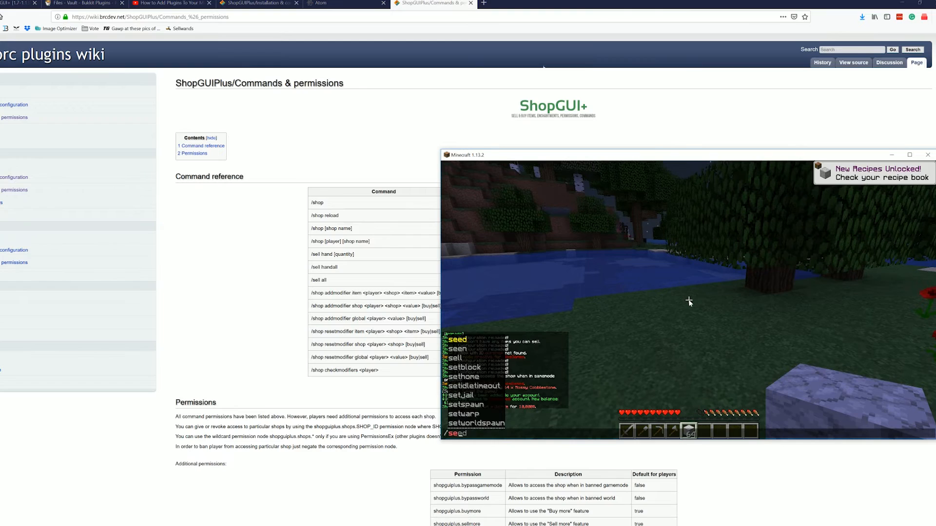
{"action": "type", "text": "ll hand 1"}
{"action": "key", "text": "Return"}
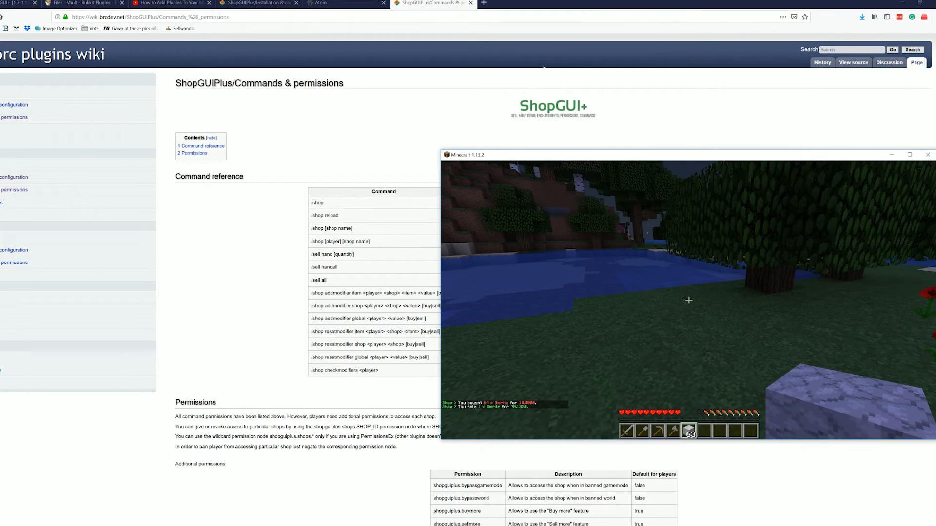
{"action": "key", "text": "t"}
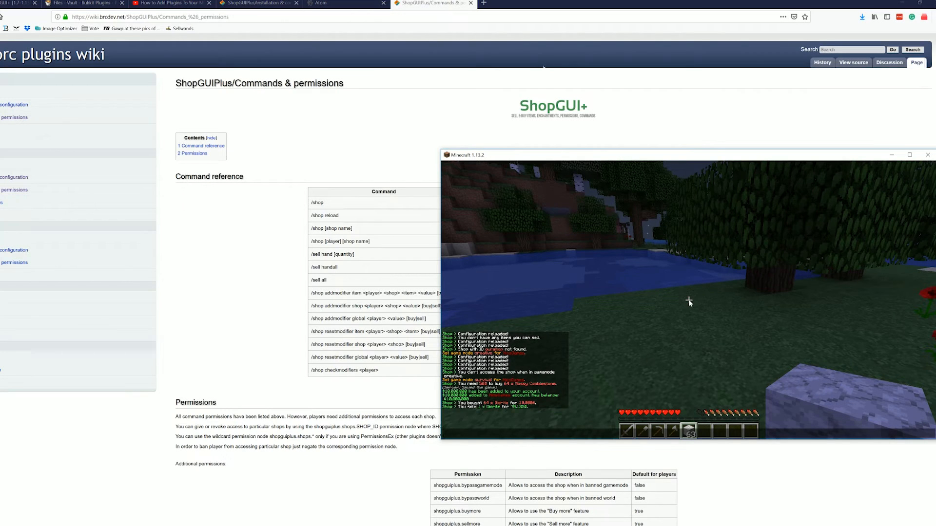
Spread the diorite stack over several hotbar slots in the player's inventory and close the inventory
{"action": "key", "text": "Up"}
{"action": "key", "text": "Escape"}
{"action": "key", "text": "e"}
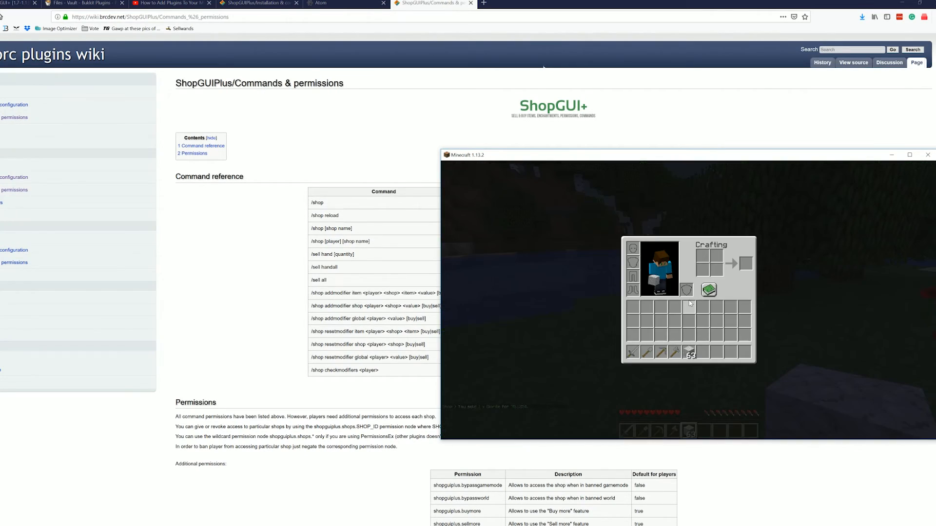
{"action": "left_click", "coordinate": [688, 351]}
{"action": "right_click", "coordinate": [689, 352]}
{"action": "right_click", "coordinate": [703, 352]}
{"action": "right_click", "coordinate": [717, 353]}
{"action": "right_click", "coordinate": [733, 353]}
{"action": "left_click", "coordinate": [734, 354]}
{"action": "left_click", "coordinate": [734, 354]}
{"action": "left_click", "coordinate": [744, 353]}
{"action": "key", "text": "e"}
Sell all the diorite in the inventory with /sell handall while holding a diorite block
{"action": "key", "text": "t"}
{"action": "key", "text": "Up"}
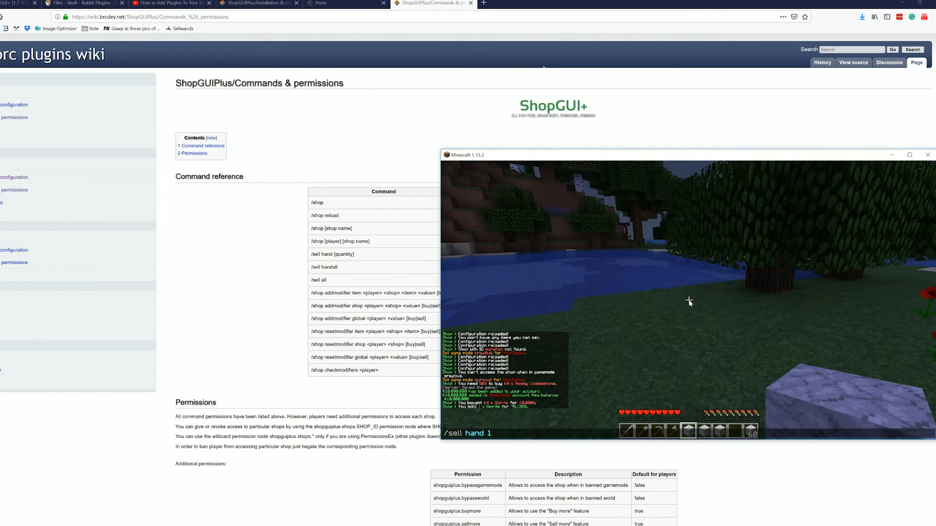
{"action": "key", "text": "BackSpace"}
{"action": "key", "text": "BackSpace"}
{"action": "type", "text": "all"}
{"action": "key", "text": "Return"}
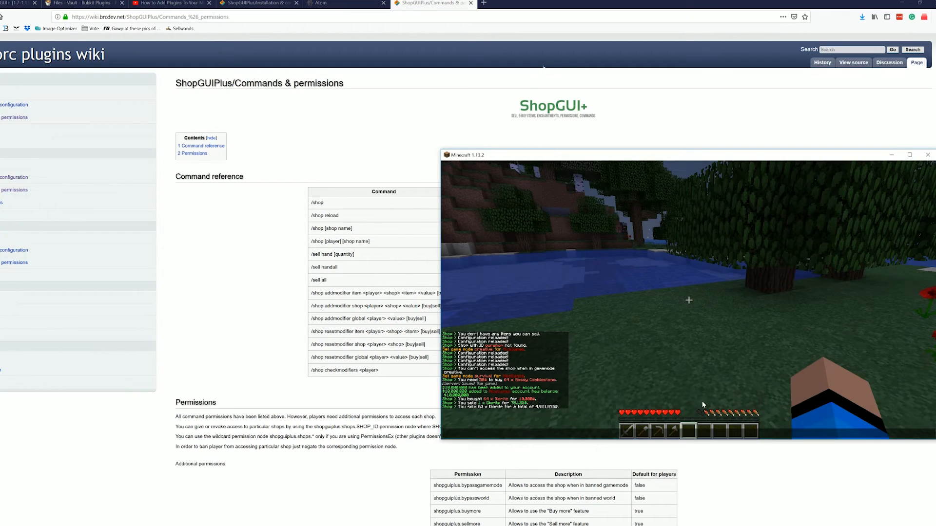
Check the inventory after the sale and run /sell handall again with an empty hand
{"action": "key", "text": "t"}
{"action": "key", "text": "Escape"}
{"action": "key", "text": "e"}
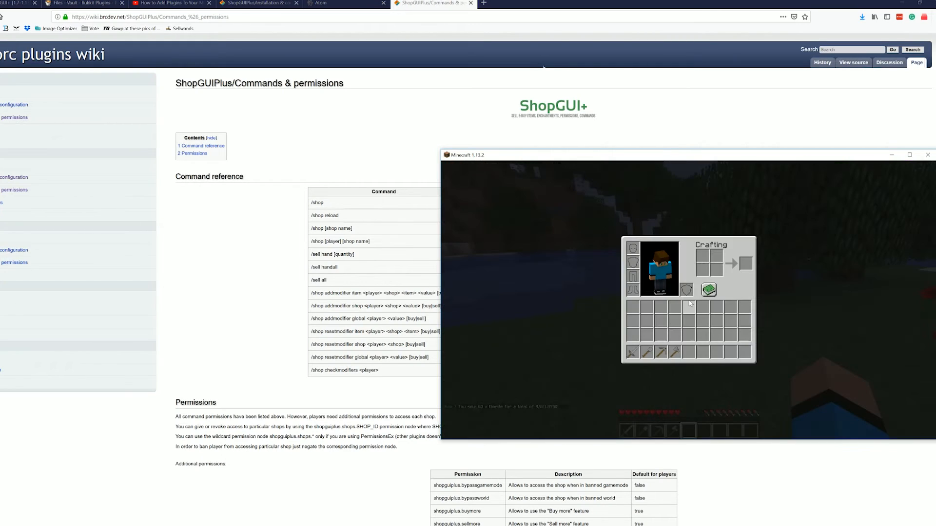
{"action": "key", "text": "e"}
{"action": "key", "text": "t"}
{"action": "key", "text": "Up"}
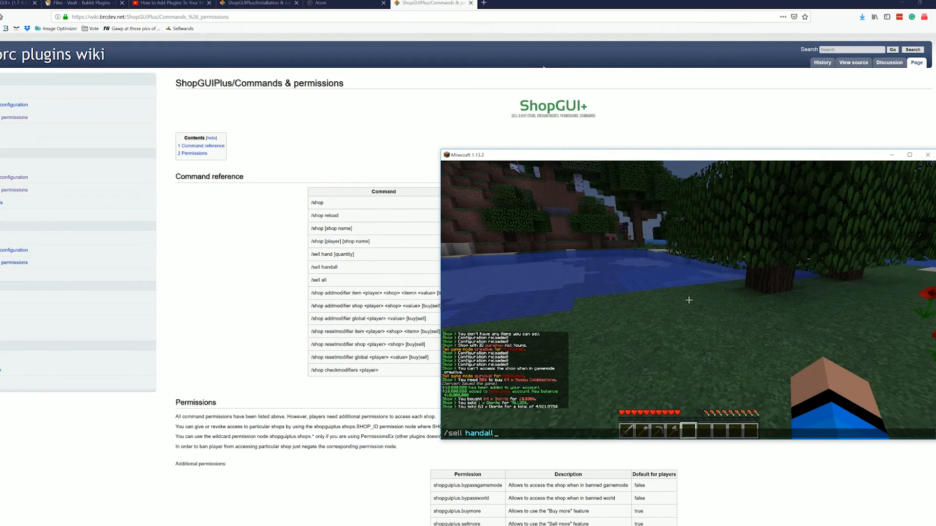
{"action": "key", "text": "Return"}
Add another 10,000,000 to the player's balance and buy 32 Oak Log, 8 Sponge and 64 Granite
{"action": "key", "text": "t"}
{"action": "key", "text": "Up"}
{"action": "key", "text": "Up"}
{"action": "key", "text": "Up"}
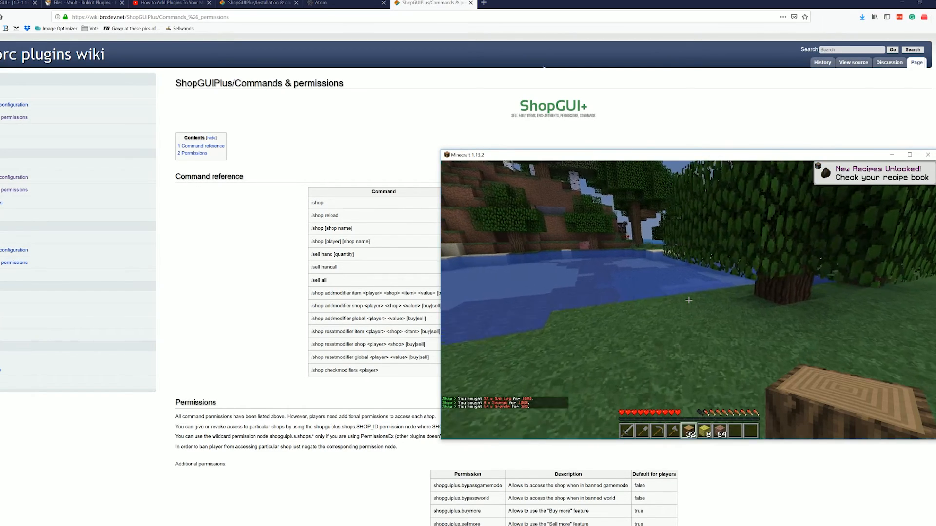
{"action": "key", "text": "e"}
{"action": "type", "text": "e"}
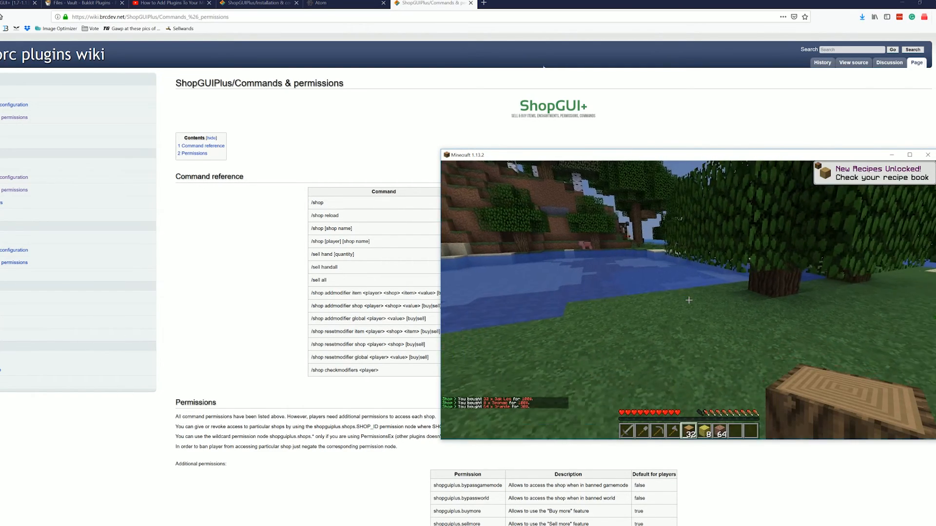
Sell every sellable inventory item with /sell all and check the inventory and chat for the result
{"action": "type", "text": "/sell a"}
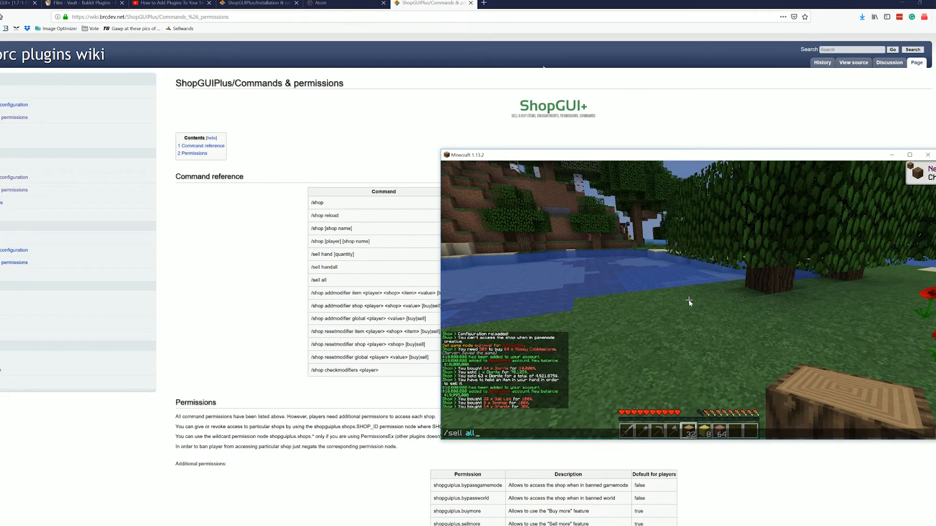
{"action": "type", "text": "ll"}
{"action": "key", "text": "Return"}
{"action": "key", "text": "e"}
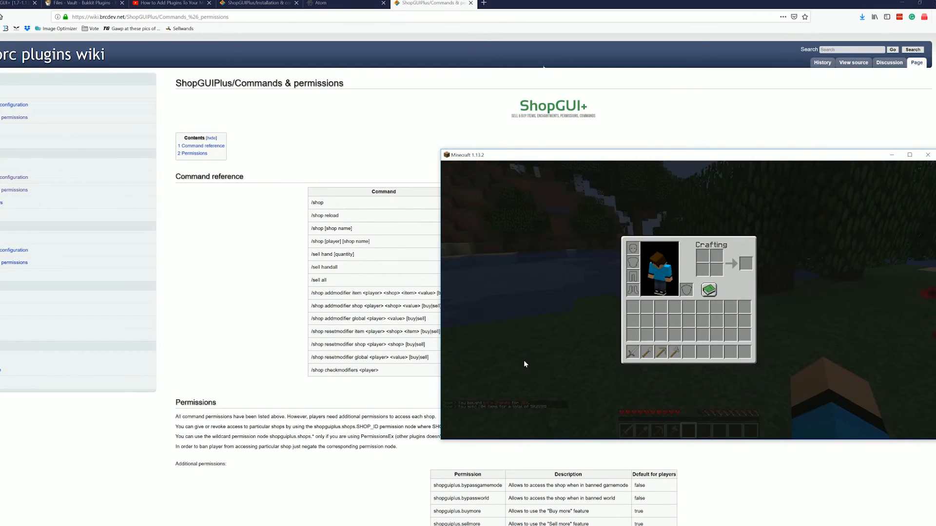
{"action": "key", "text": "e"}
{"action": "key", "text": "t"}
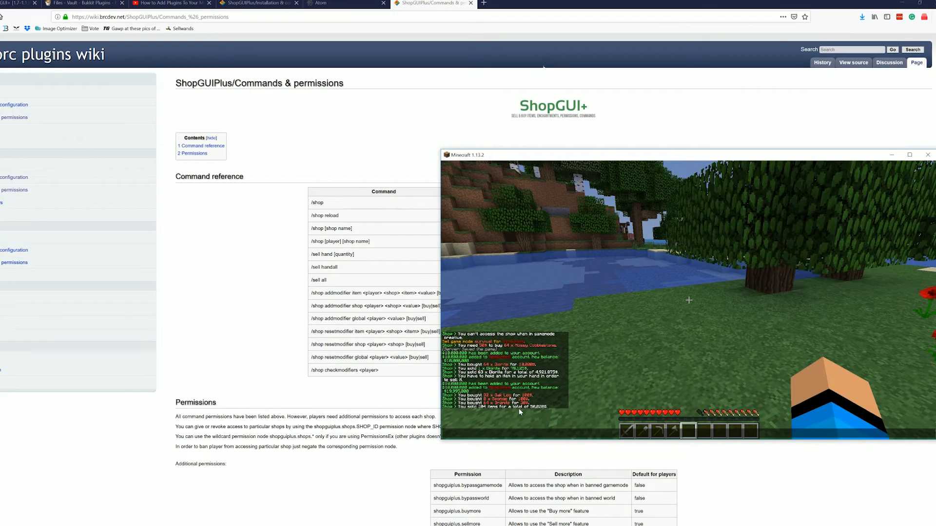
{"action": "key", "text": "Escape"}
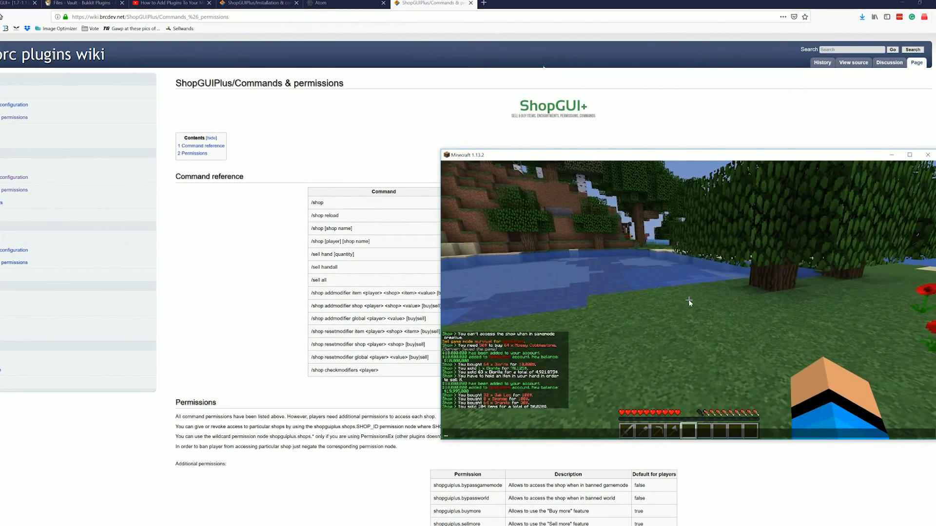
Review the price modifier commands and the additional permissions table on the ShopGUI+ wiki page
{"action": "left_click", "coordinate": [348, 325]}
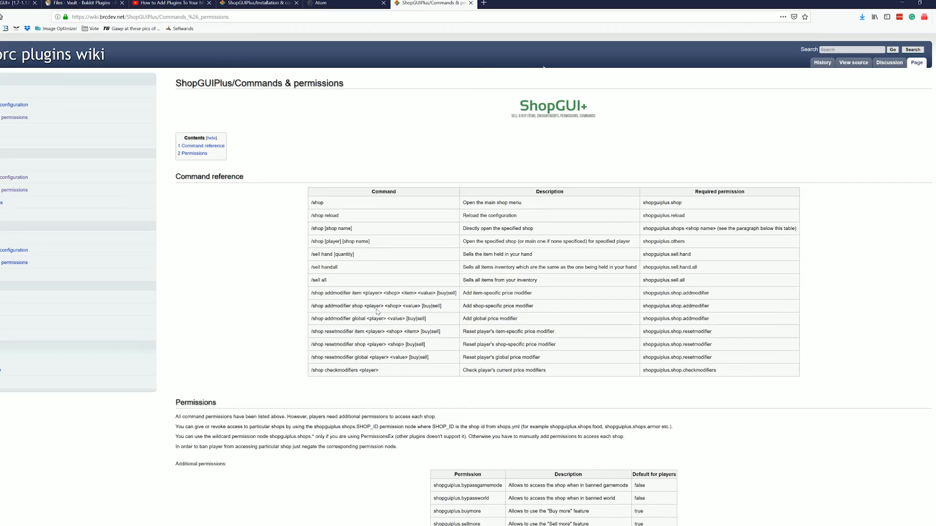
{"action": "scroll", "coordinate": [401, 288], "scroll_direction": "down", "scroll_amount": 2}
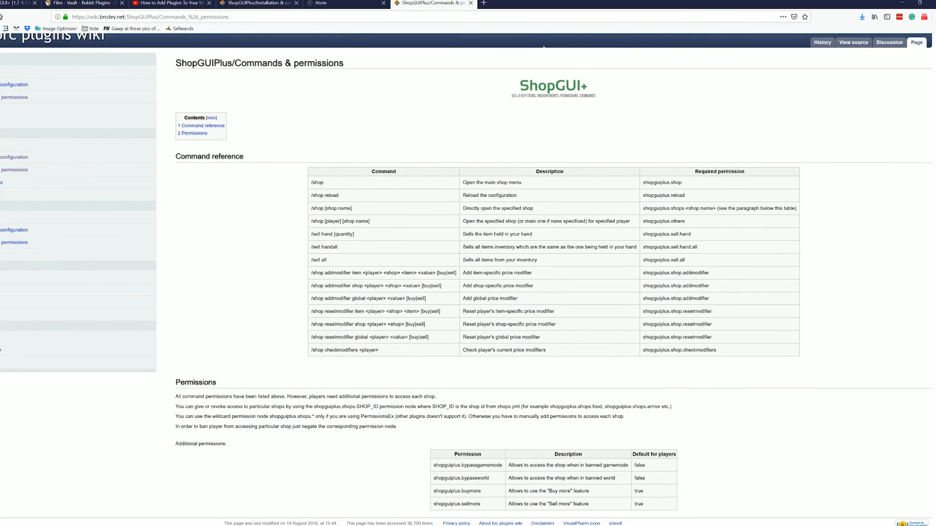
{"action": "mouse_move", "coordinate": [476, 472]}
{"action": "left_mouse_down"}
{"action": "mouse_move", "coordinate": [485, 505]}
{"action": "mouse_move", "coordinate": [465, 468]}
{"action": "left_mouse_up"}
{"action": "left_click", "coordinate": [465, 470]}
Switch back to Minecraft, dismiss the open chat entry and move the player out of the water onto the grass
{"action": "key", "text": "alt+Tab"}
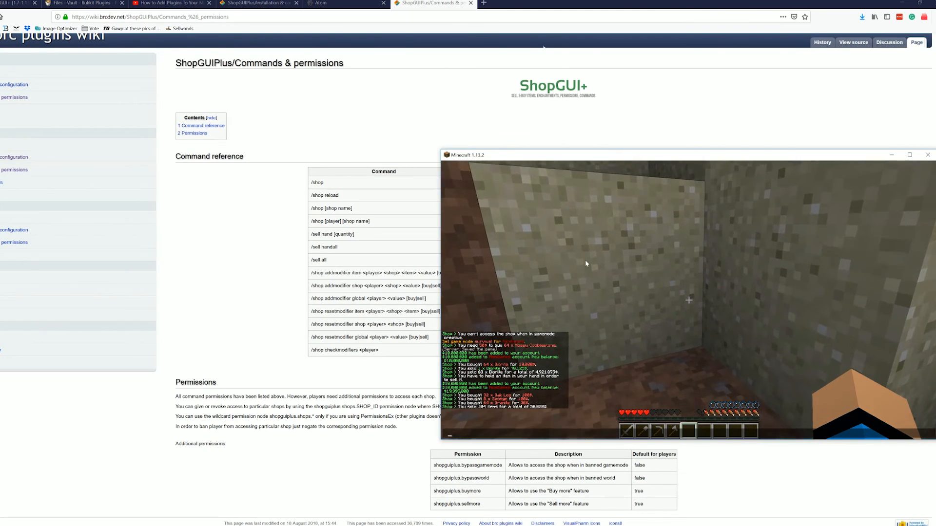
{"action": "type", "text": "wasd"}
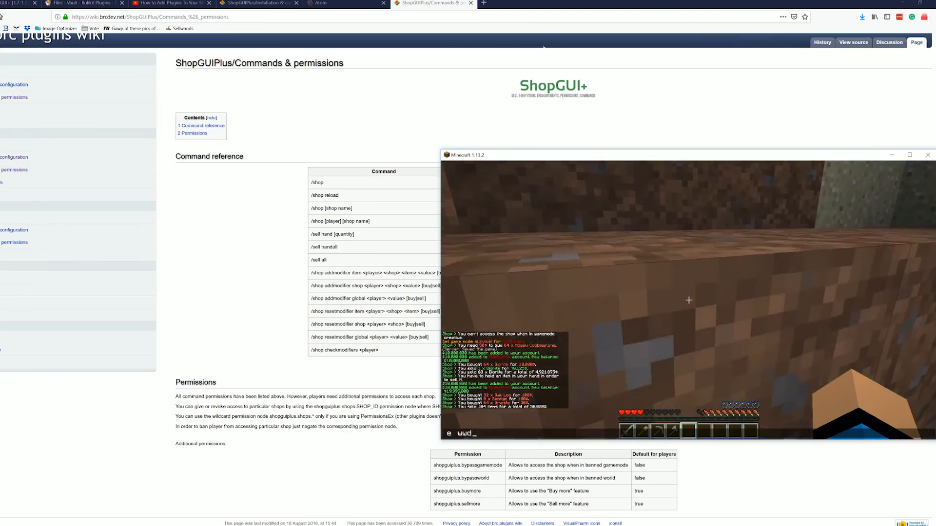
{"action": "key", "text": "Escape"}
{"action": "key", "text": "space"}
{"action": "key", "text": "w"}
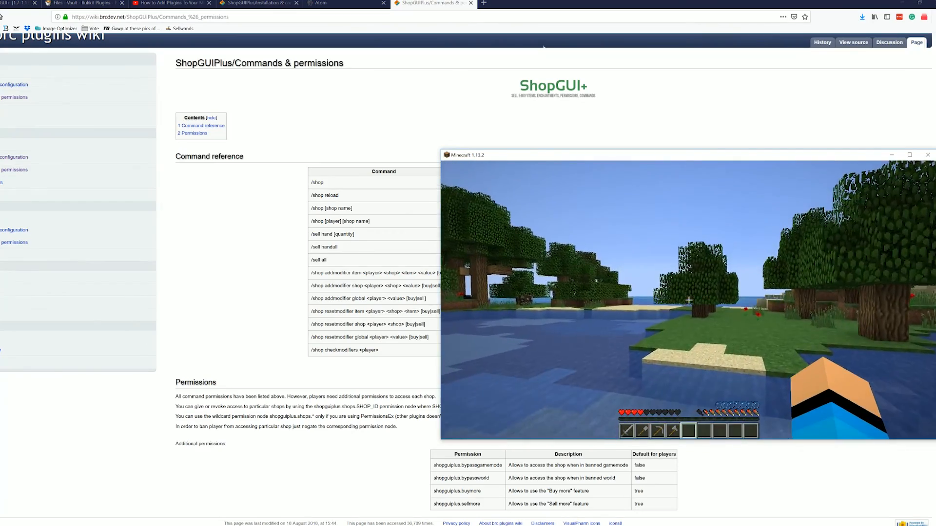
{"action": "key", "text": "w"}
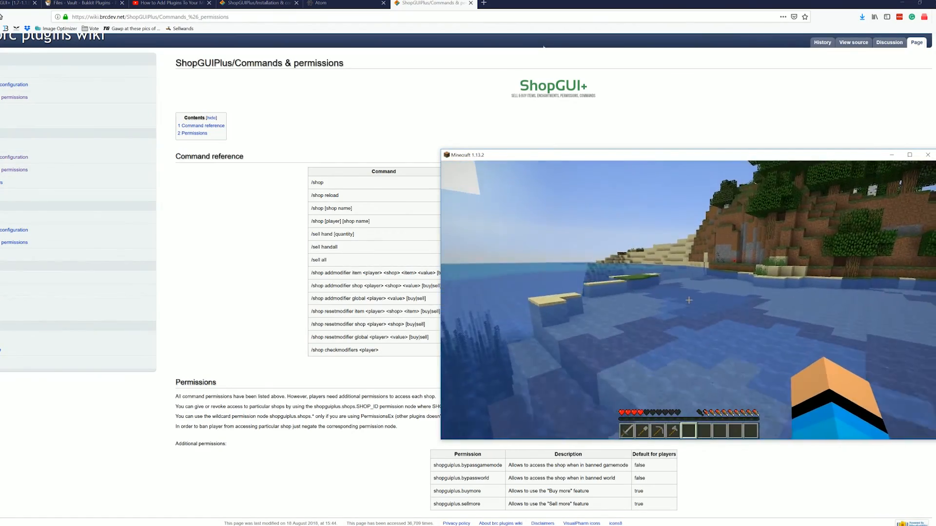
{"action": "type", "text": "w"}
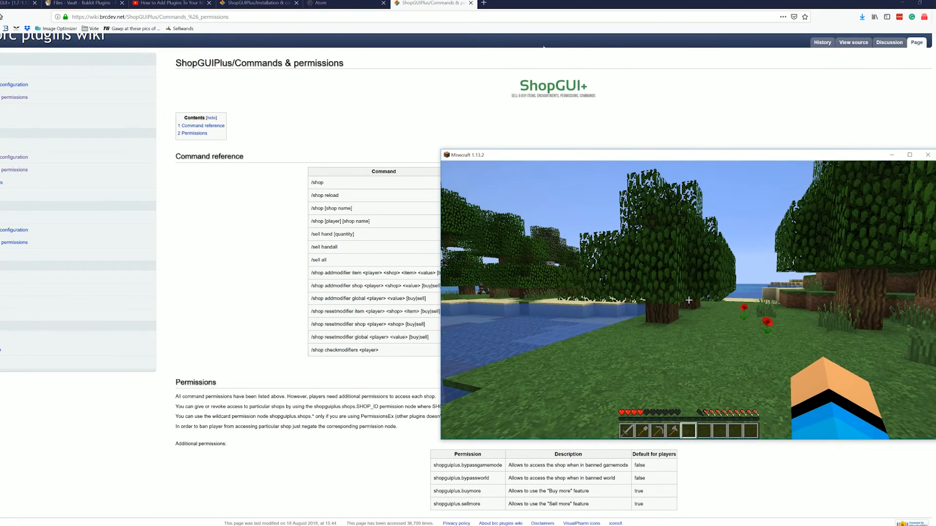
Open the main shop with /shop, enter the Blocks category and try the sell action on Dirt
{"action": "type", "text": "/shop"}
{"action": "key", "text": "Return"}
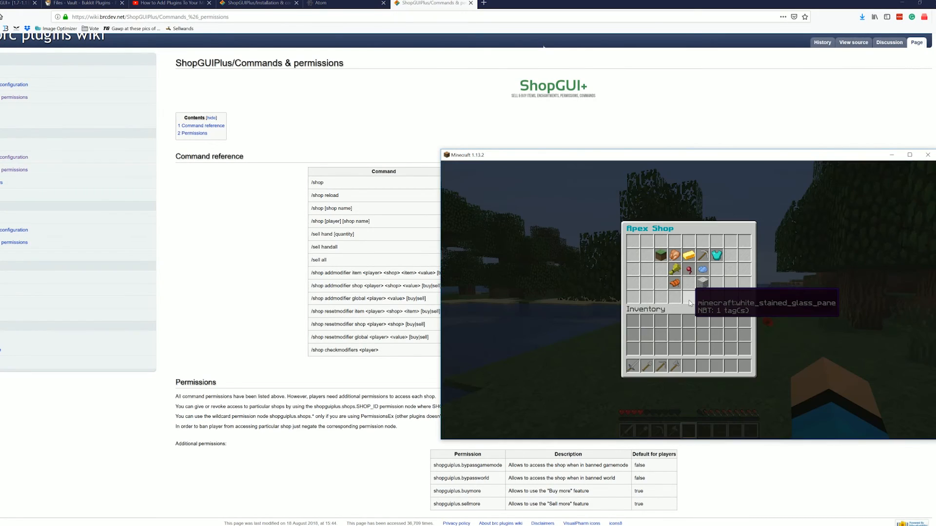
{"action": "left_click", "coordinate": [668, 257]}
{"action": "key", "text": "Escape"}
{"action": "left_click", "coordinate": [666, 257]}
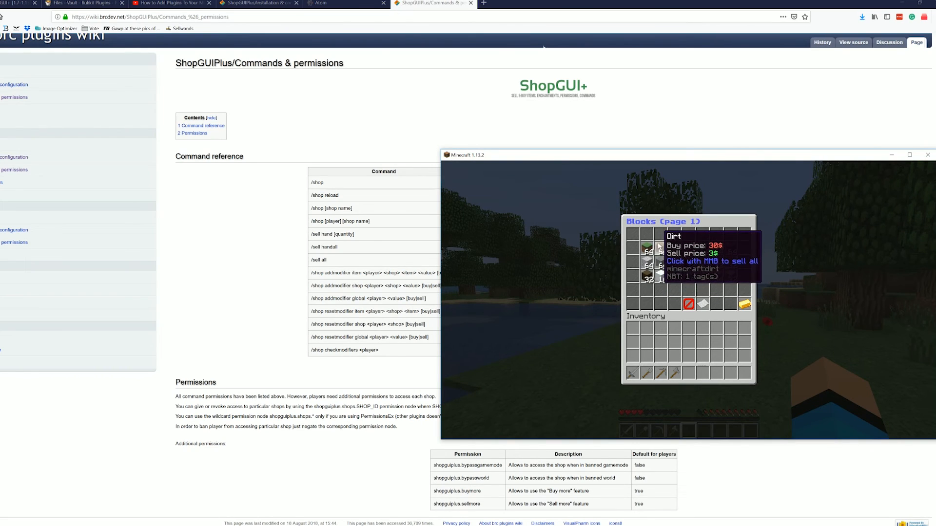
{"action": "right_click", "coordinate": [659, 246]}
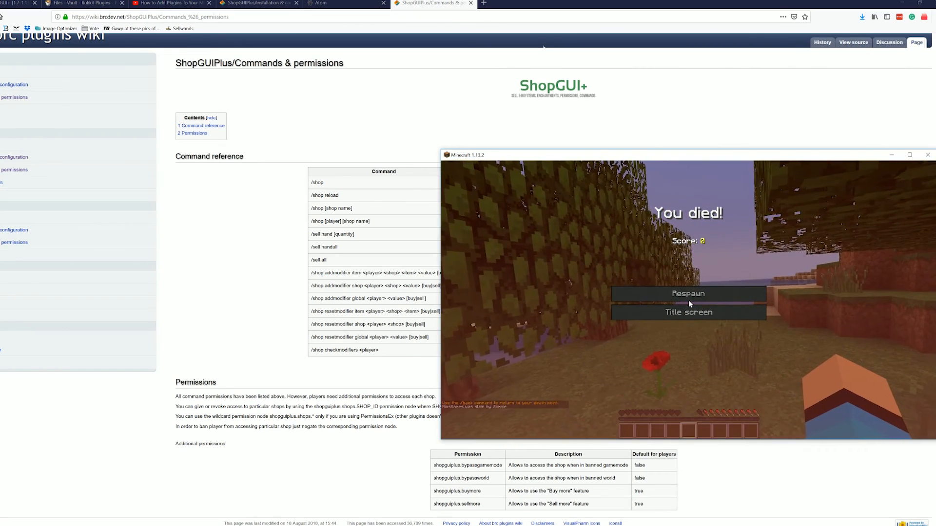
Respawn the player and reopen the main shop menu
{"action": "left_click", "coordinate": [689, 298]}
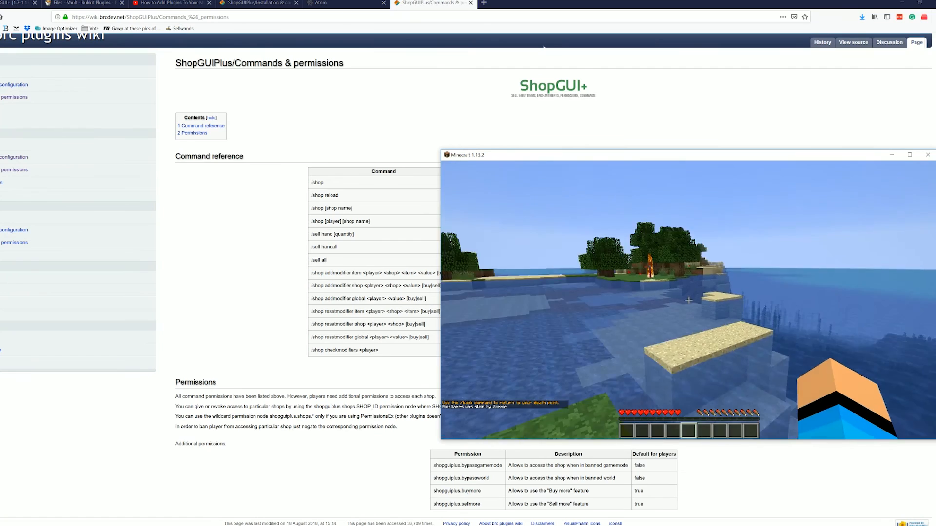
{"action": "type", "text": "t"}
{"action": "type", "text": "/shopgui"}
{"action": "key", "text": "Return"}
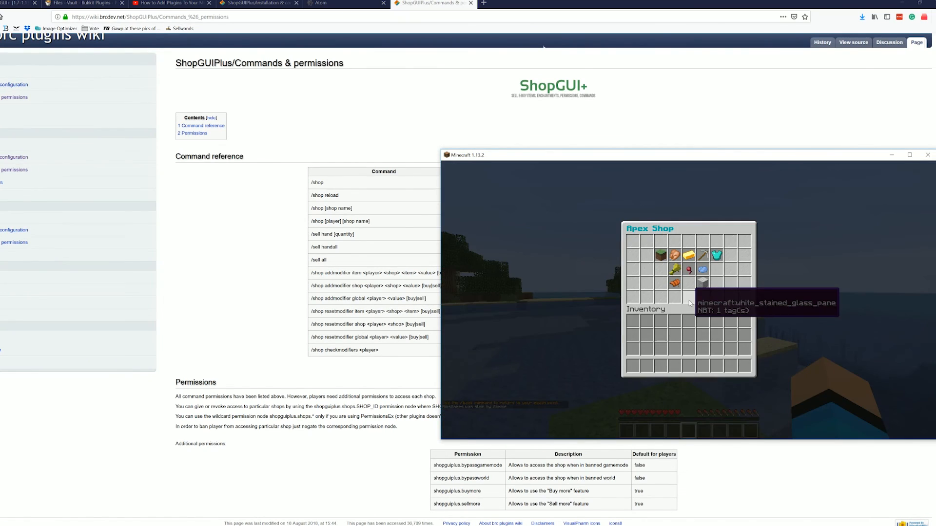
Open the Ores category and view the Lapis Lazuli selling and Iron Ingot buying screens, cancelling both
{"action": "left_click", "coordinate": [690, 266]}
{"action": "right_click", "coordinate": [689, 261]}
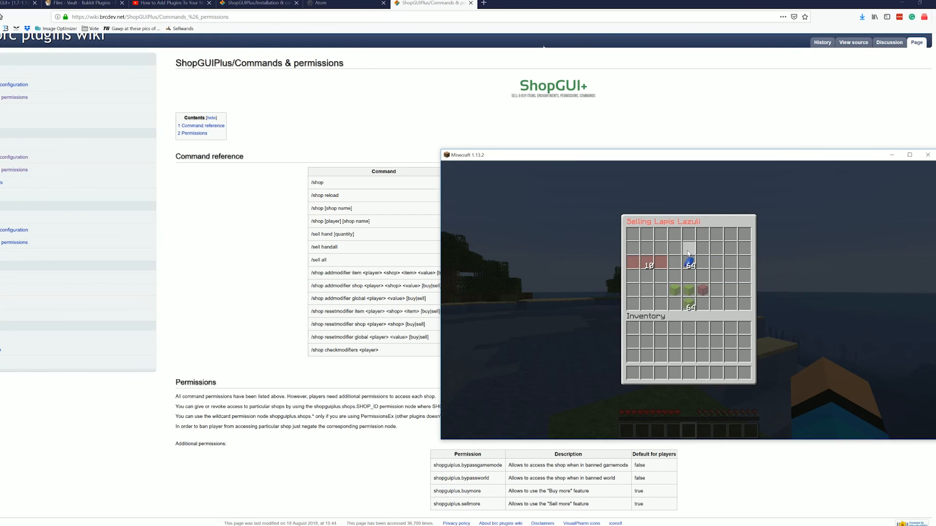
{"action": "left_click", "coordinate": [702, 290]}
{"action": "left_click", "coordinate": [674, 262]}
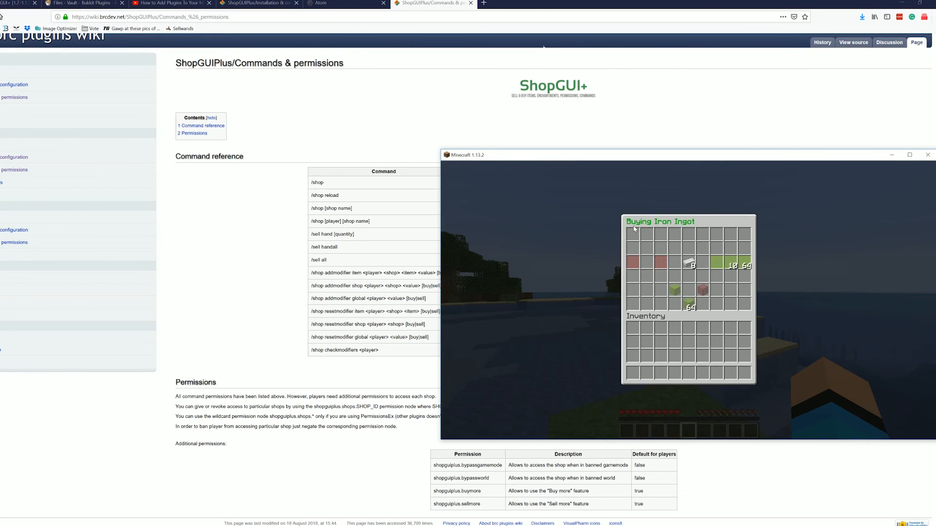
{"action": "left_click", "coordinate": [703, 290]}
Try to sell 8 Iron Ingots from the Ores category and close the shop
{"action": "right_click", "coordinate": [701, 251]}
{"action": "left_click", "coordinate": [688, 290]}
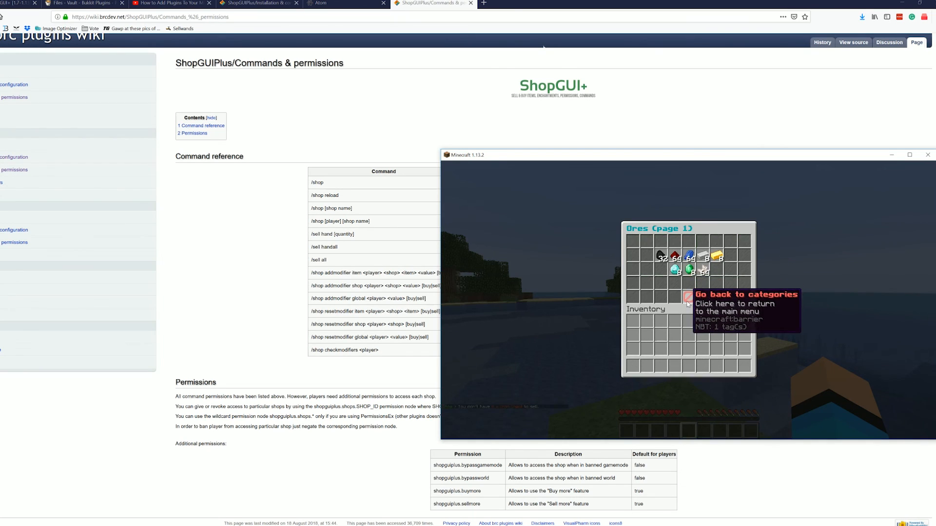
{"action": "key", "text": "Escape"}
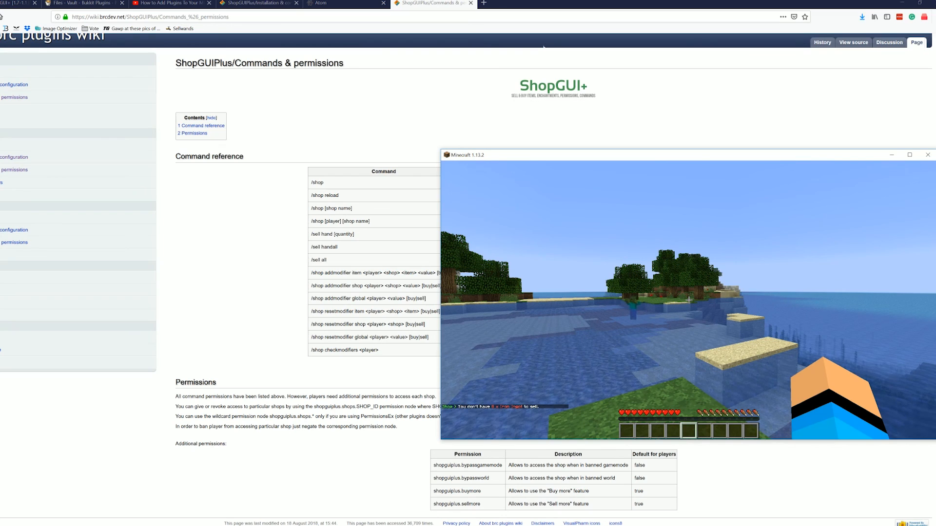